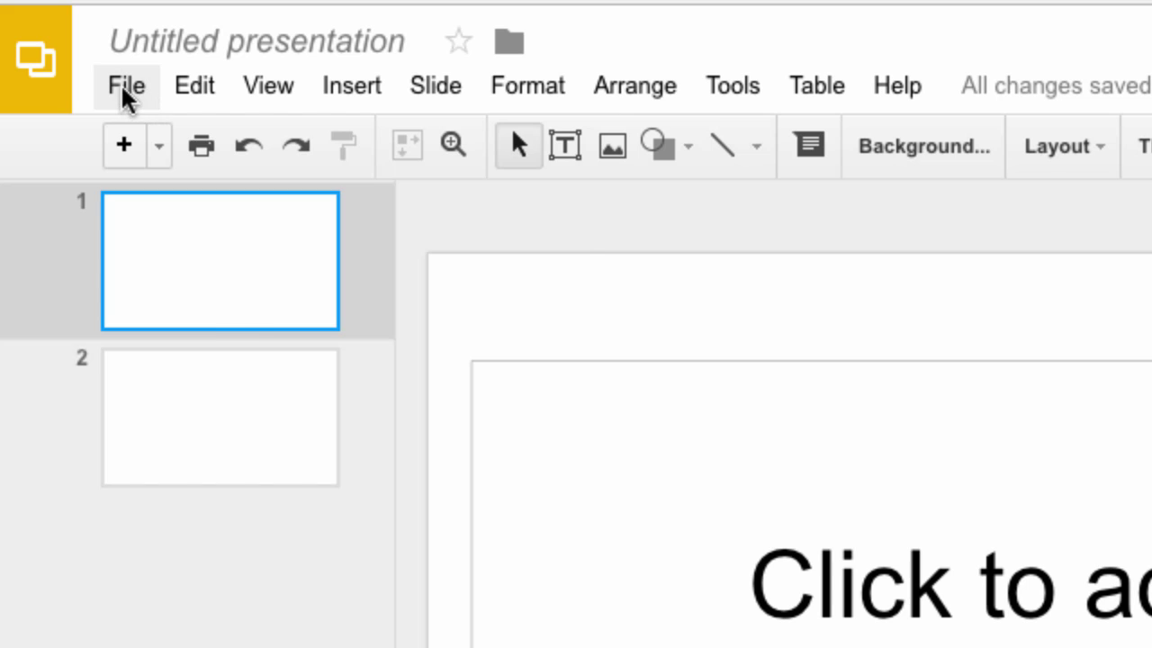
# Review the available commands for files, editing, viewing, presenting, inserting content and managing slides.
pyautogui.click(123, 90)
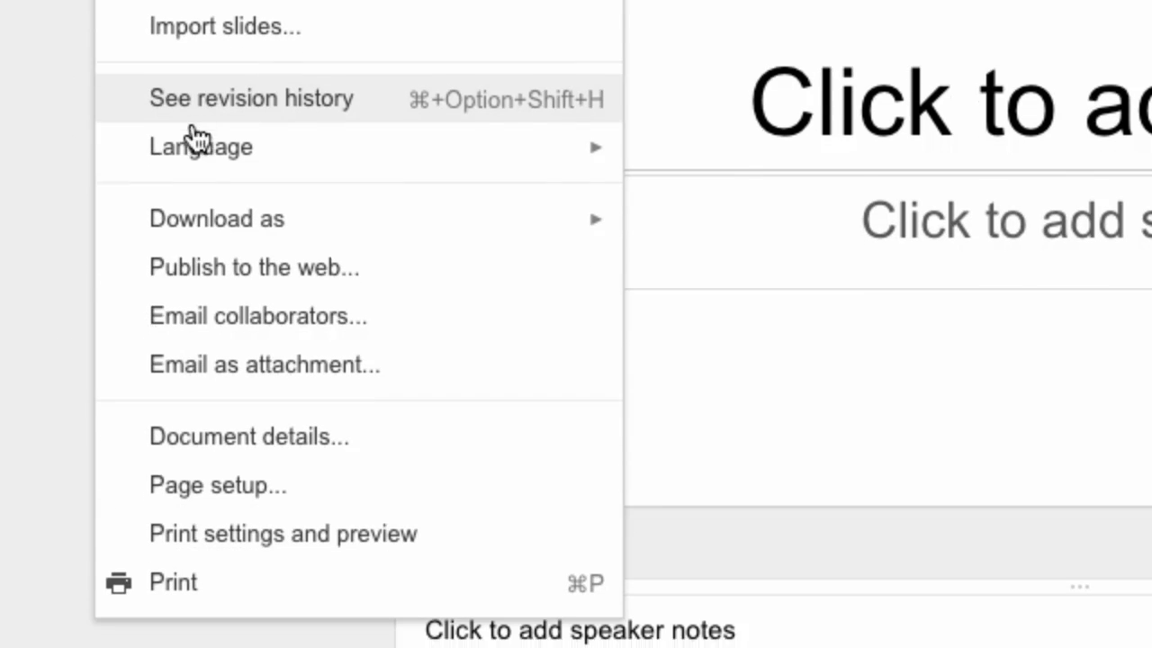
pyautogui.moveTo(261, 227)
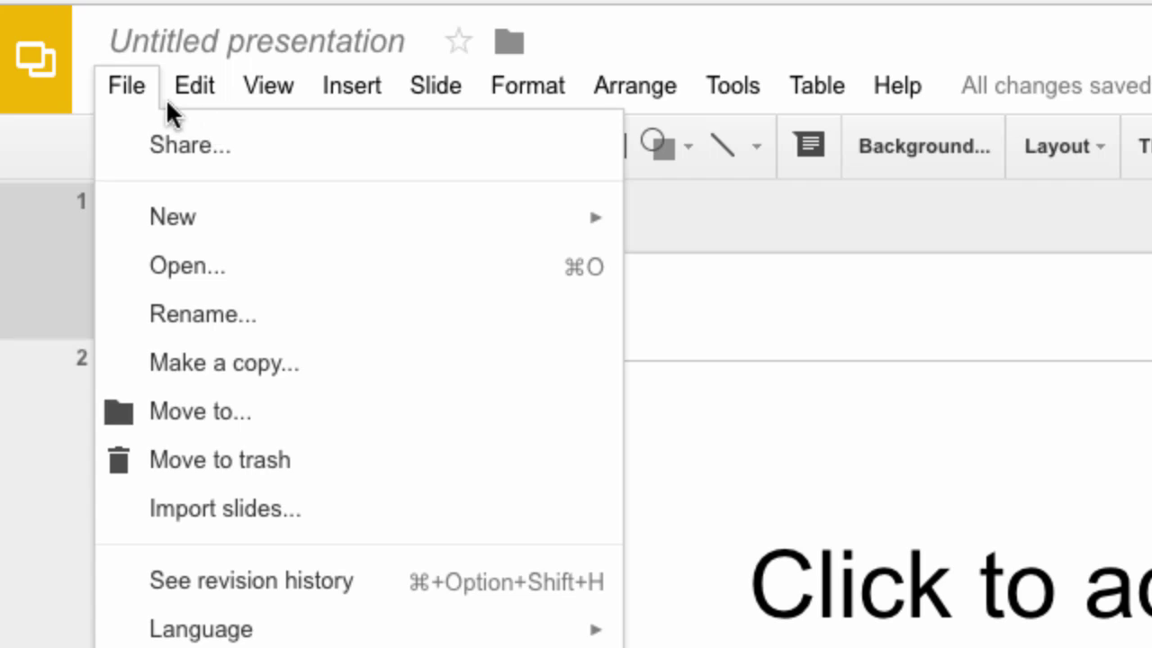
pyautogui.moveTo(183, 86)
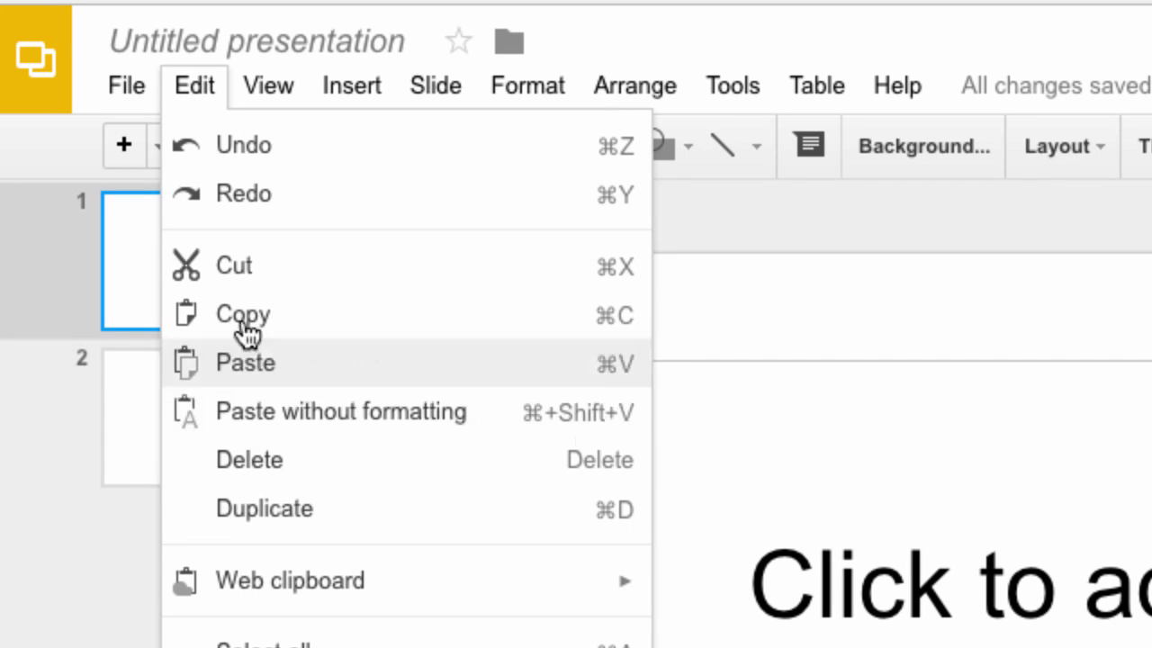
pyautogui.moveTo(270, 90)
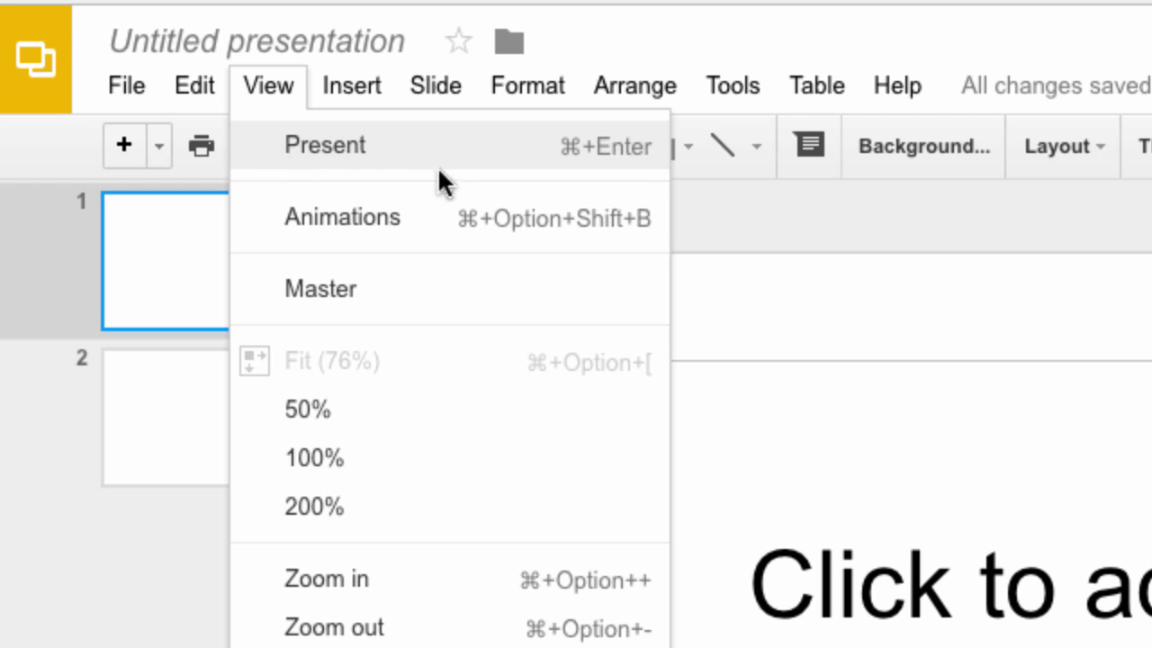
pyautogui.click(692, 219)
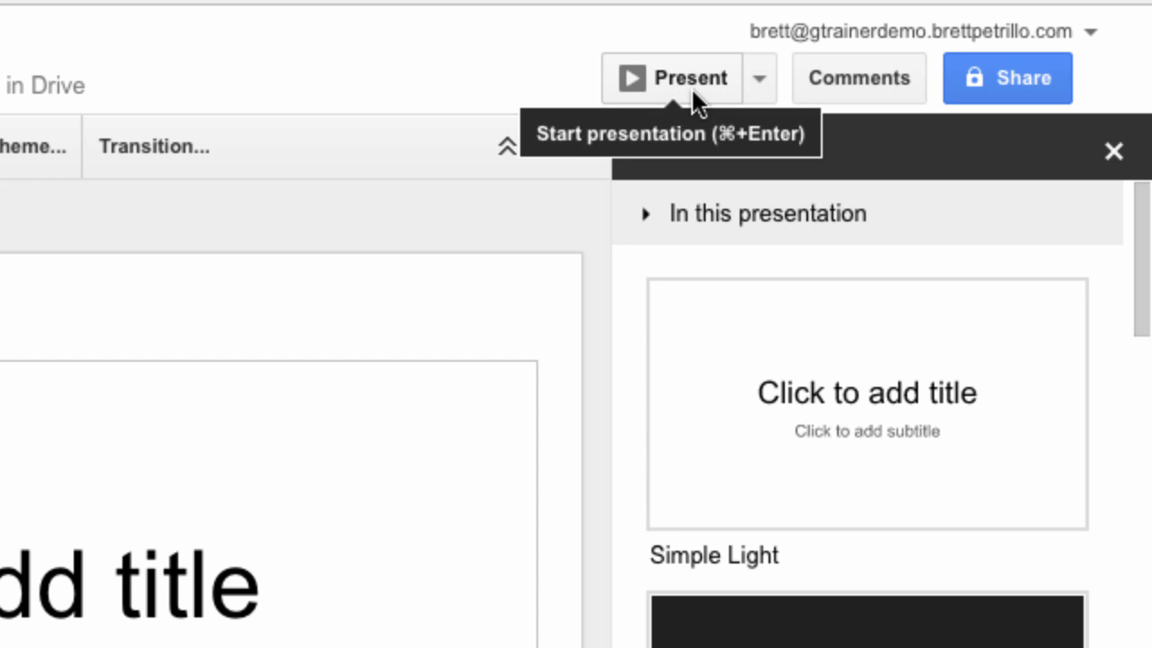
pyautogui.click(227, 87)
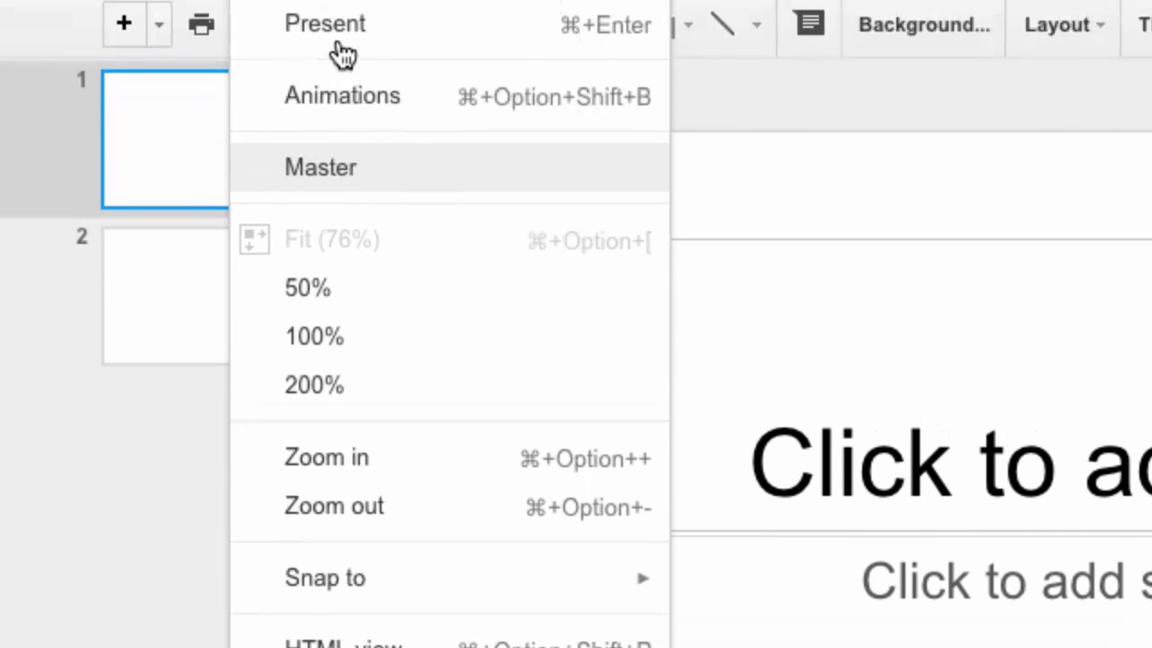
pyautogui.click(356, 80)
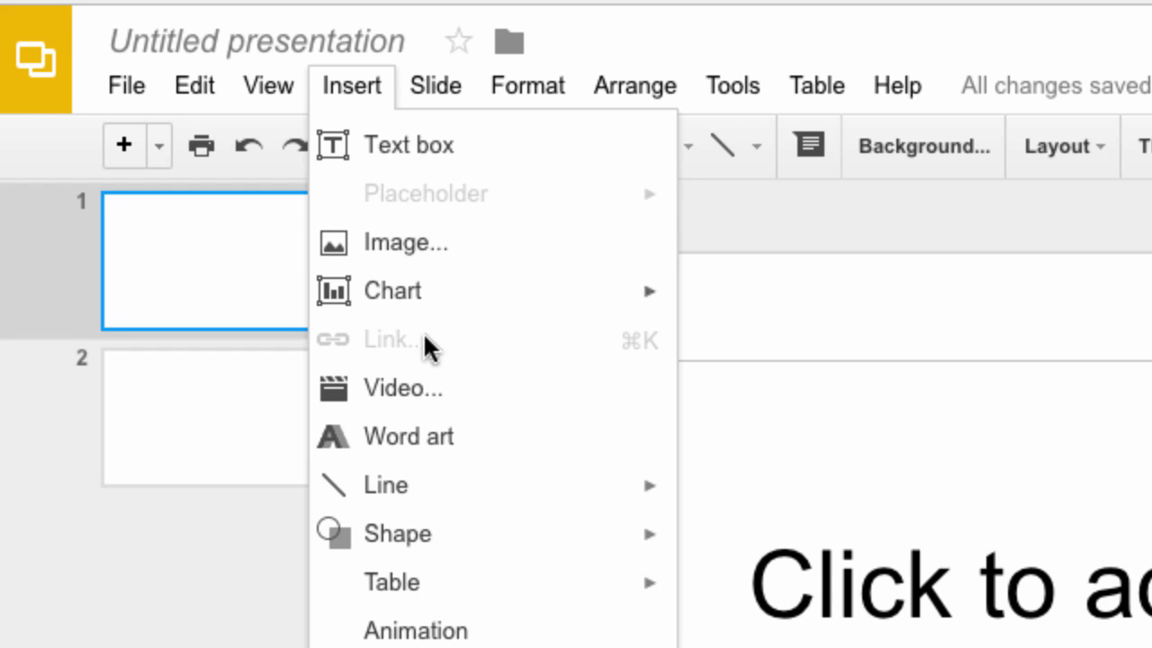
pyautogui.moveTo(430, 90)
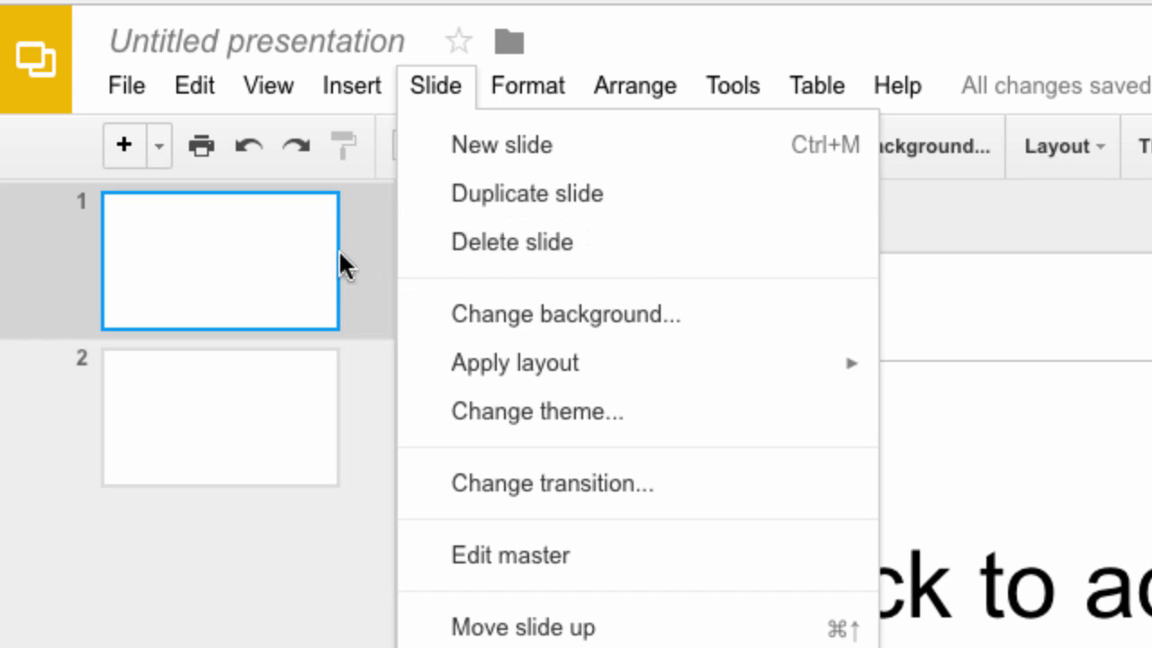
# Review the commands offered for the first and second slide thumbnails, such as duplicating or deleting a slide.
pyautogui.rightClick(204, 265)
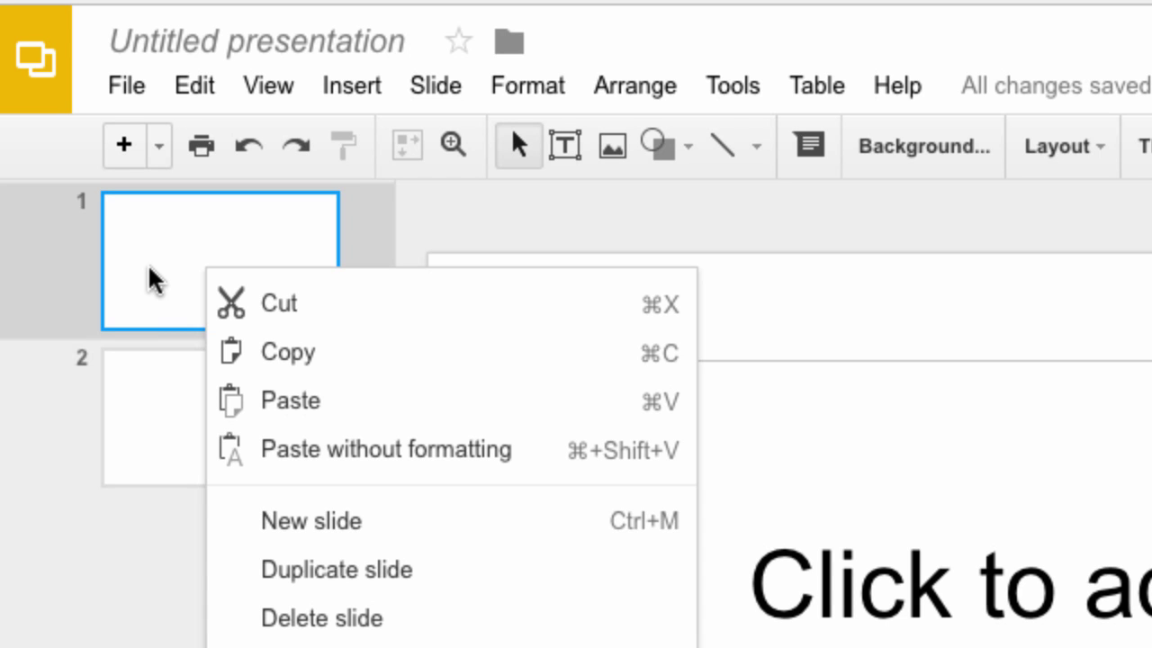
pyautogui.rightClick(159, 407)
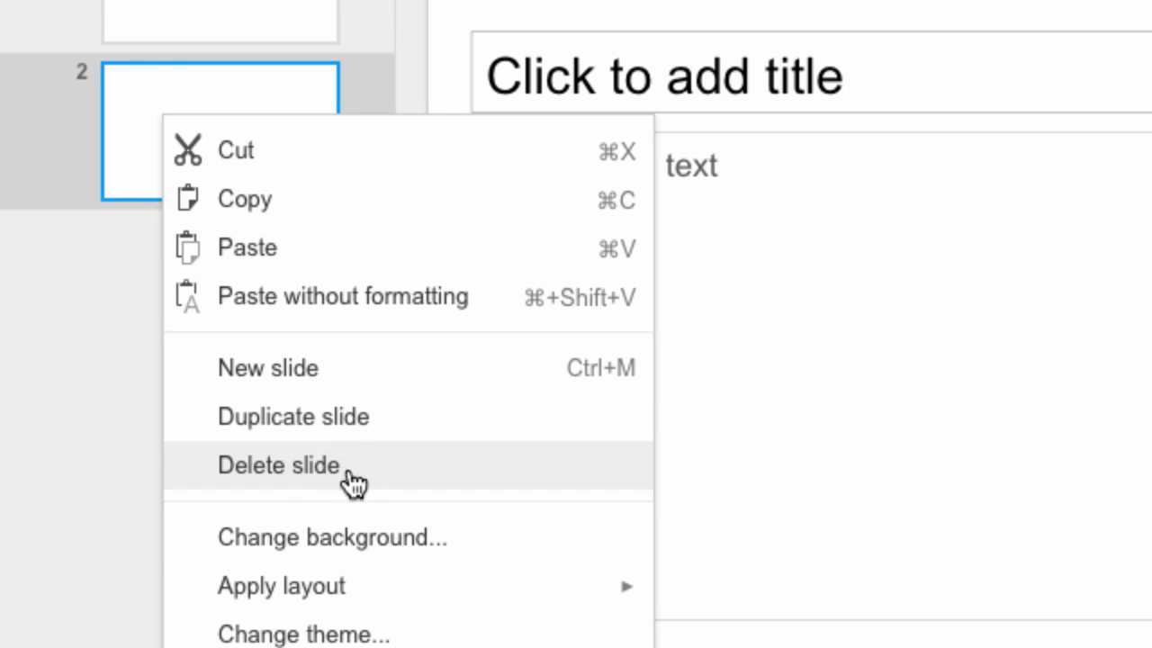
pyautogui.rightClick(242, 16)
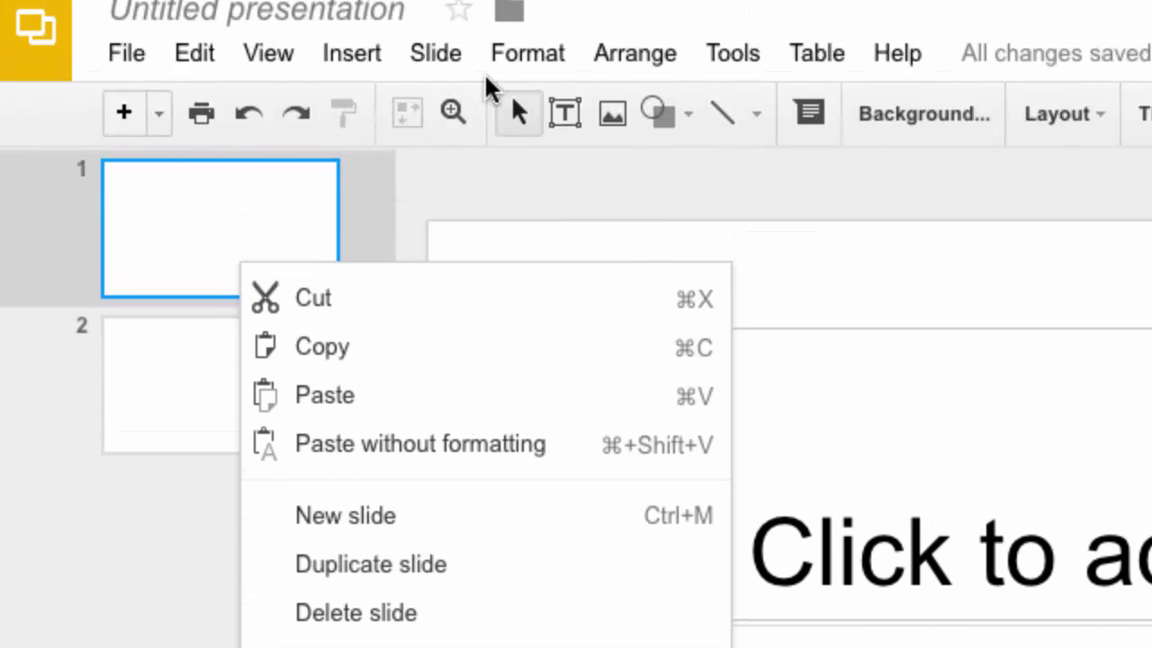
# Review the formatting, arranging, tools, table and help commands, and return to the slide thumbnails.
pyautogui.click(515, 85)
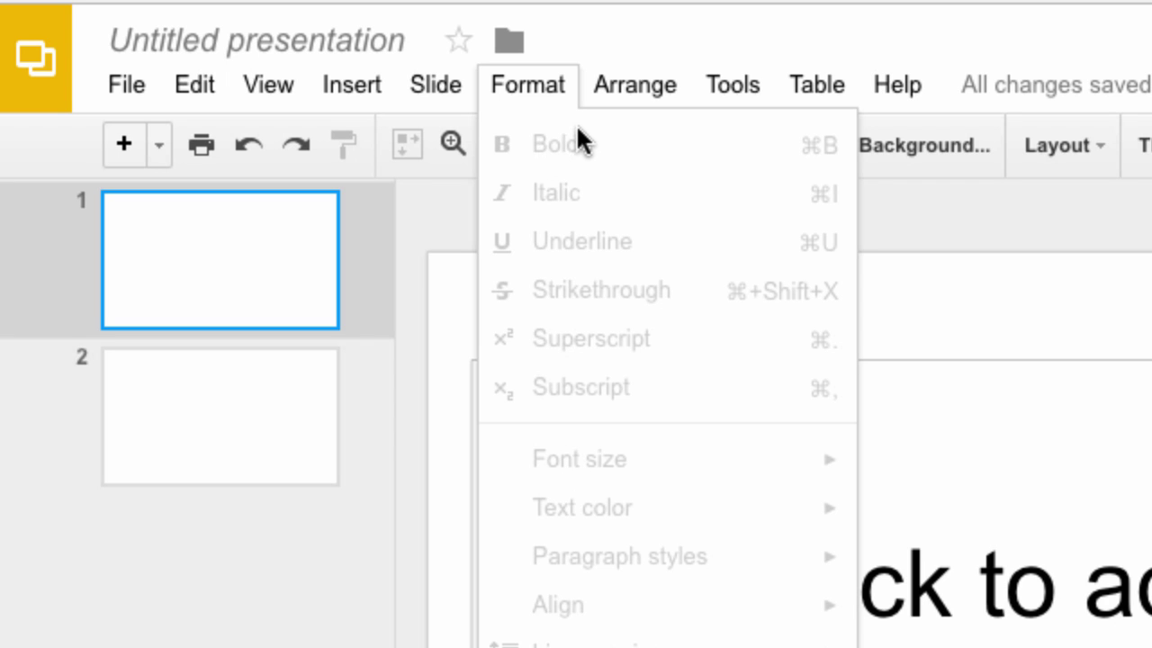
pyautogui.moveTo(634, 84)
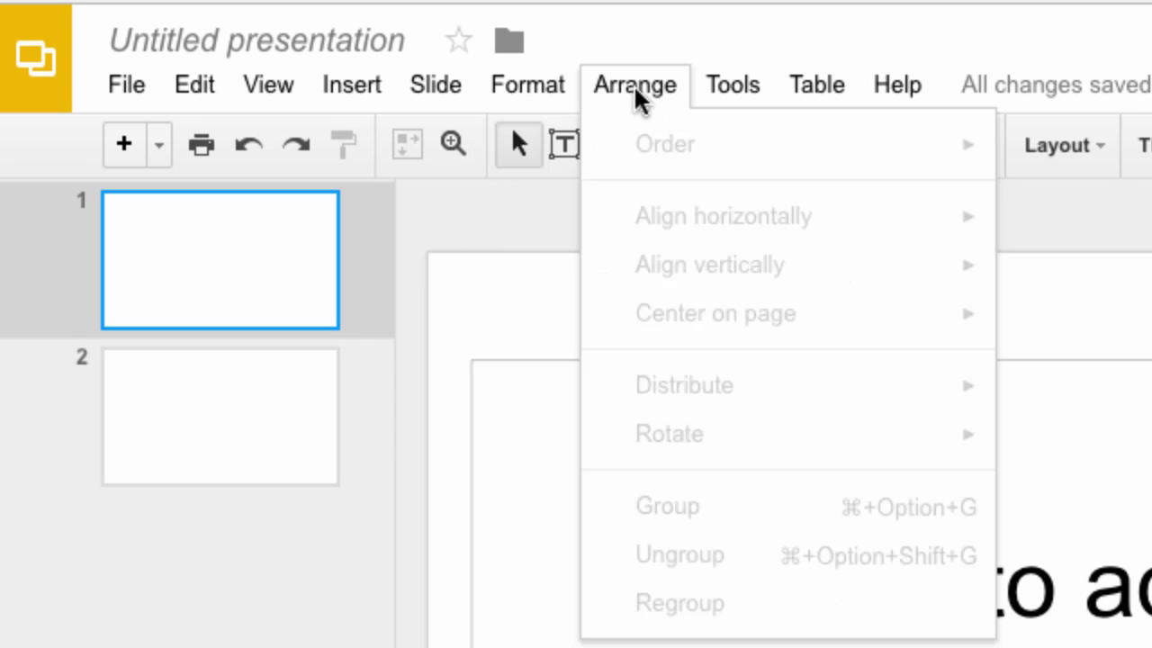
pyautogui.moveTo(731, 83)
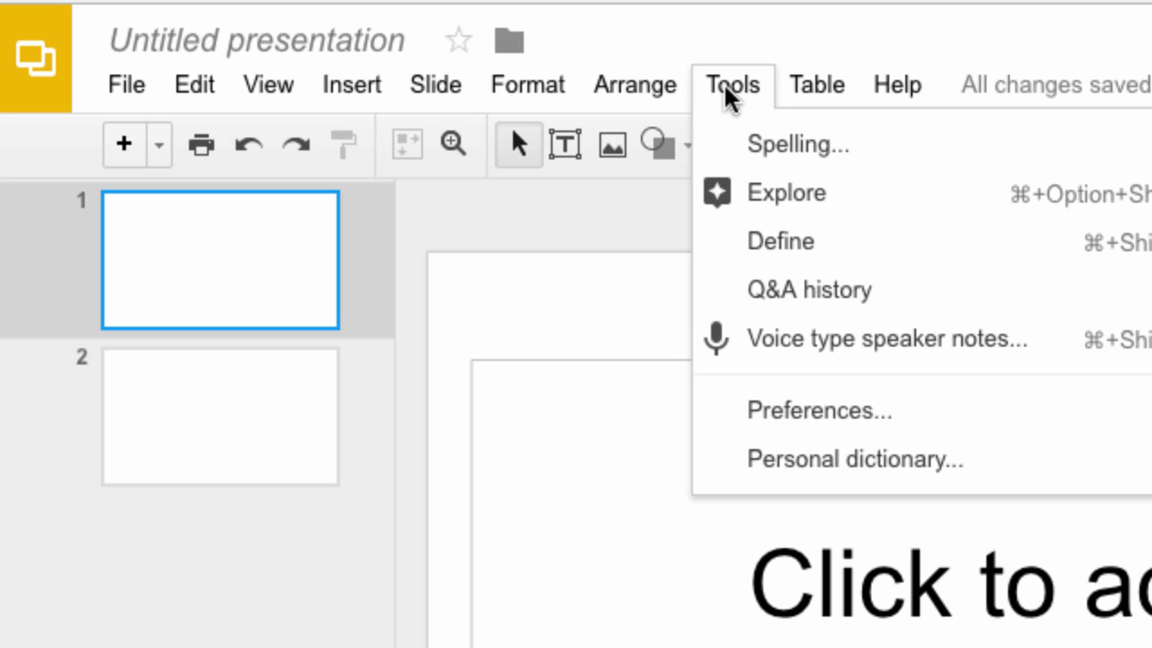
pyautogui.moveTo(841, 90)
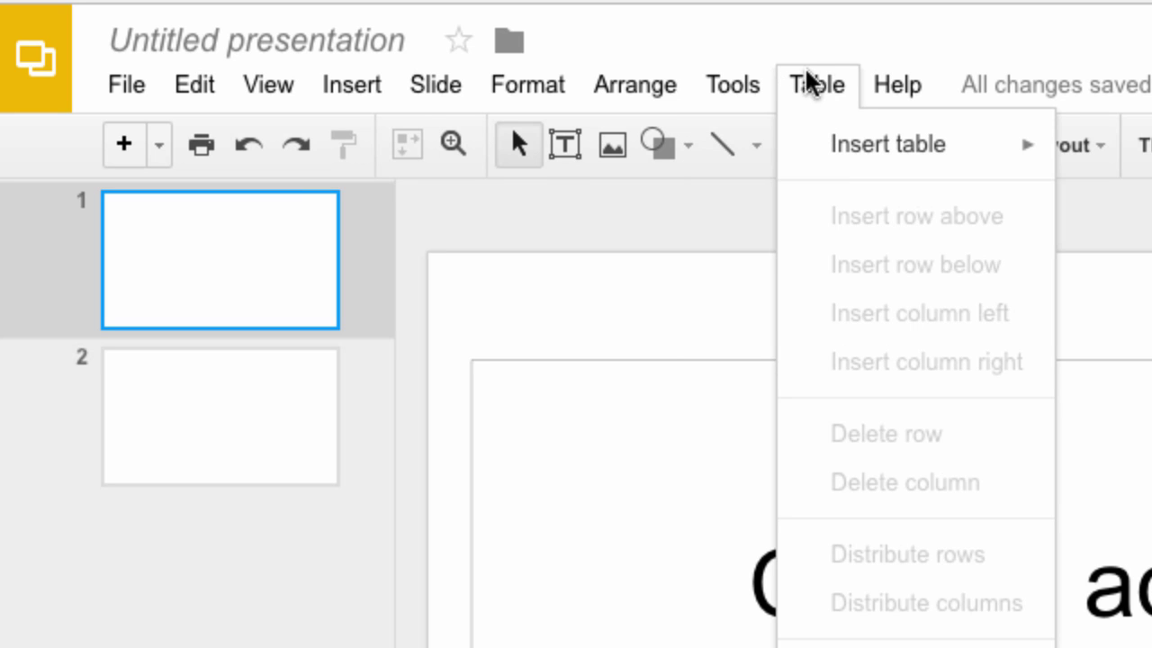
pyautogui.moveTo(880, 88)
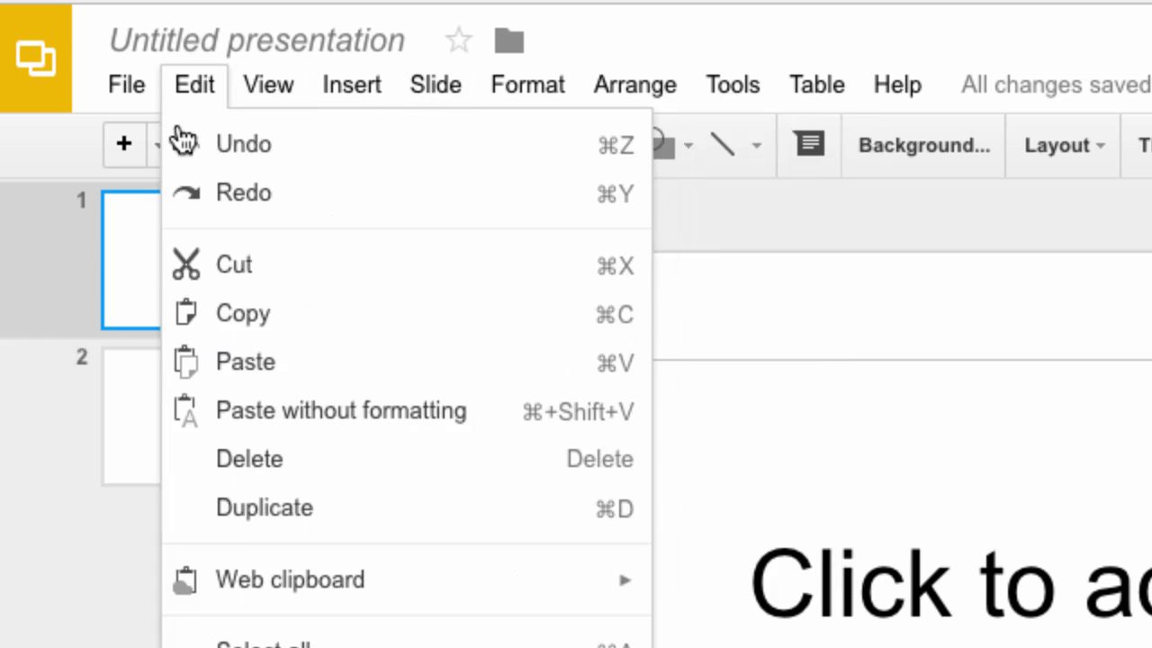
pyautogui.click(113, 531)
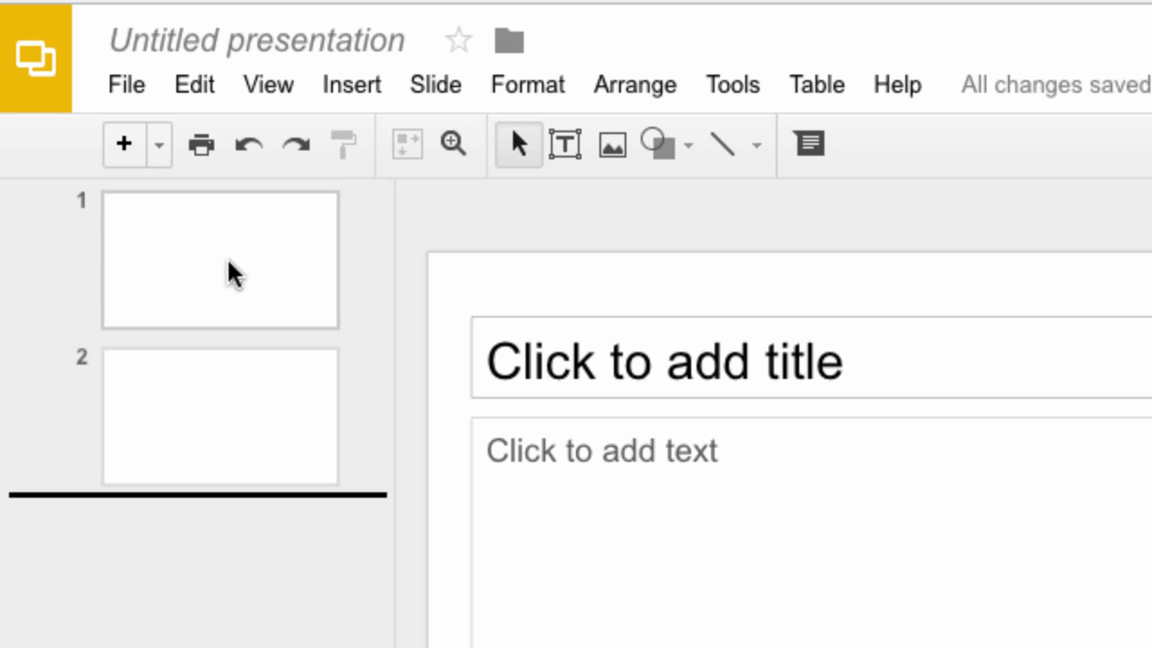
pyautogui.click(216, 216)
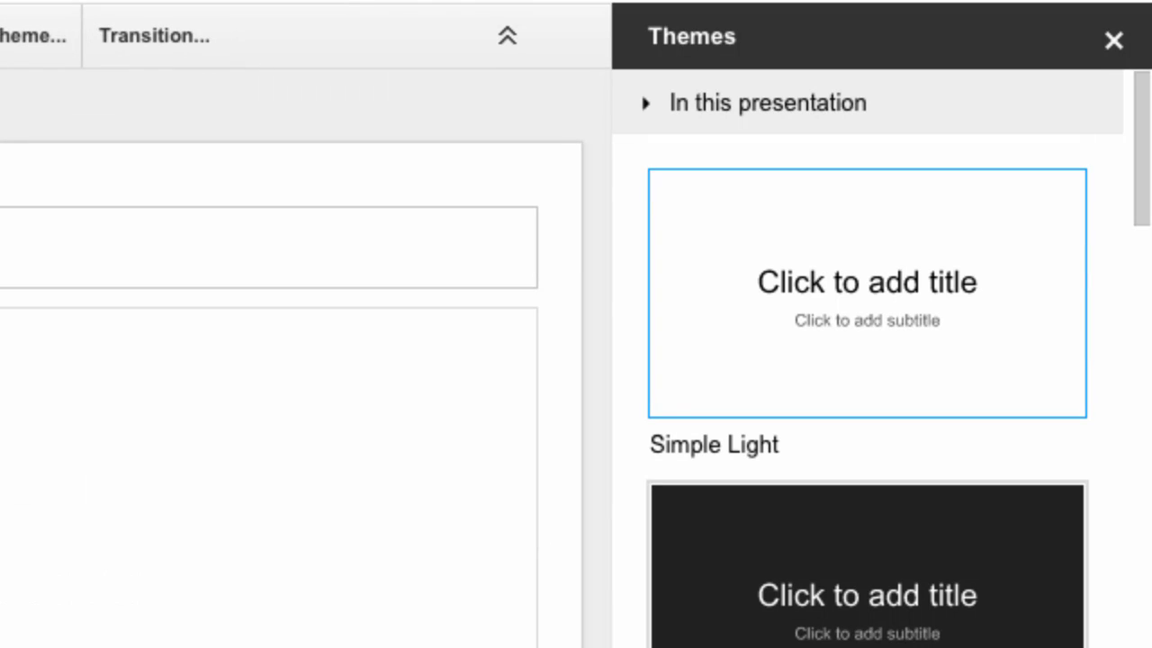
# Try the Beach Day theme on the presentation and view it on the title slide.
pyautogui.scroll(-3, 969, 476)
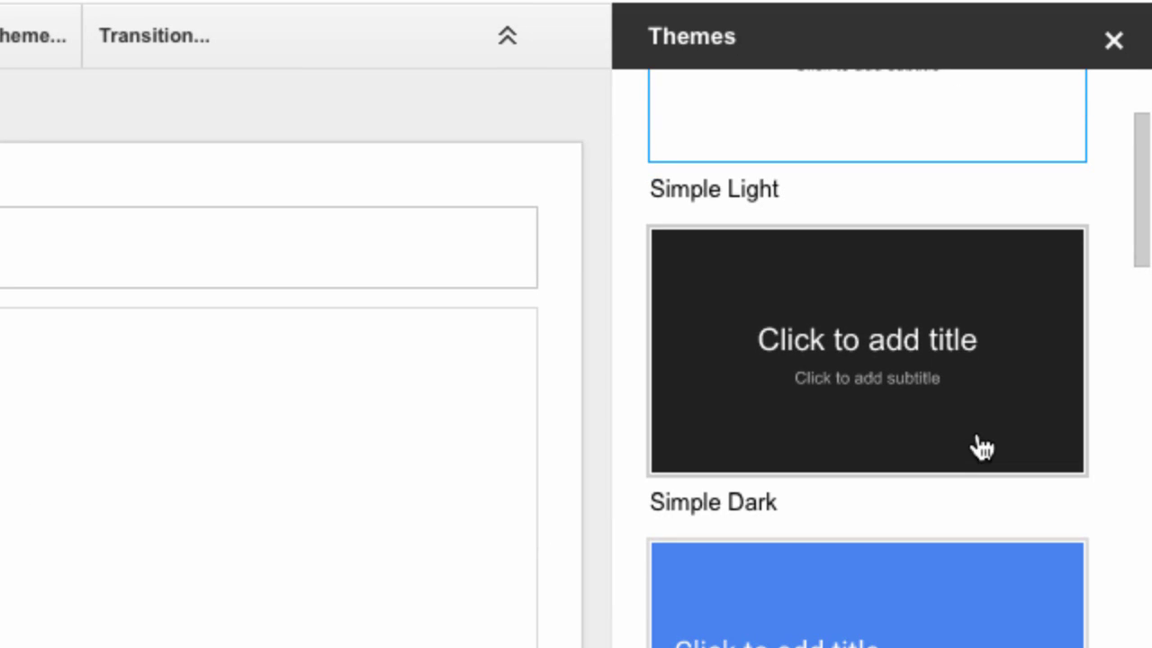
pyautogui.scroll(-1, 981, 447)
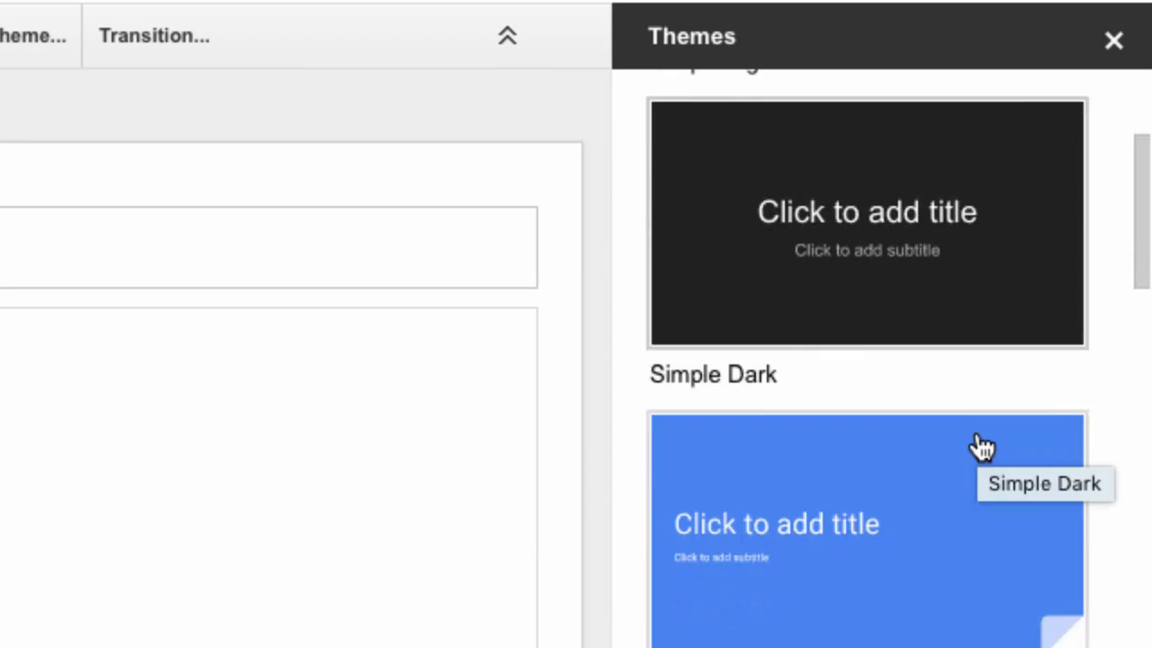
pyautogui.scroll(3, 980, 445)
pyautogui.scroll(-5, 981, 447)
pyautogui.scroll(-7, 979, 444)
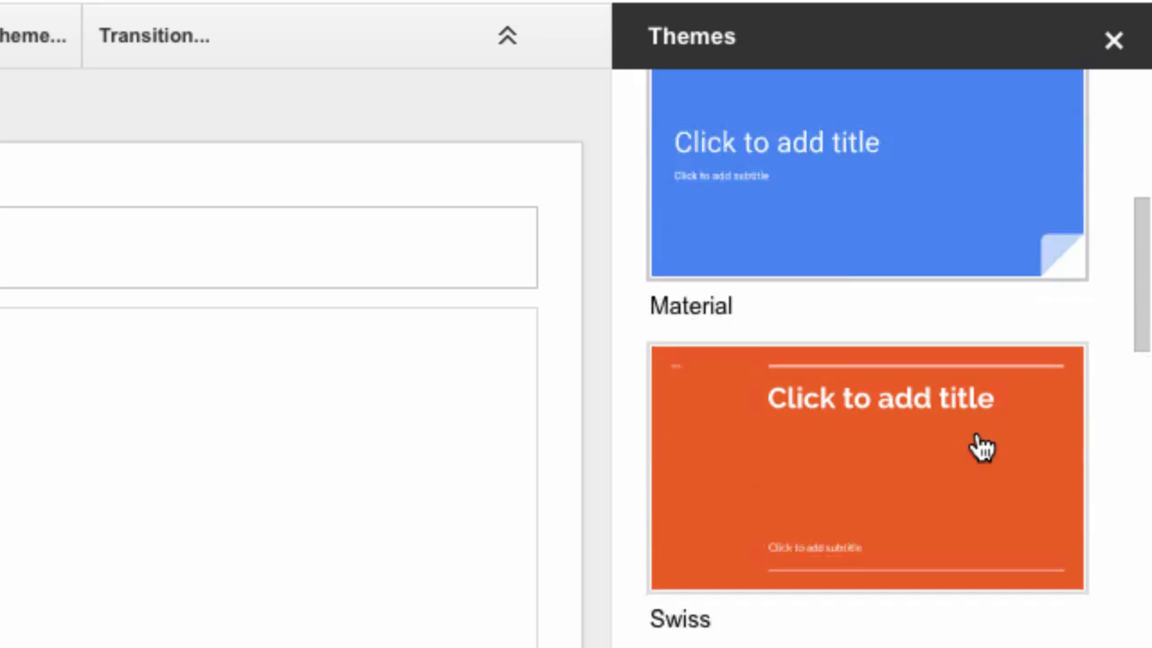
pyautogui.scroll(1, 907, 457)
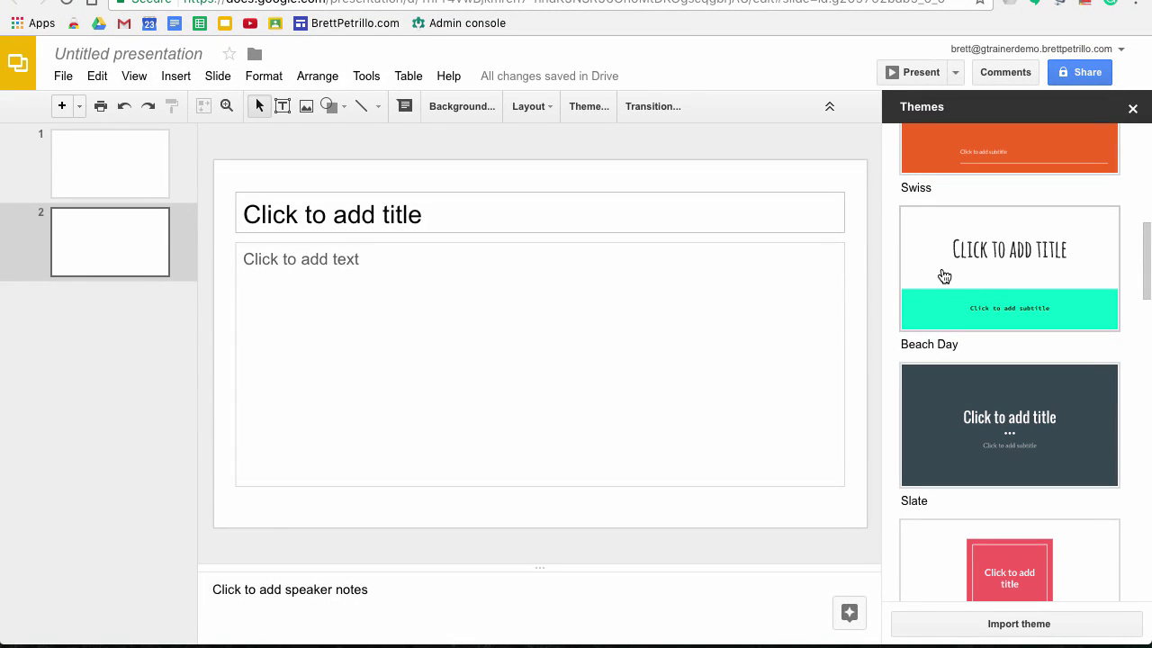
pyautogui.click(944, 276)
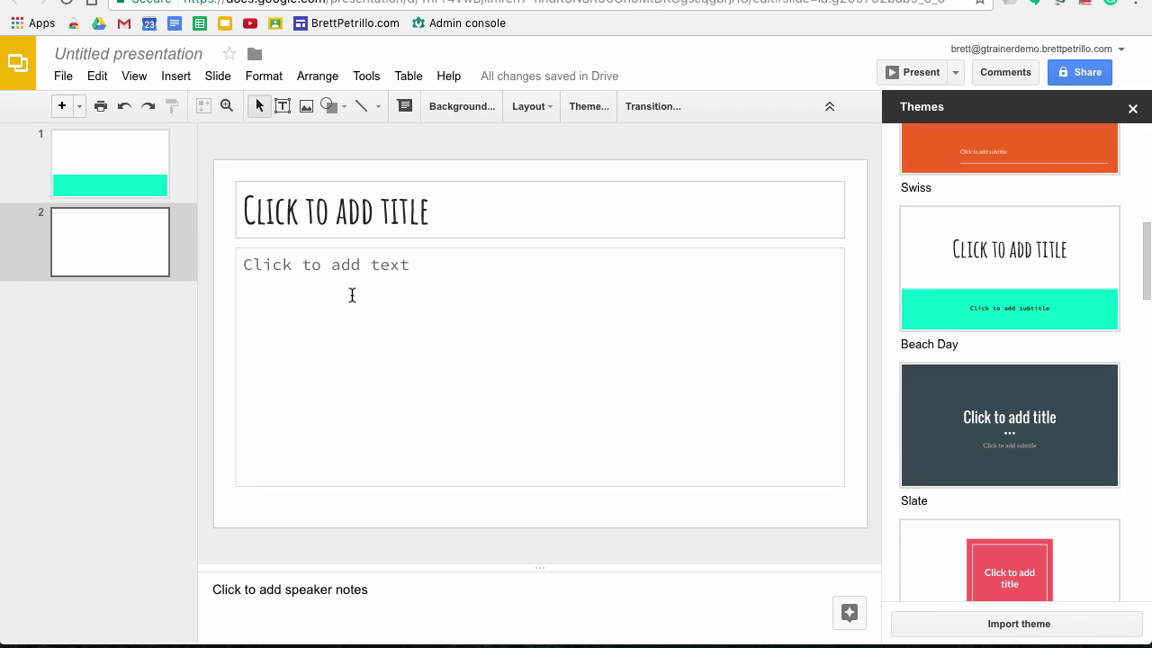
pyautogui.click(109, 162)
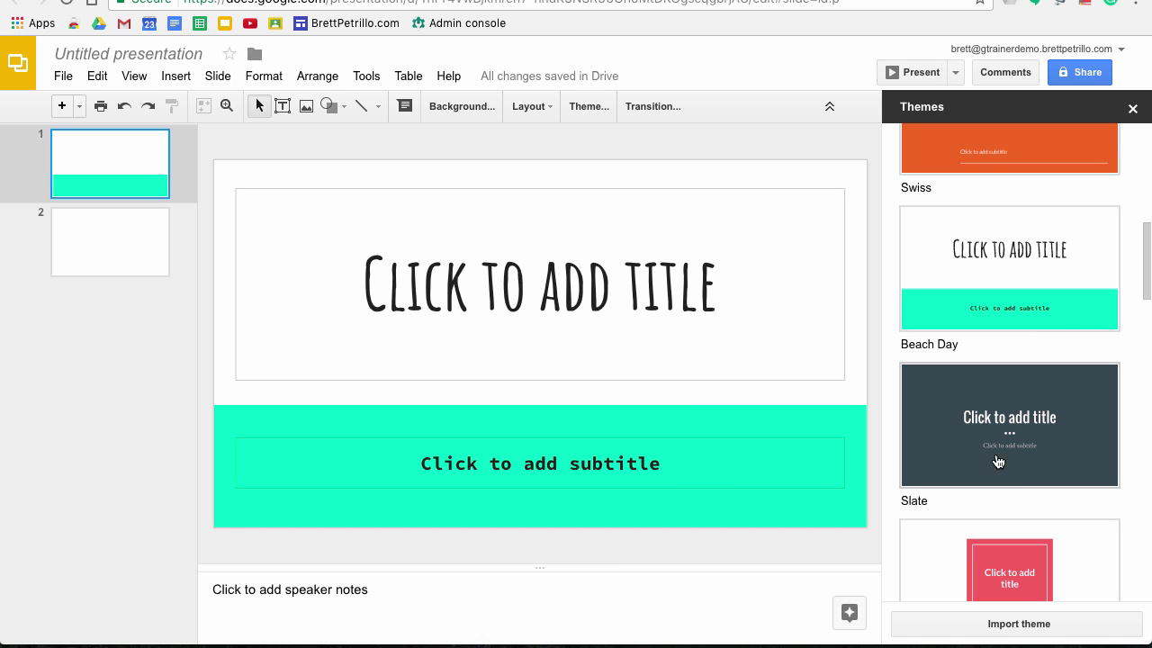
# Try the Slate theme and the Coral theme, viewing the presentation's slides in each.
pyautogui.click(963, 441)
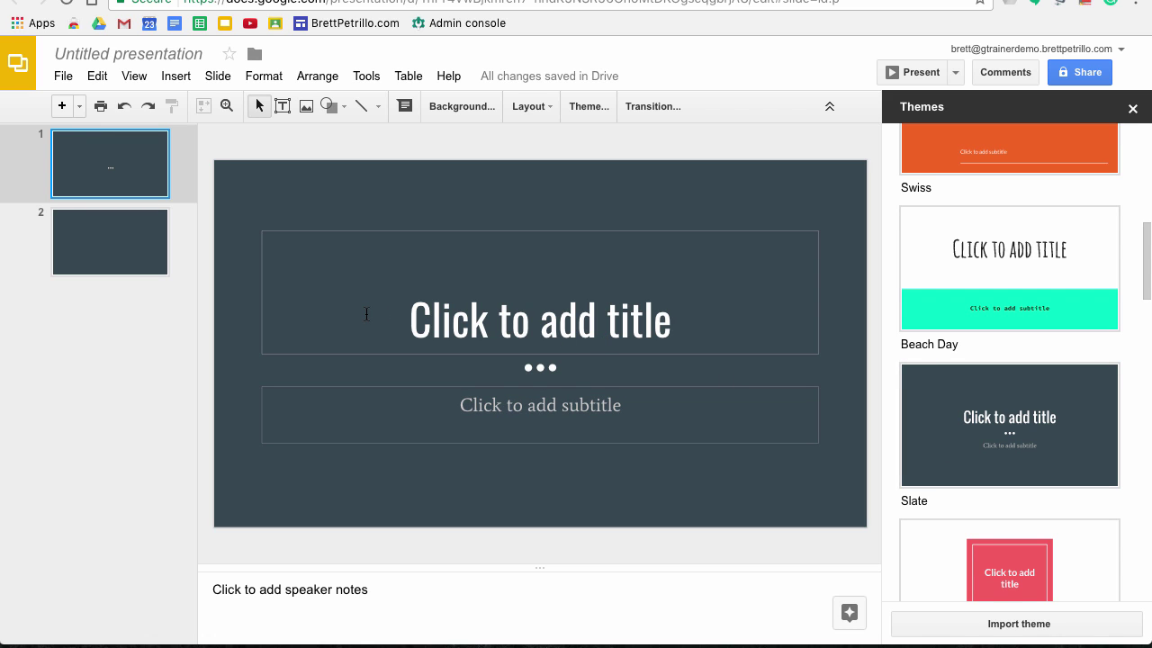
pyautogui.press('Down')
pyautogui.press('Up')
pyautogui.click(1022, 552)
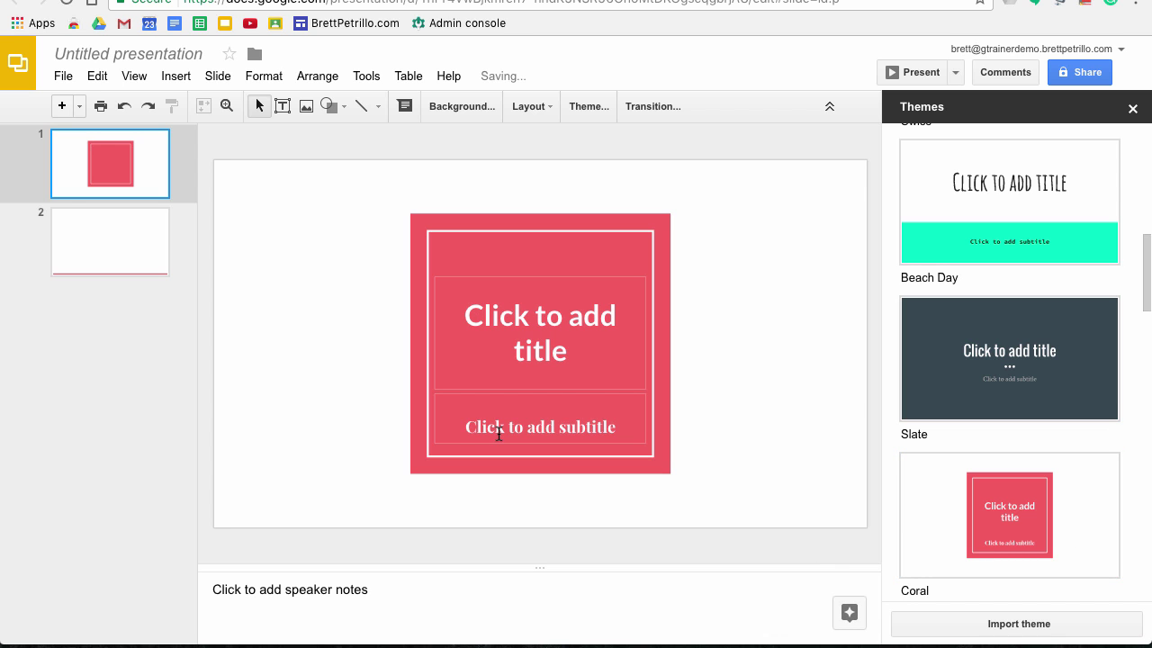
pyautogui.click(118, 250)
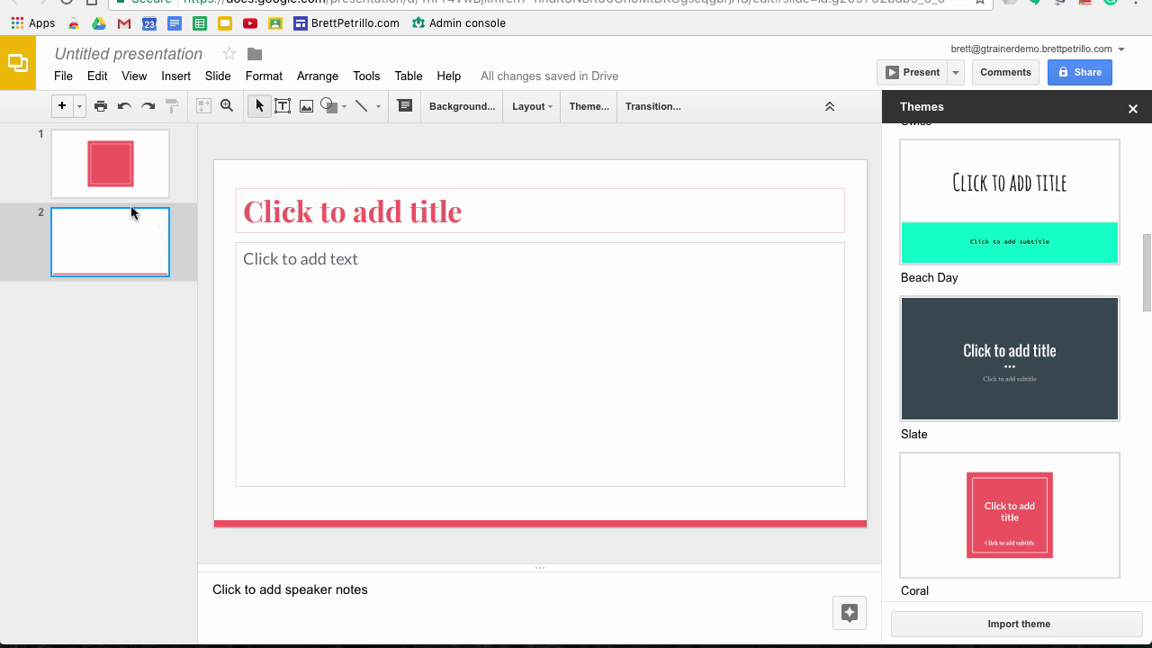
# Apply the Simple Light theme to the presentation and display the title slide.
pyautogui.scroll(15, 945, 345)
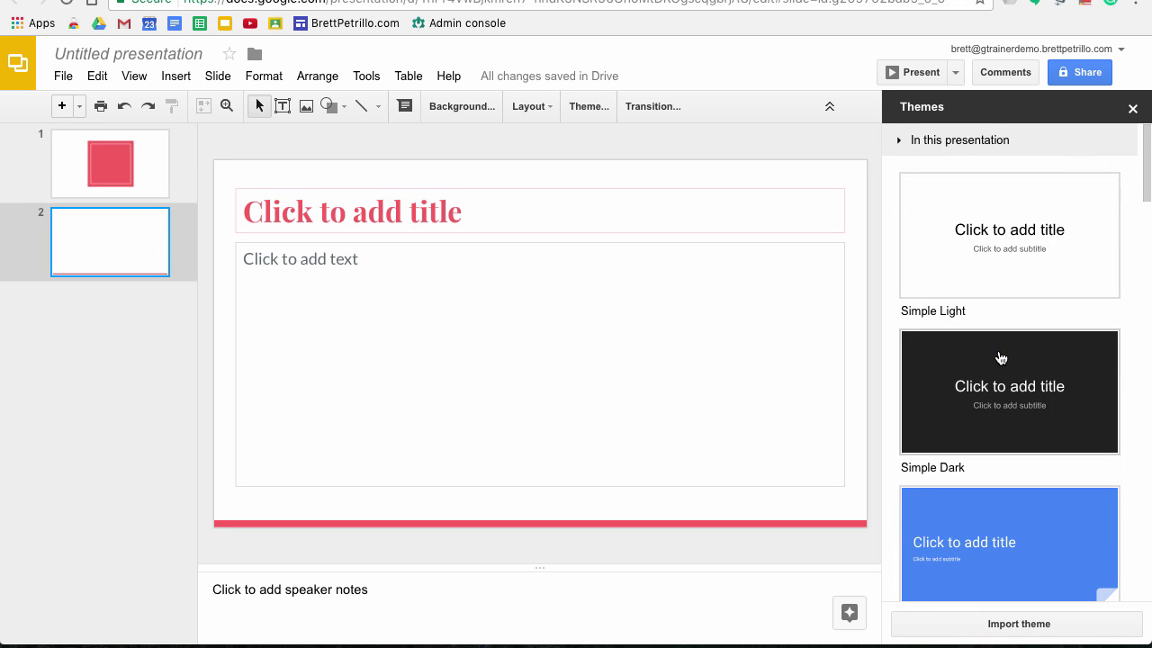
pyautogui.click(1020, 213)
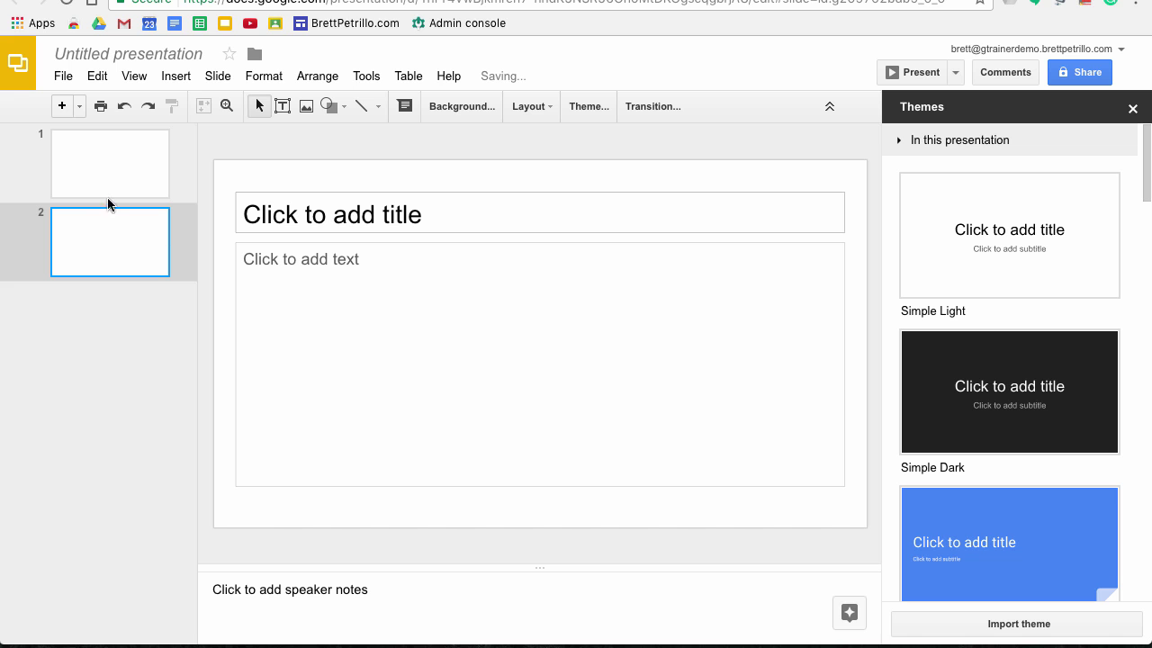
pyautogui.click(121, 186)
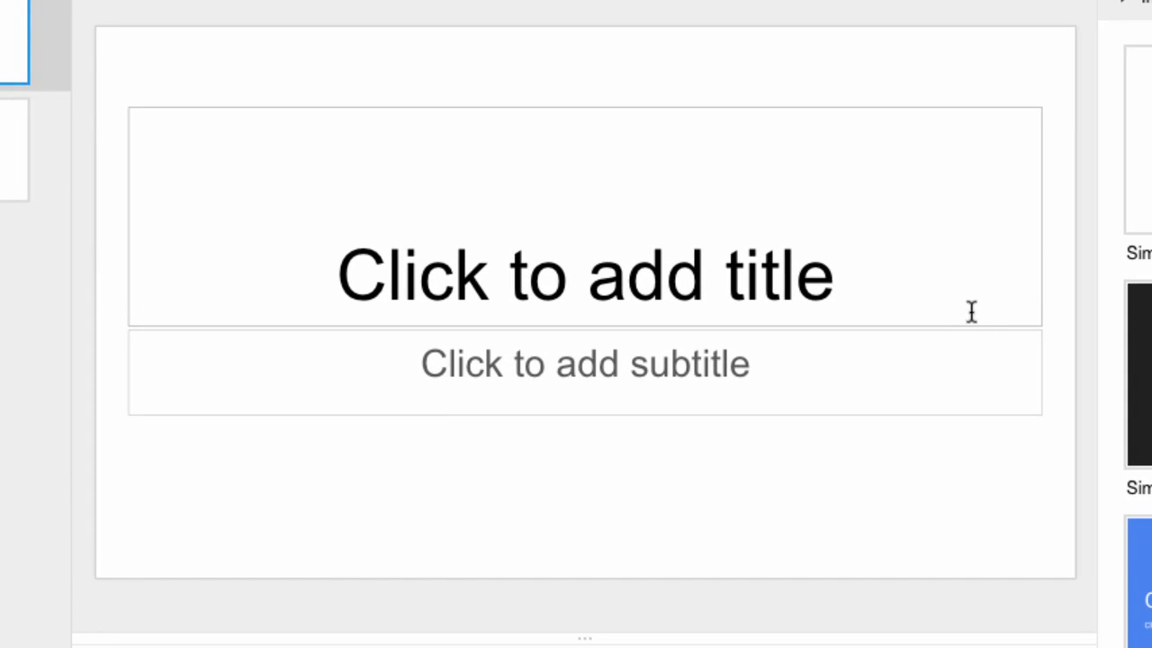
# Examine the title and subtitle placeholders on the title slide by placing the cursor in them.
pyautogui.click(990, 309)
pyautogui.click(935, 362)
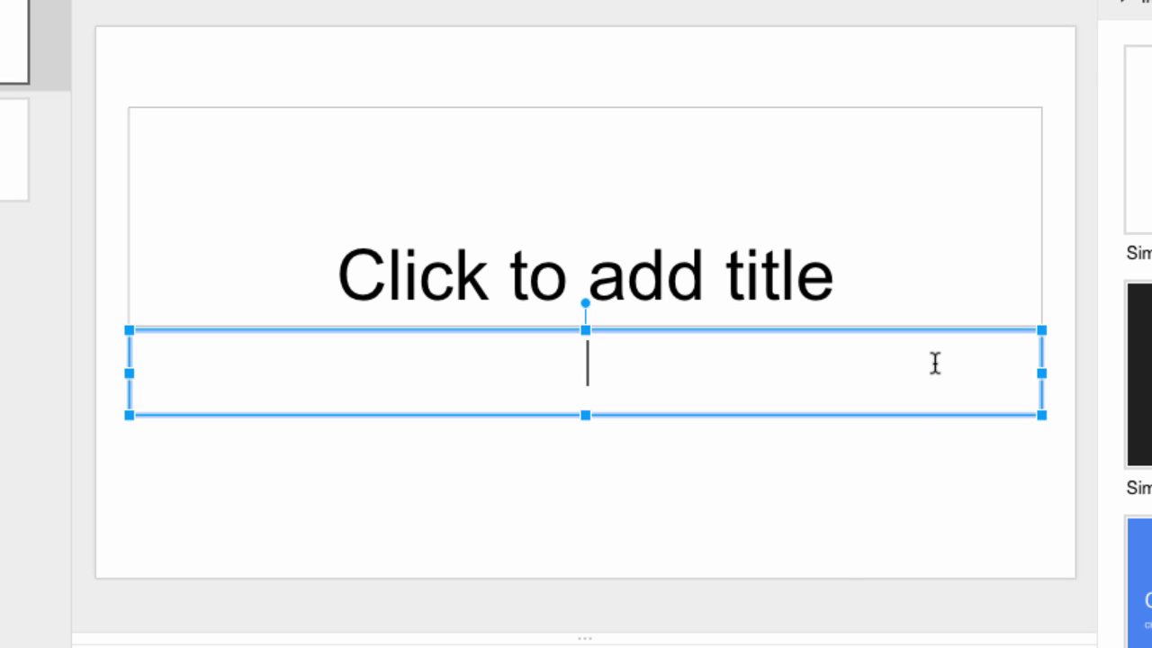
pyautogui.click(846, 578)
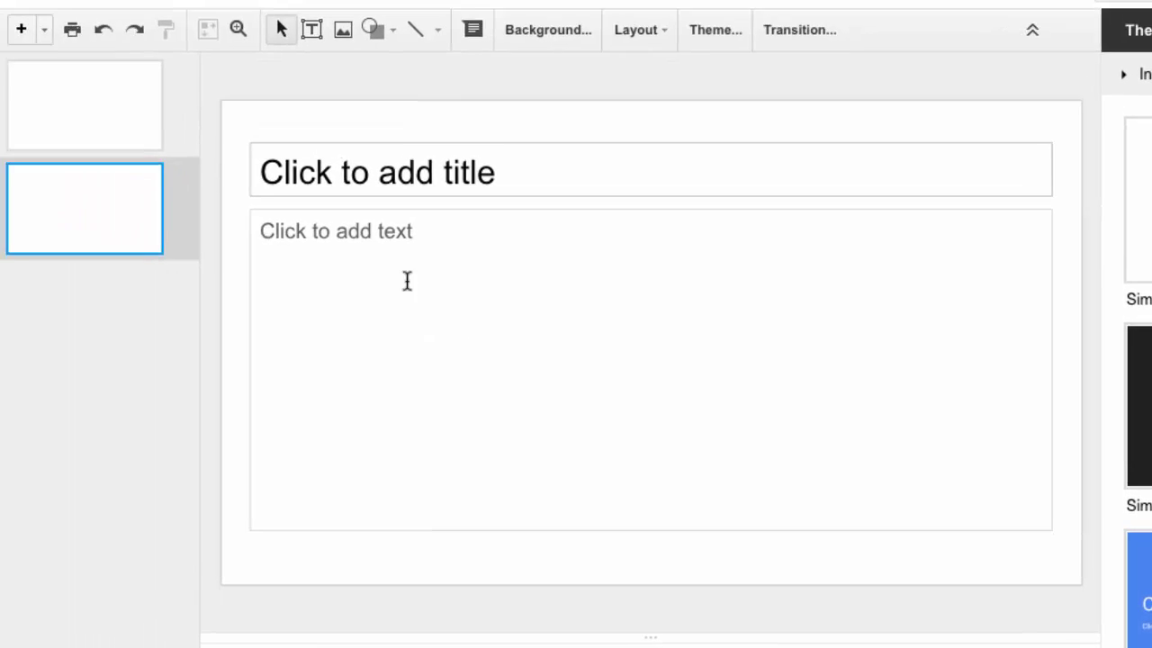
# View the layouts that can be applied to the second slide.
pyautogui.click(269, 23)
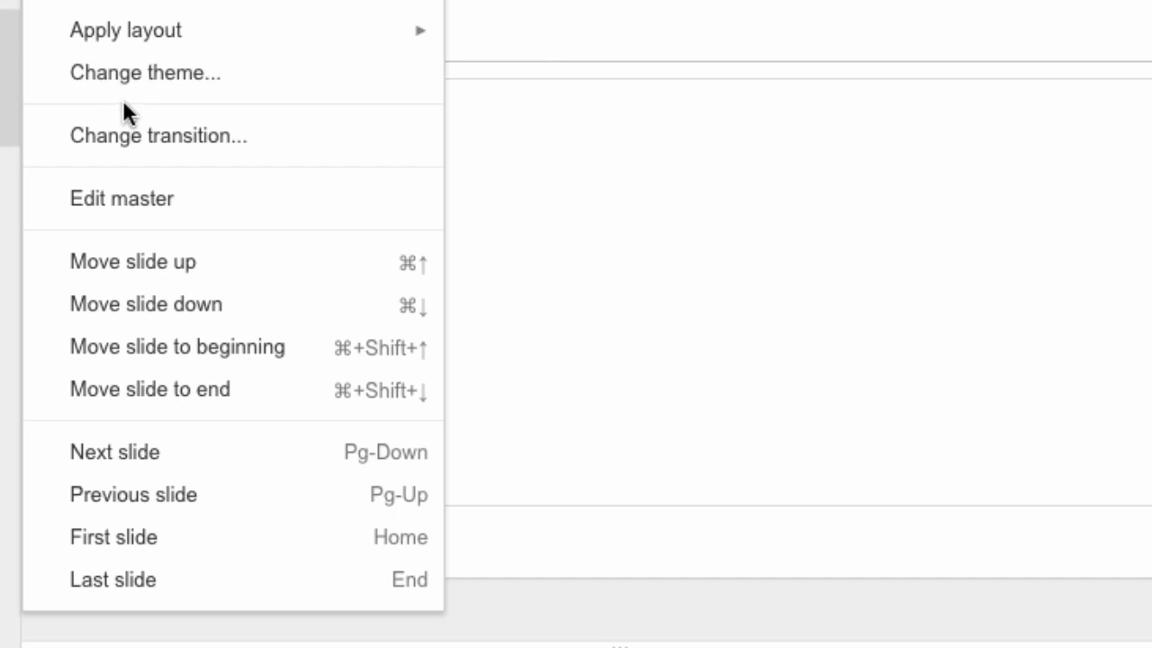
pyautogui.moveTo(135, 34)
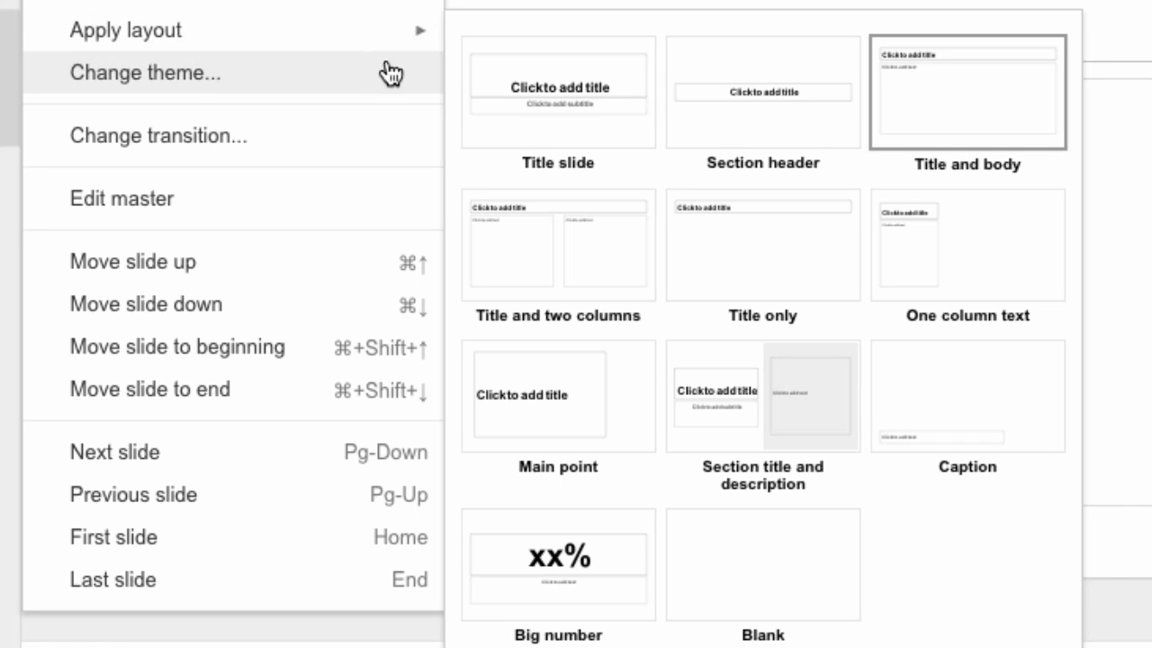
pyautogui.moveTo(406, 38)
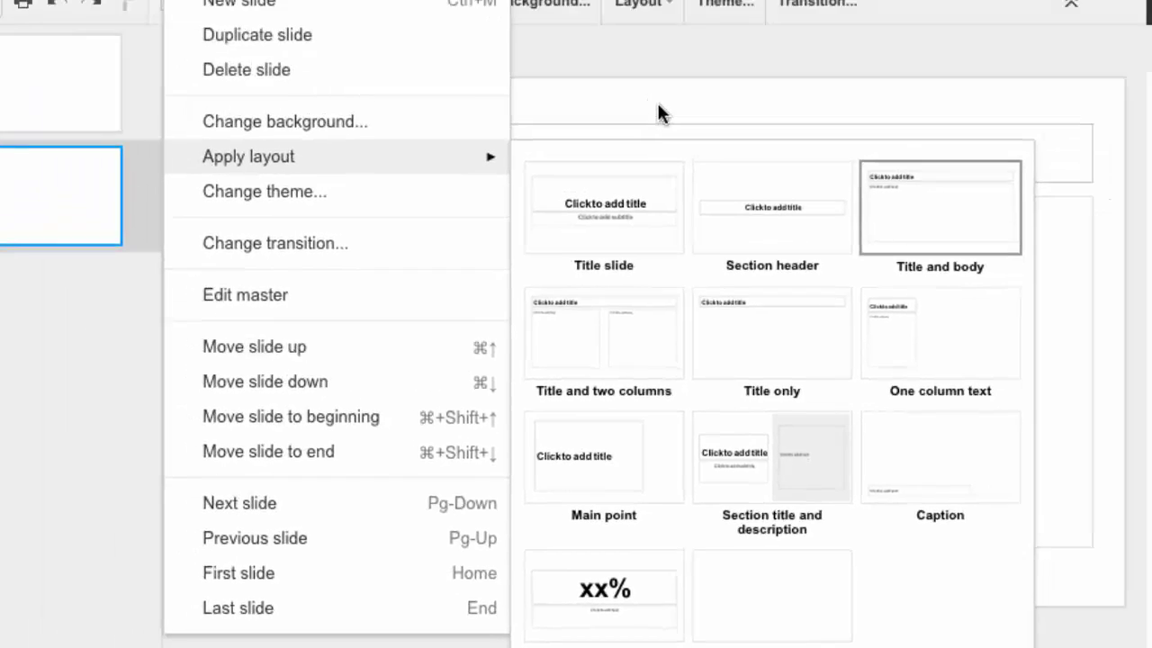
# Delete the title and subtitle placeholders from the first slide.
pyautogui.click(658, 113)
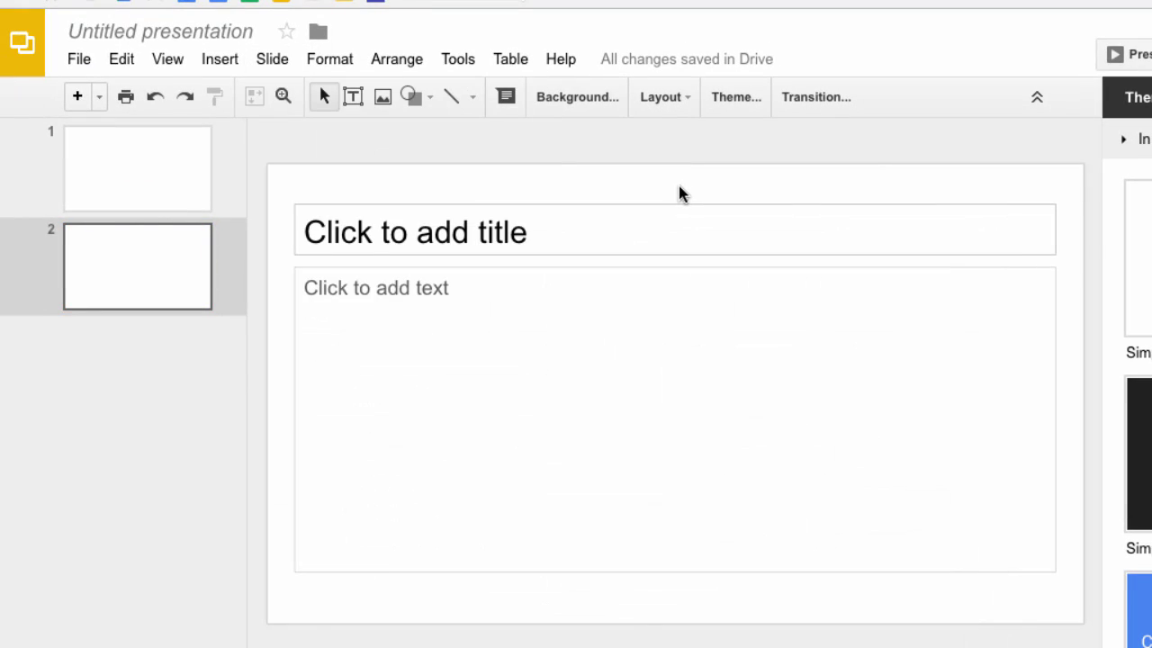
pyautogui.click(149, 173)
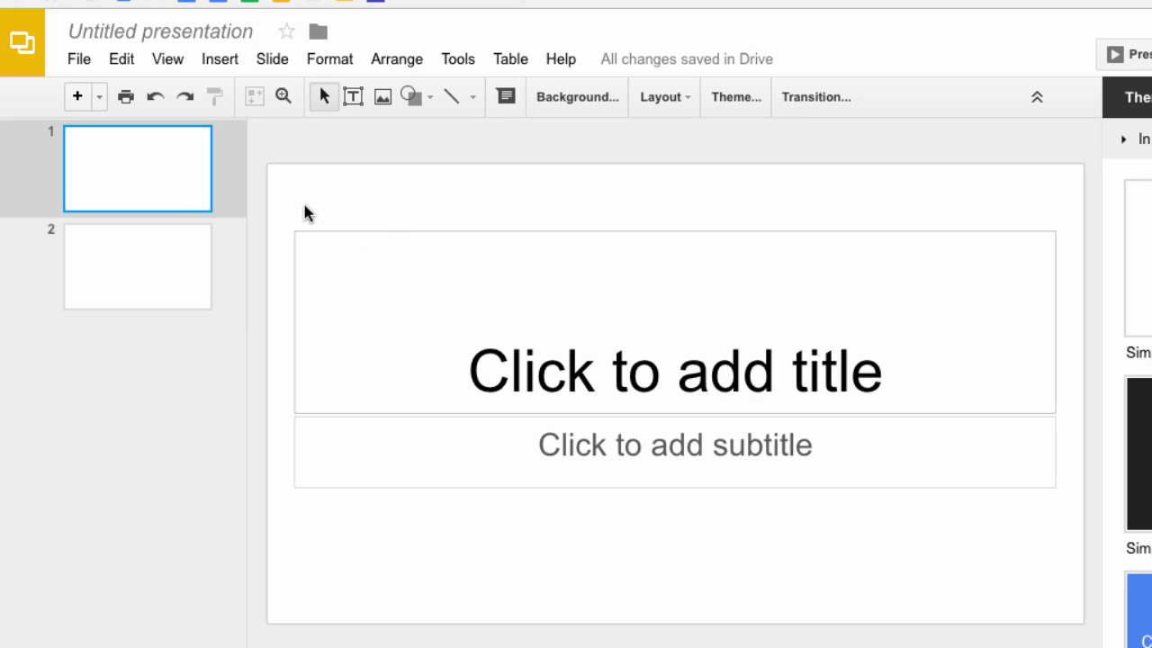
pyautogui.click(370, 241)
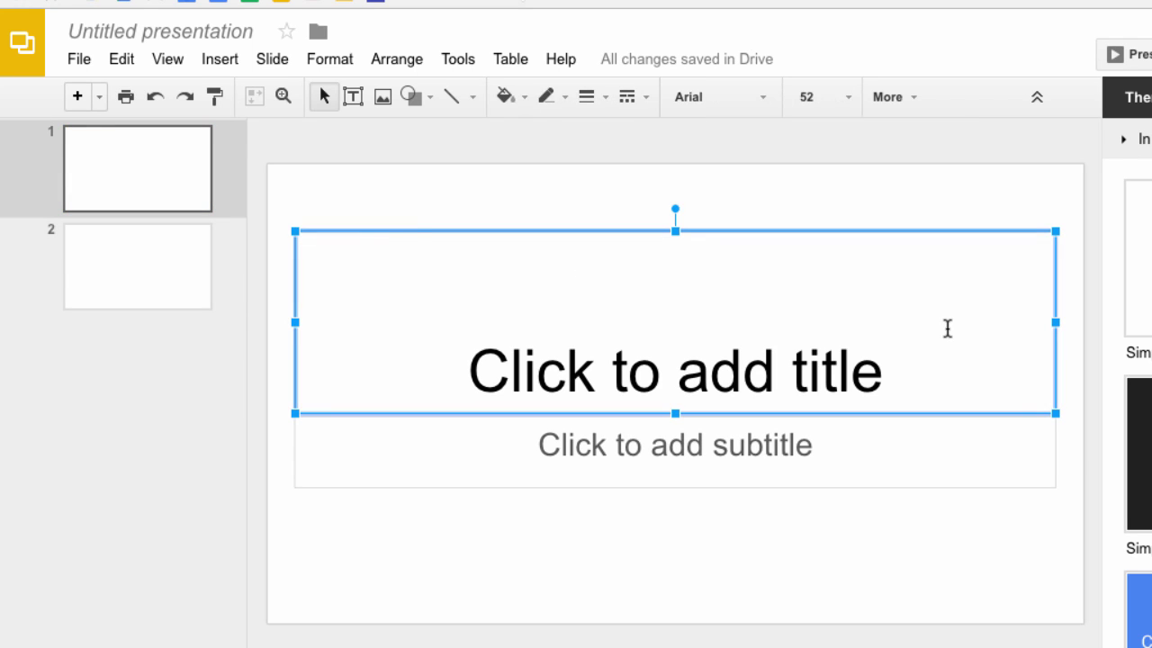
pyautogui.press('Delete')
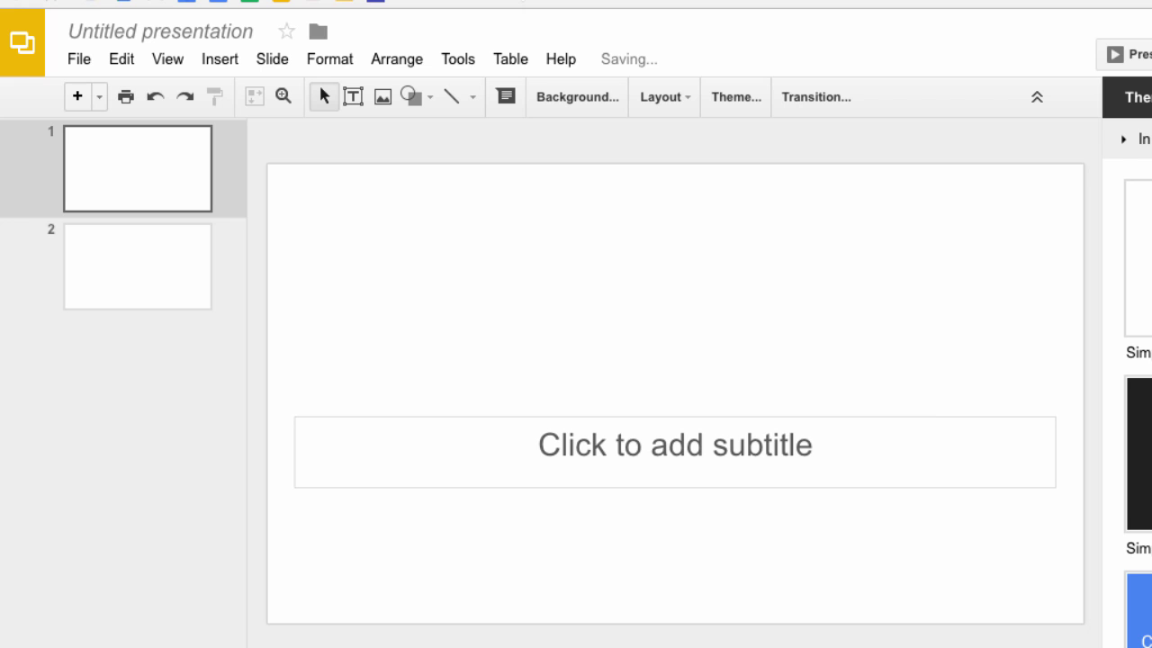
pyautogui.click(916, 420)
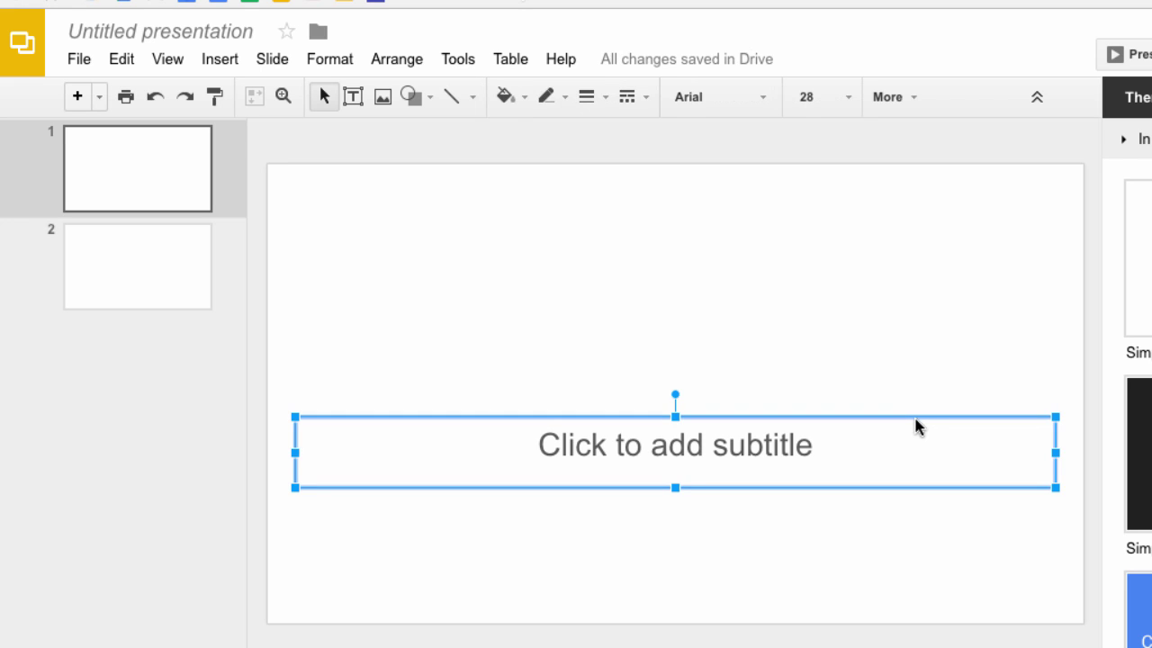
pyautogui.press('Delete')
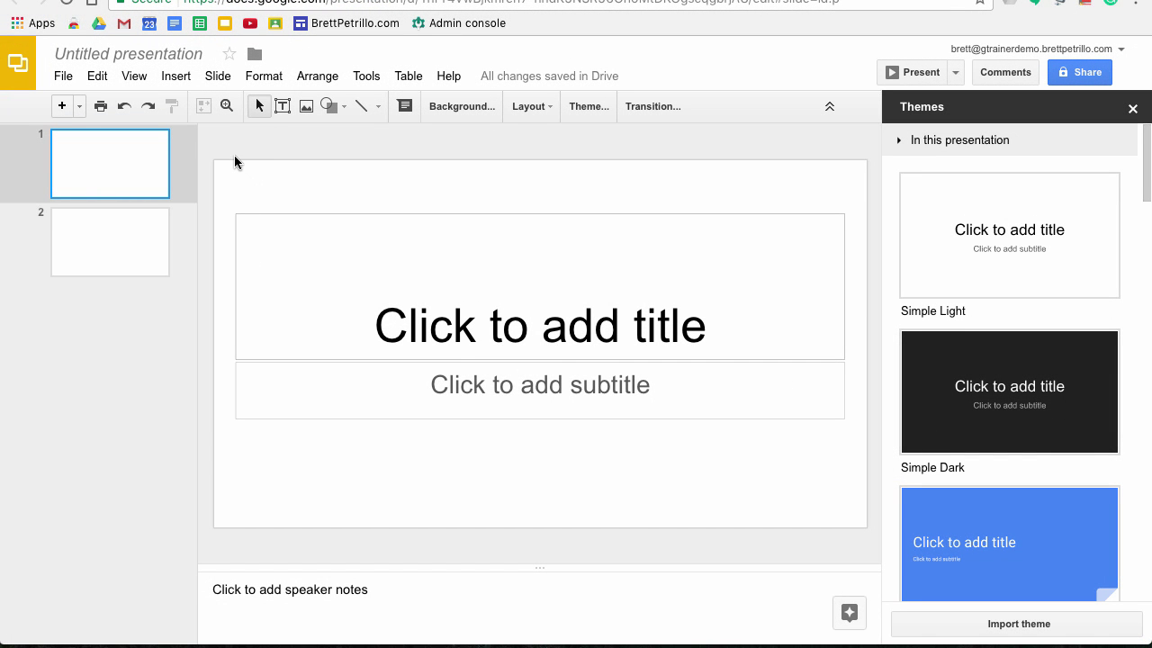
# Search Google images for "water" and insert the picture of a droplet above rippling water on the title slide.
pyautogui.click(175, 76)
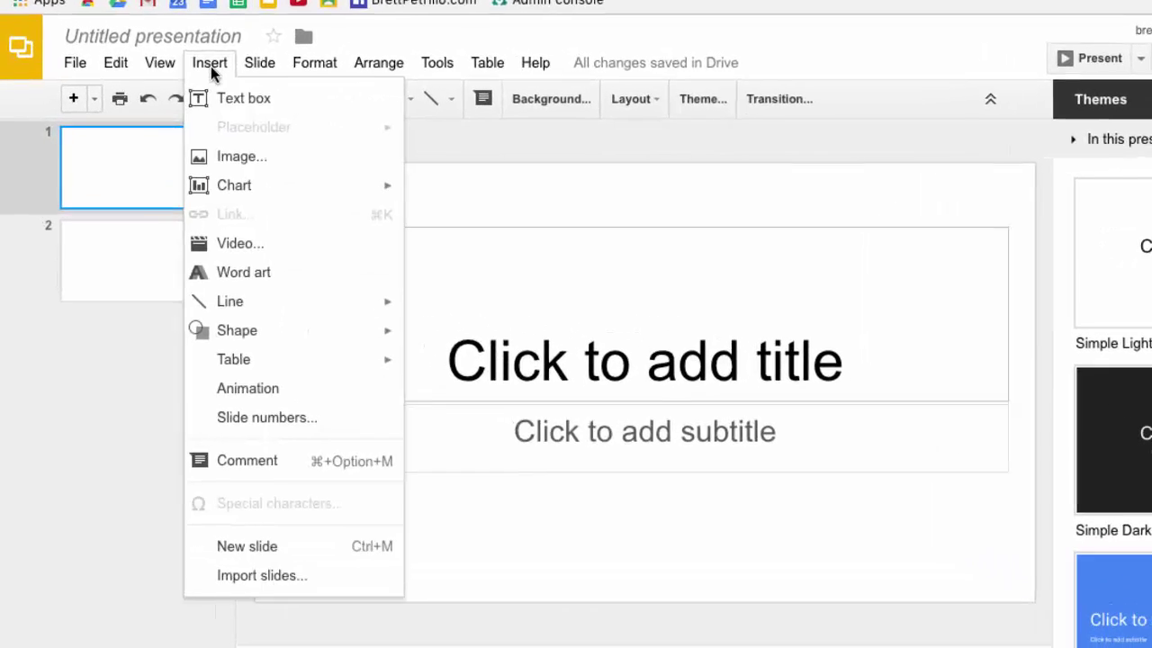
pyautogui.click(268, 160)
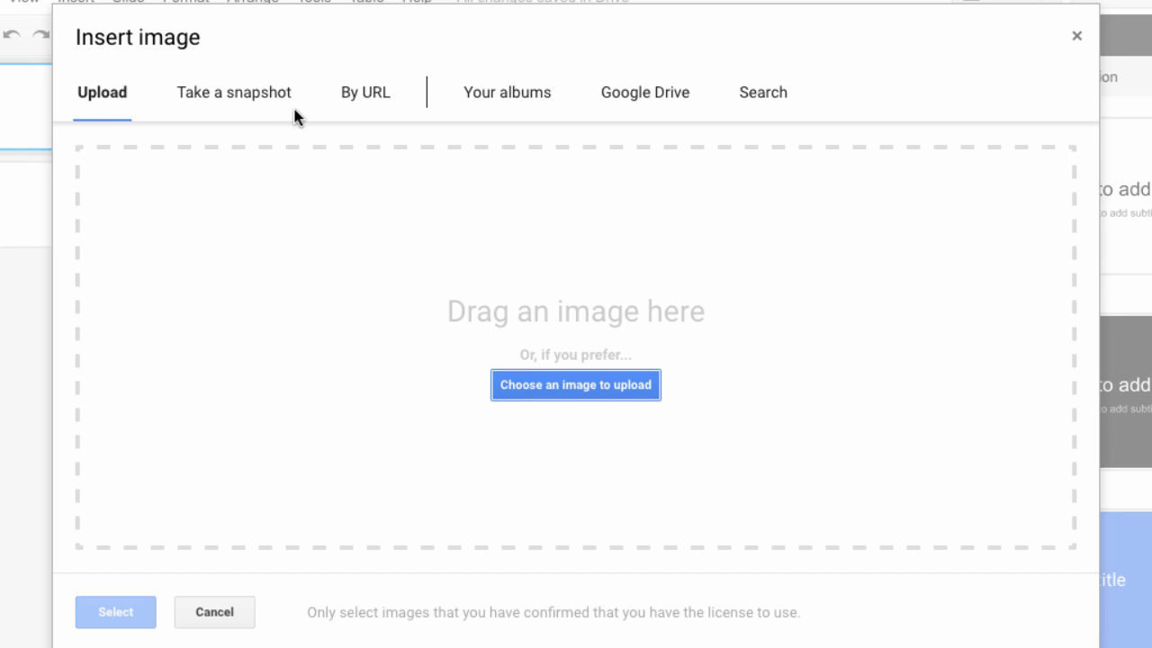
pyautogui.click(772, 104)
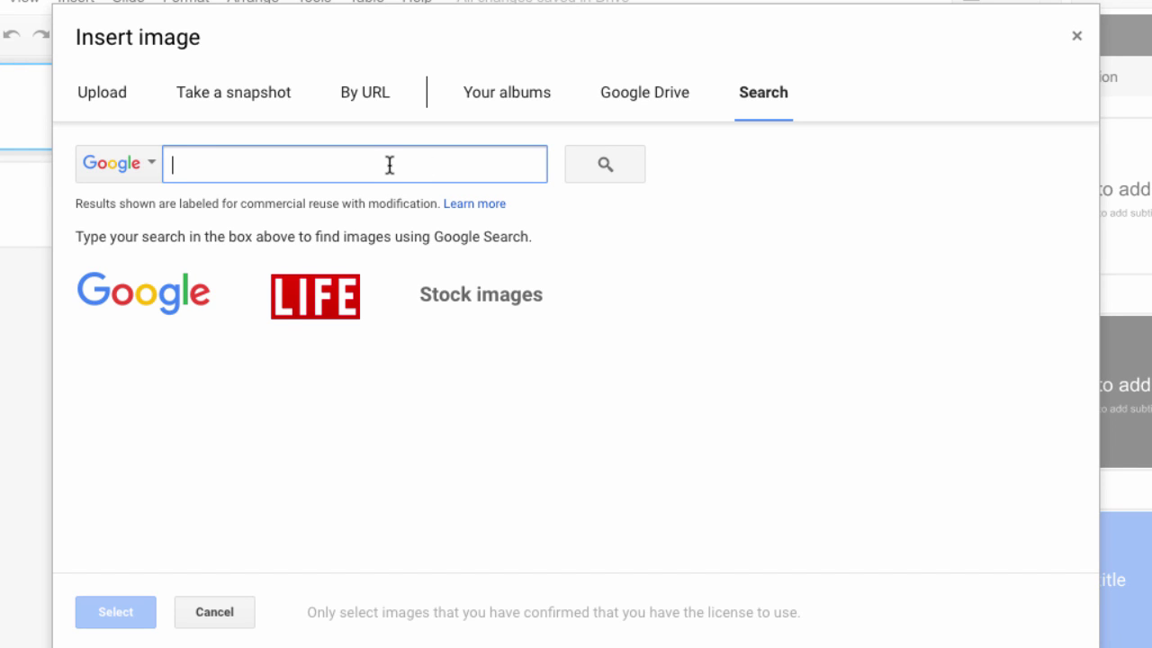
pyautogui.write('ater')
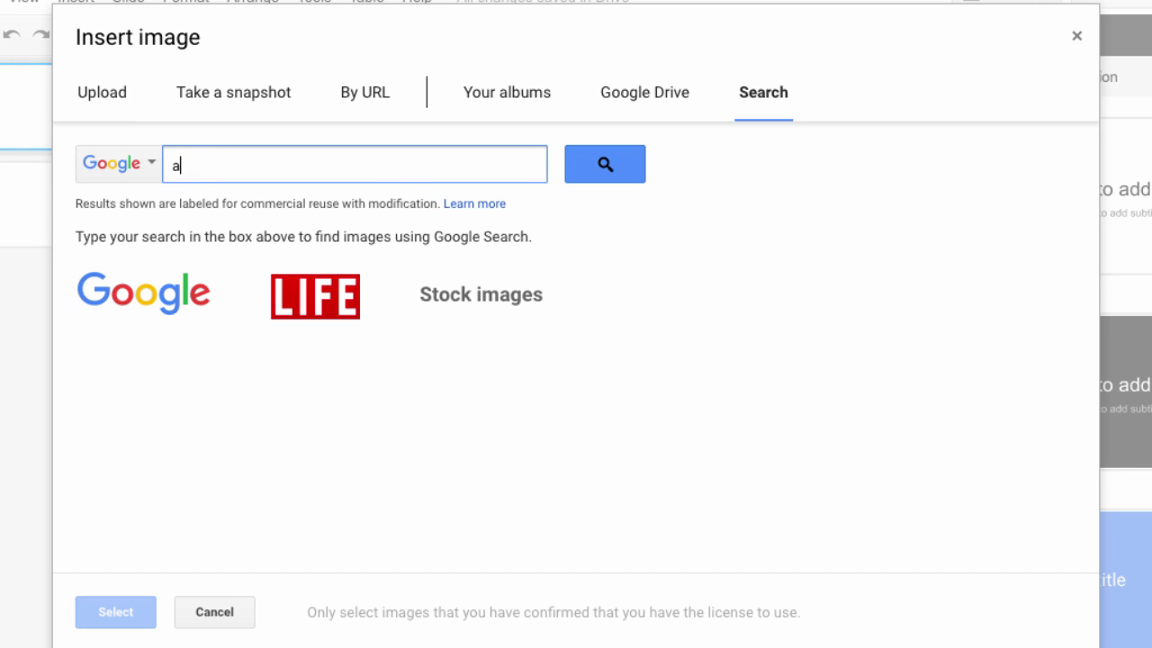
pyautogui.press('BackSpace')
pyautogui.write('water')
pyautogui.press('Return')
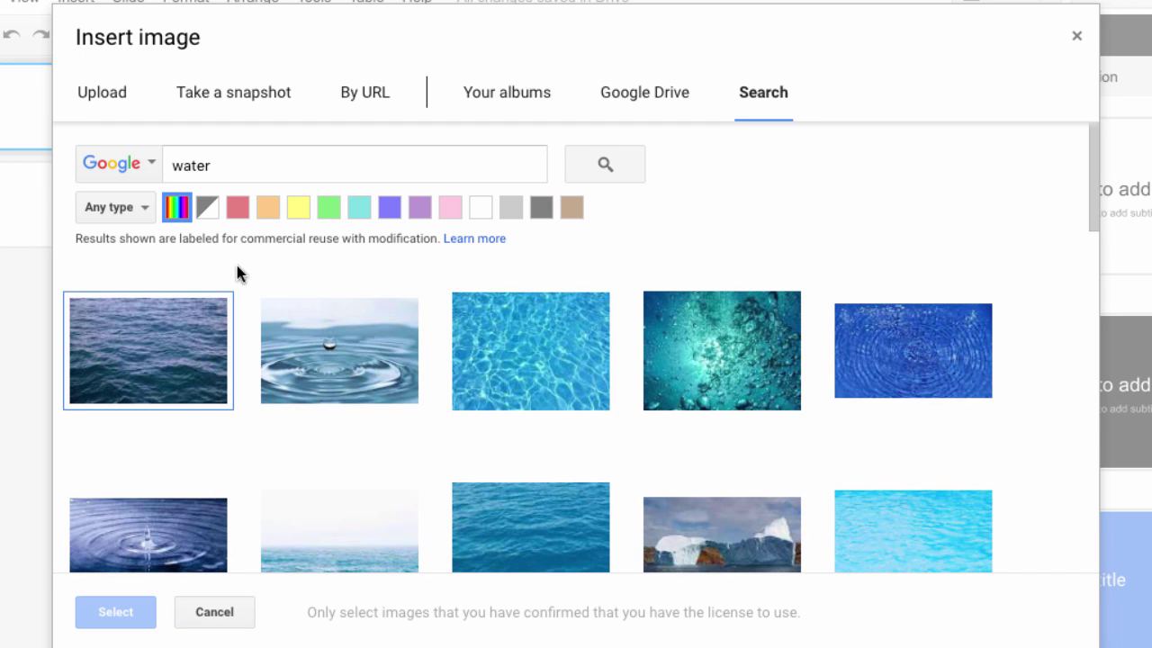
pyautogui.click(381, 351)
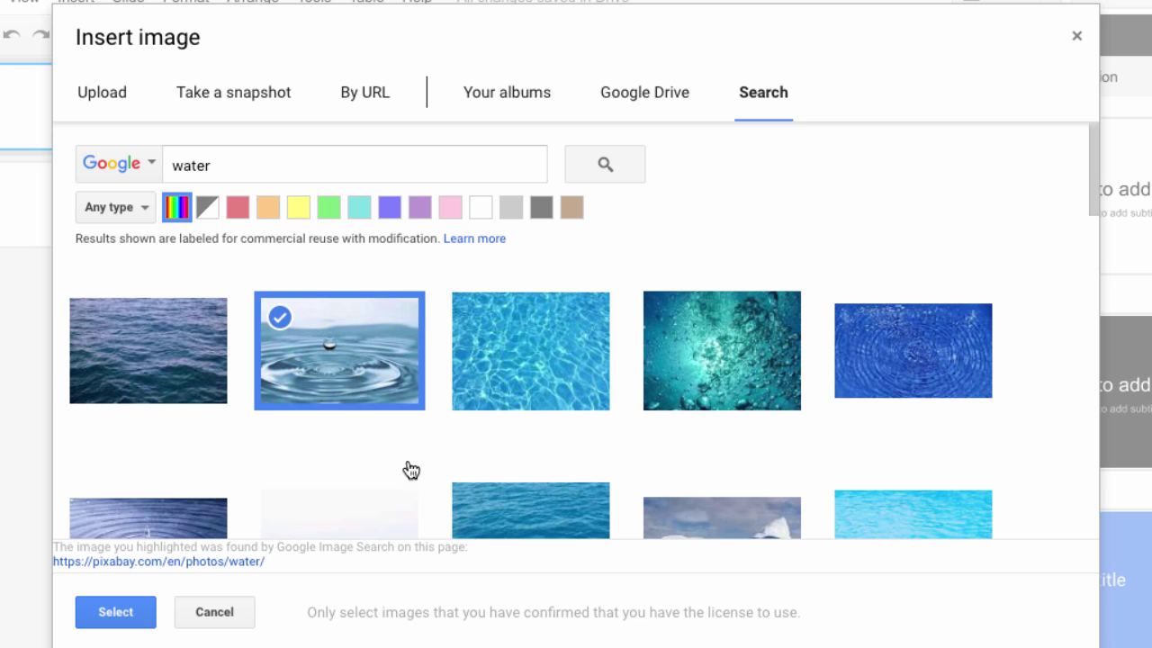
pyautogui.click(117, 614)
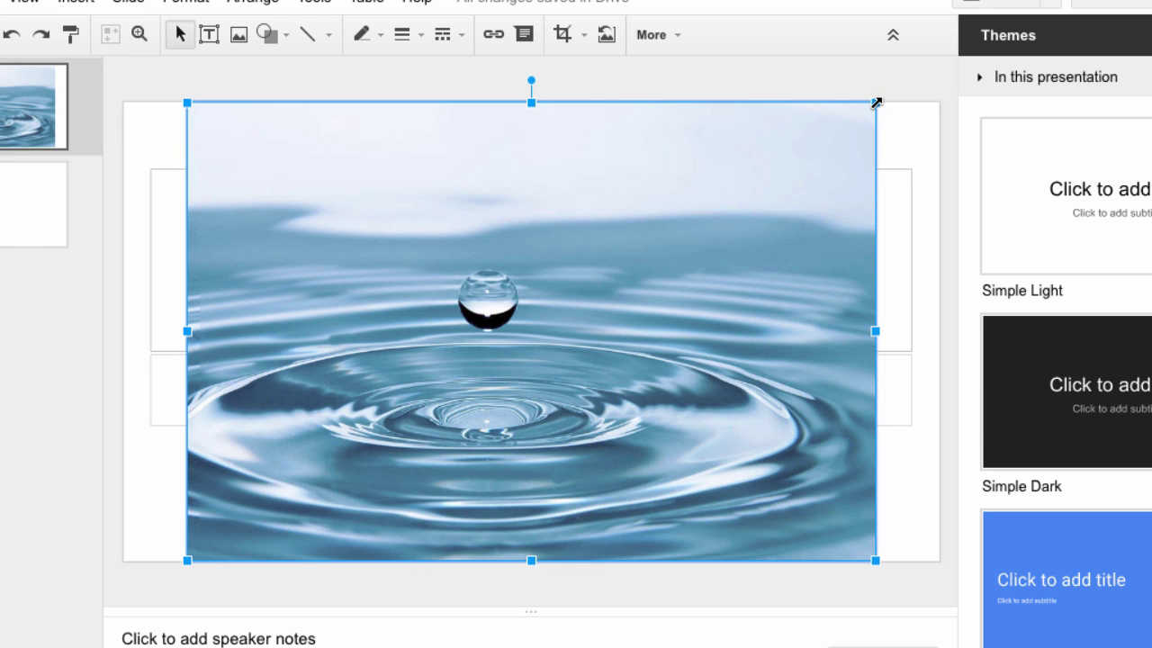
# Try shrinking and repositioning the water picture on the title slide, and delete it.
pyautogui.moveTo(876, 102); pyautogui.dragTo(689, 297)
pyautogui.moveTo(488, 348); pyautogui.dragTo(580, 269)
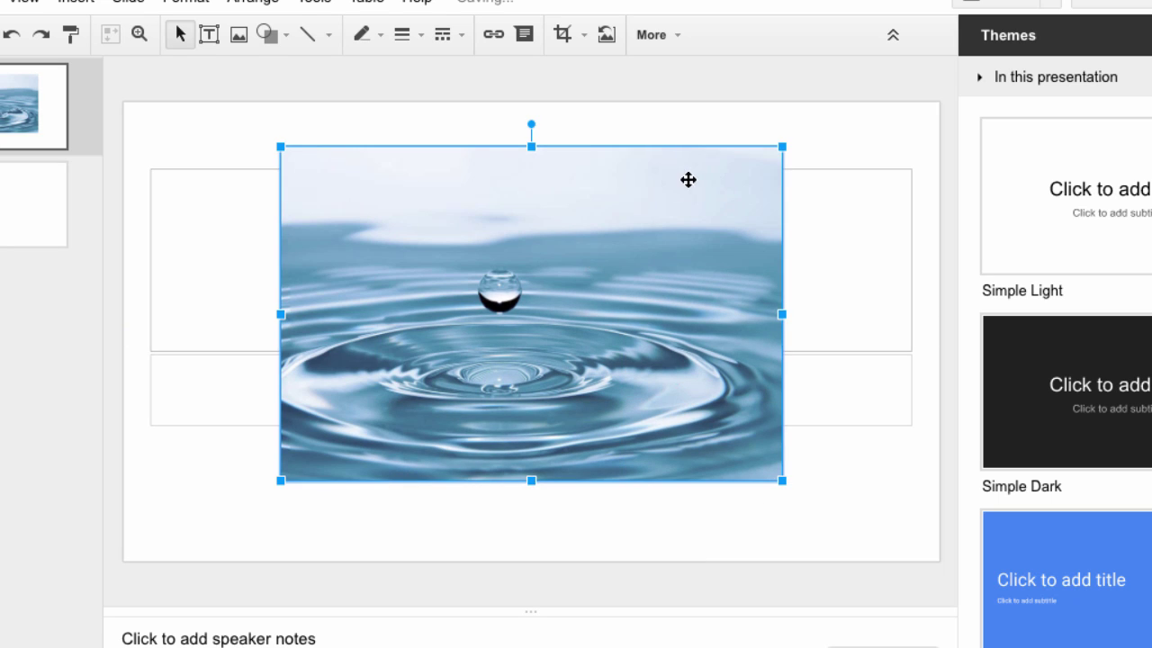
pyautogui.moveTo(783, 147); pyautogui.dragTo(701, 202)
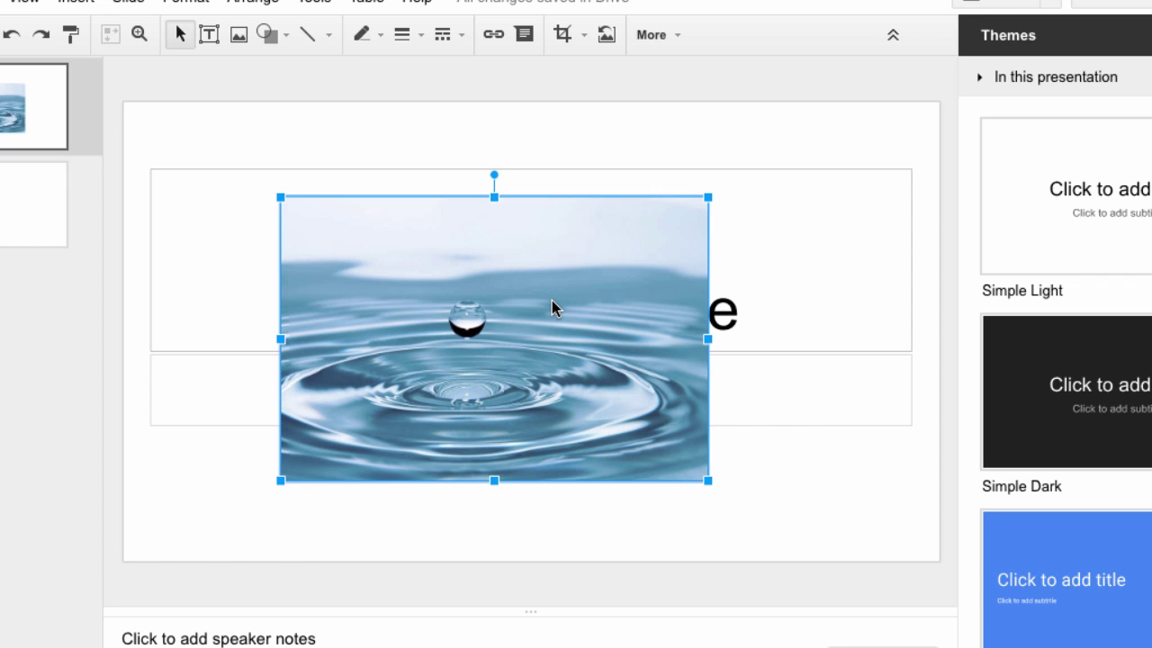
pyautogui.press('Delete')
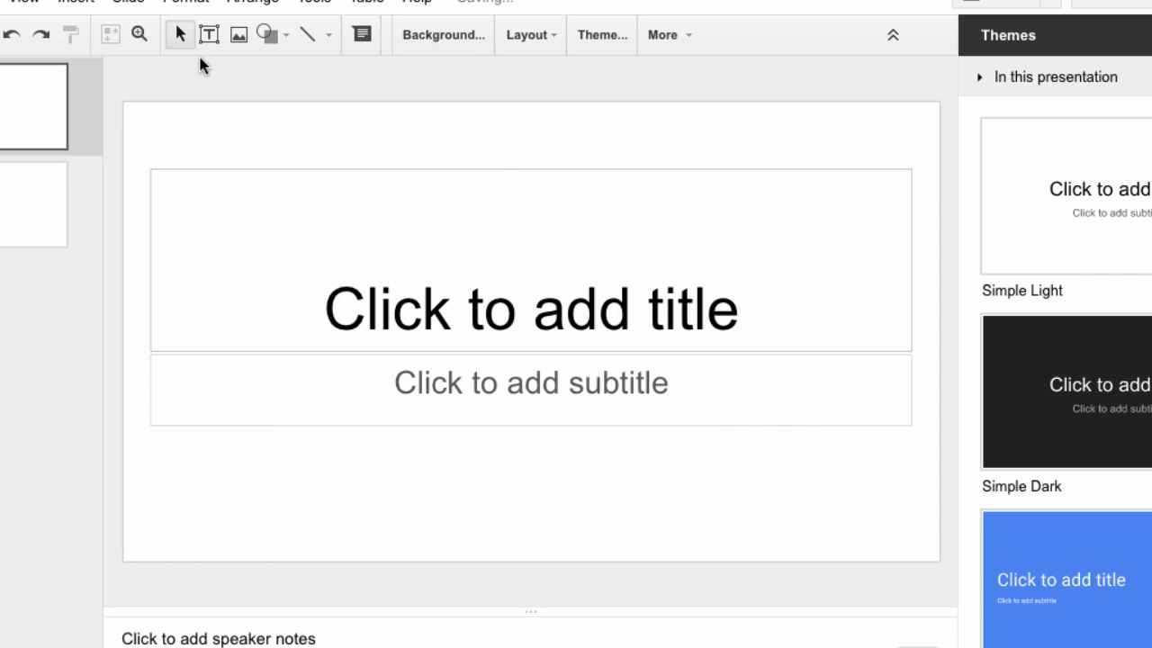
# Insert a pie chart on the title slide and enlarge it towards the slide's upper left.
pyautogui.click(88, 5)
pyautogui.moveTo(93, 125)
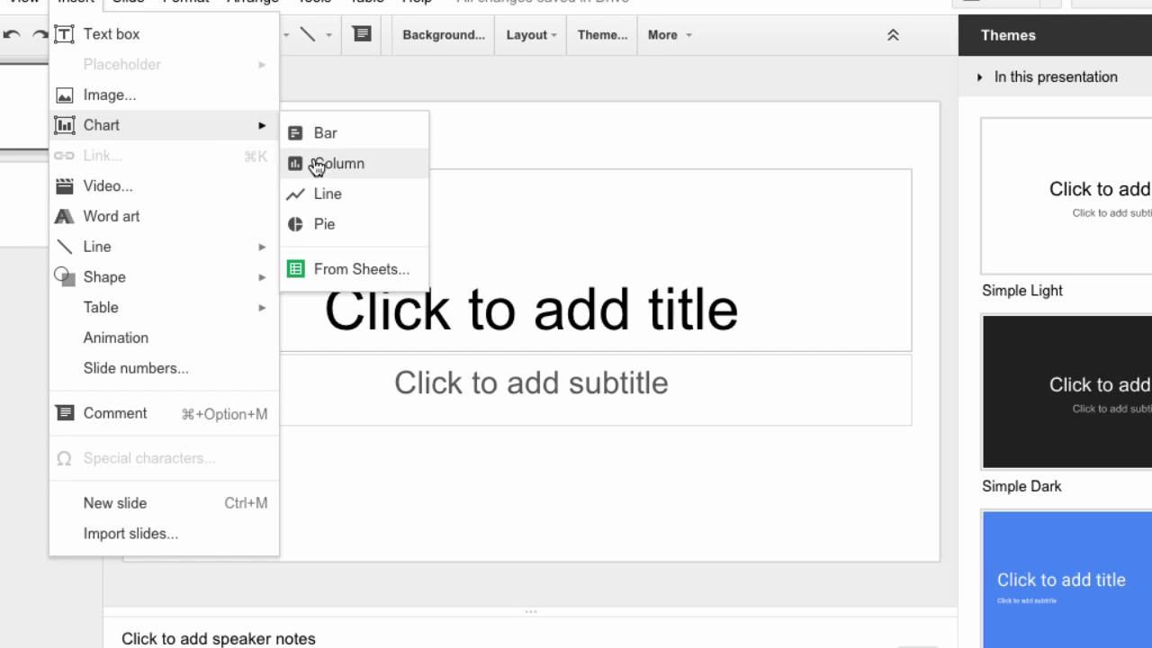
pyautogui.moveTo(249, 136)
pyautogui.click(360, 224)
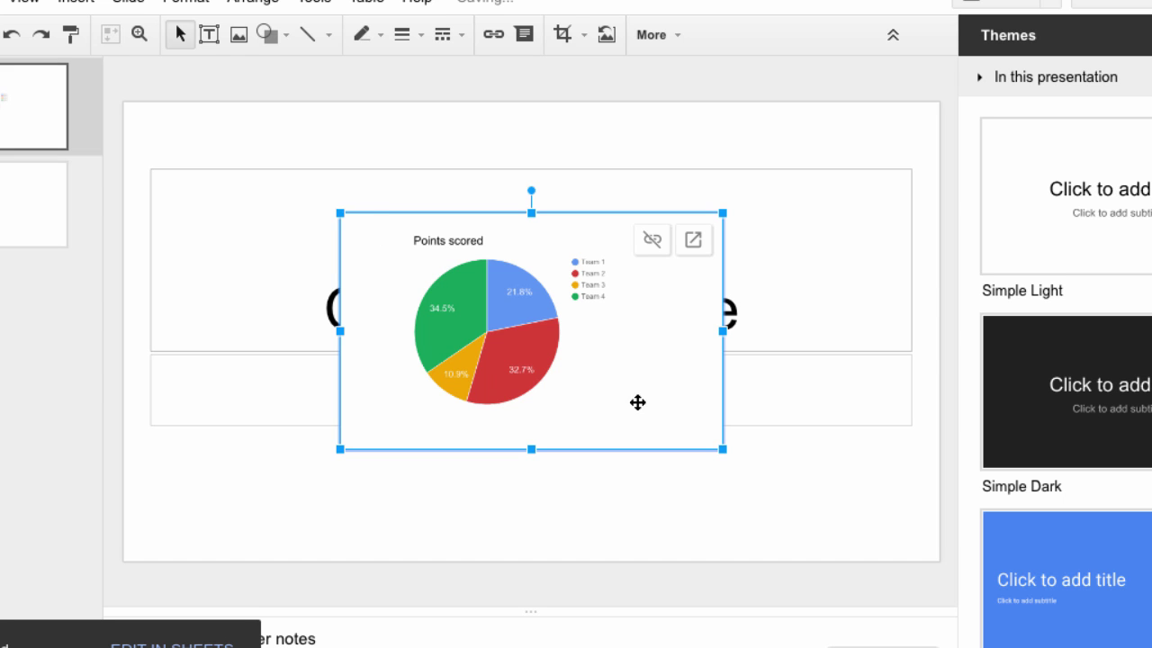
pyautogui.moveTo(341, 213); pyautogui.dragTo(251, 149)
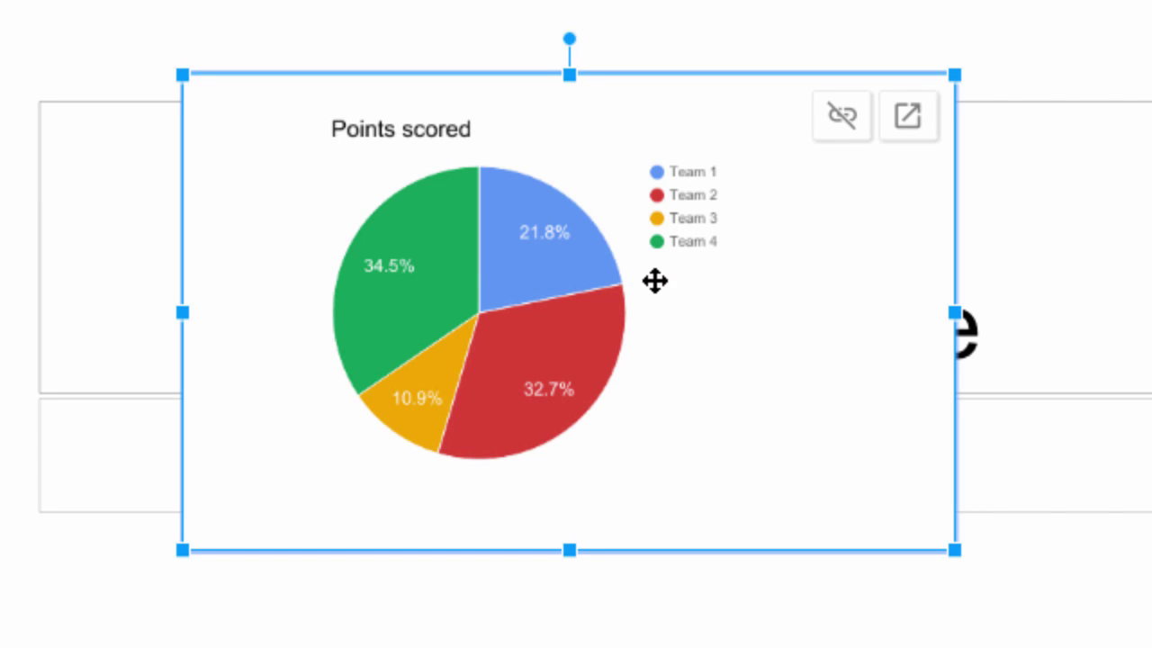
# Open the pie chart's source spreadsheet in Google Sheets and move the chart up beside the team data.
pyautogui.click(909, 117)
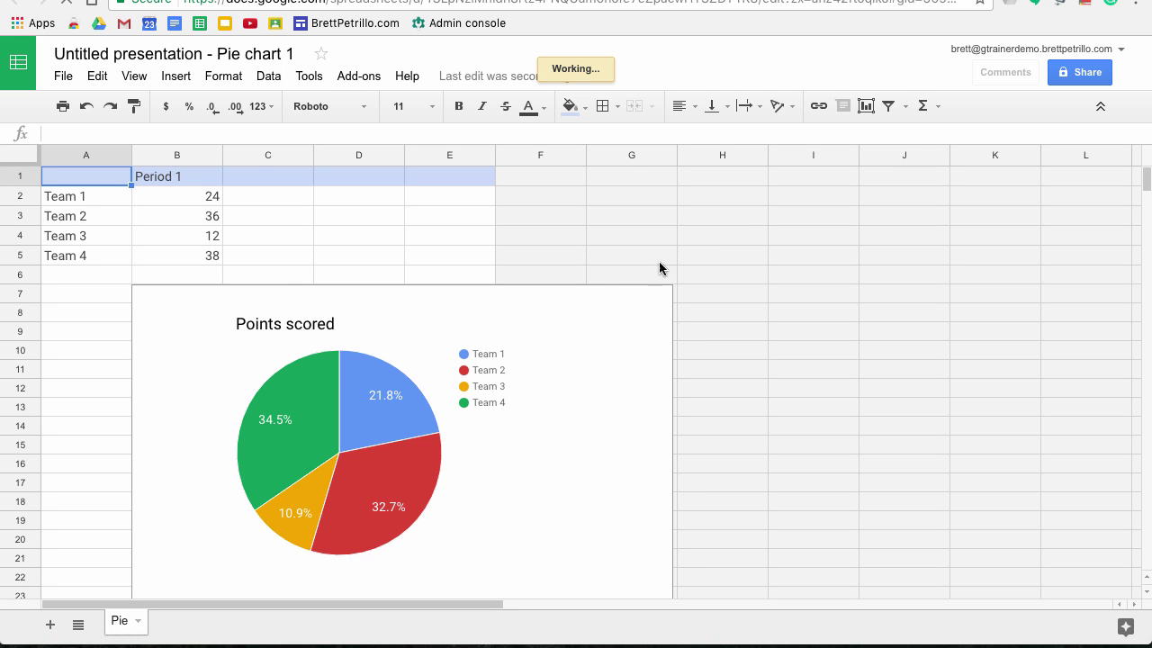
pyautogui.click(590, 334)
pyautogui.moveTo(593, 330); pyautogui.dragTo(857, 239)
pyautogui.moveTo(937, 210); pyautogui.dragTo(940, 214)
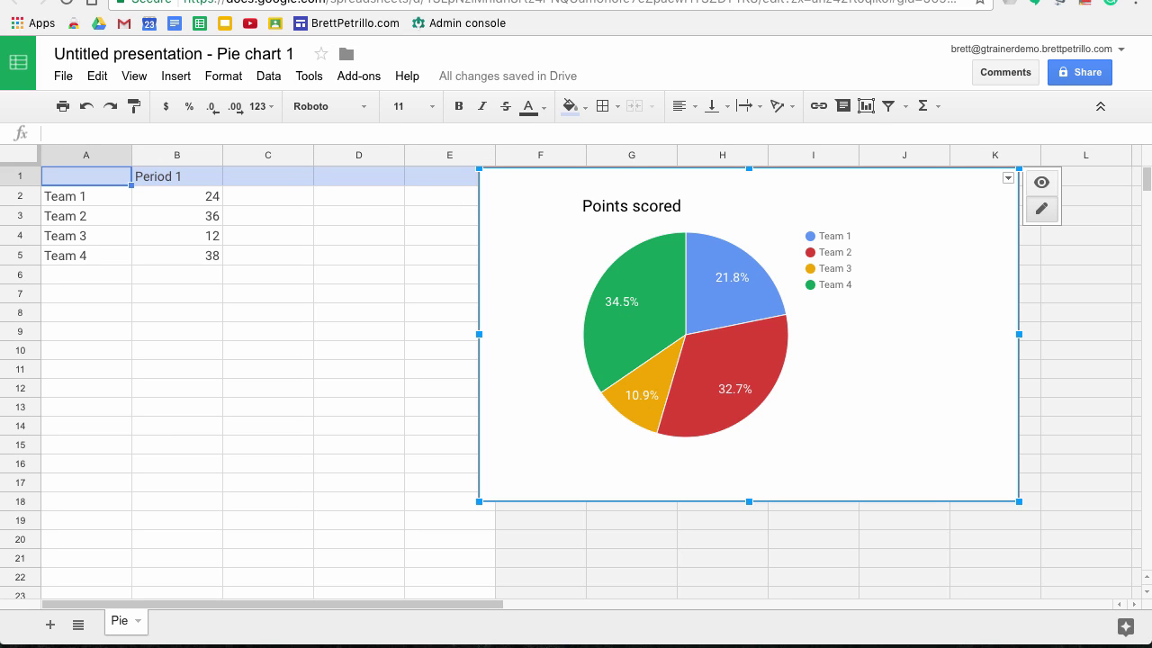
# Switch back to the presentation in Google Slides and delete the pie chart from the title slide.
pyautogui.click(279, 1)
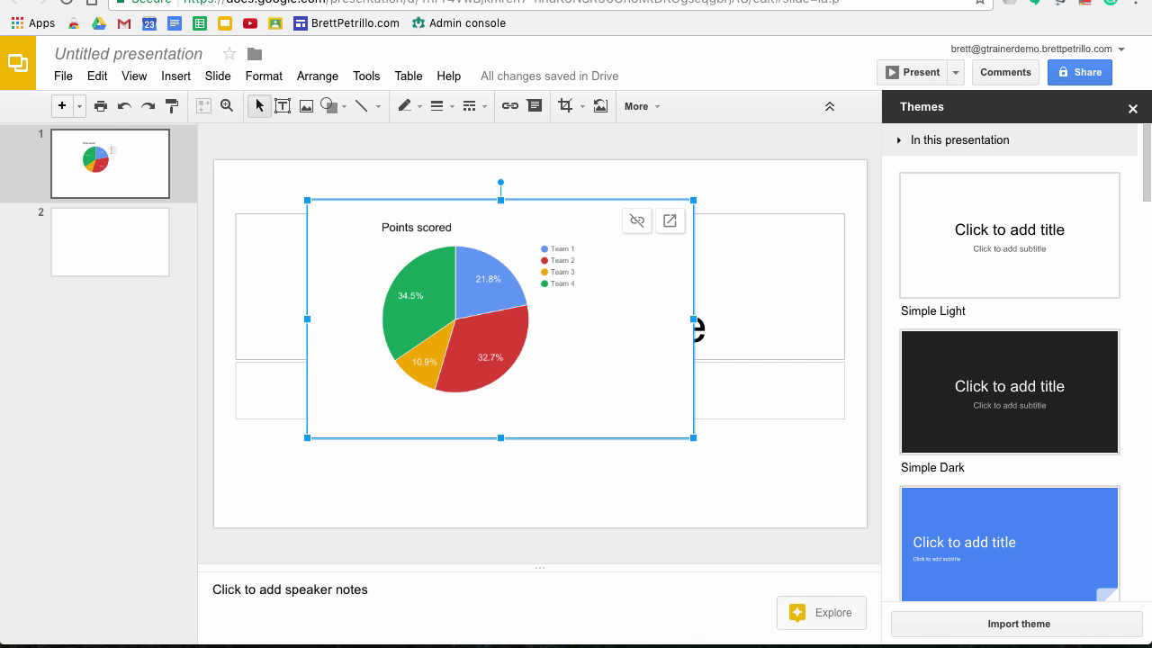
pyautogui.press('Delete')
# Start inserting a video and view the YouTube search, By URL and Google Drive sources.
pyautogui.click(177, 78)
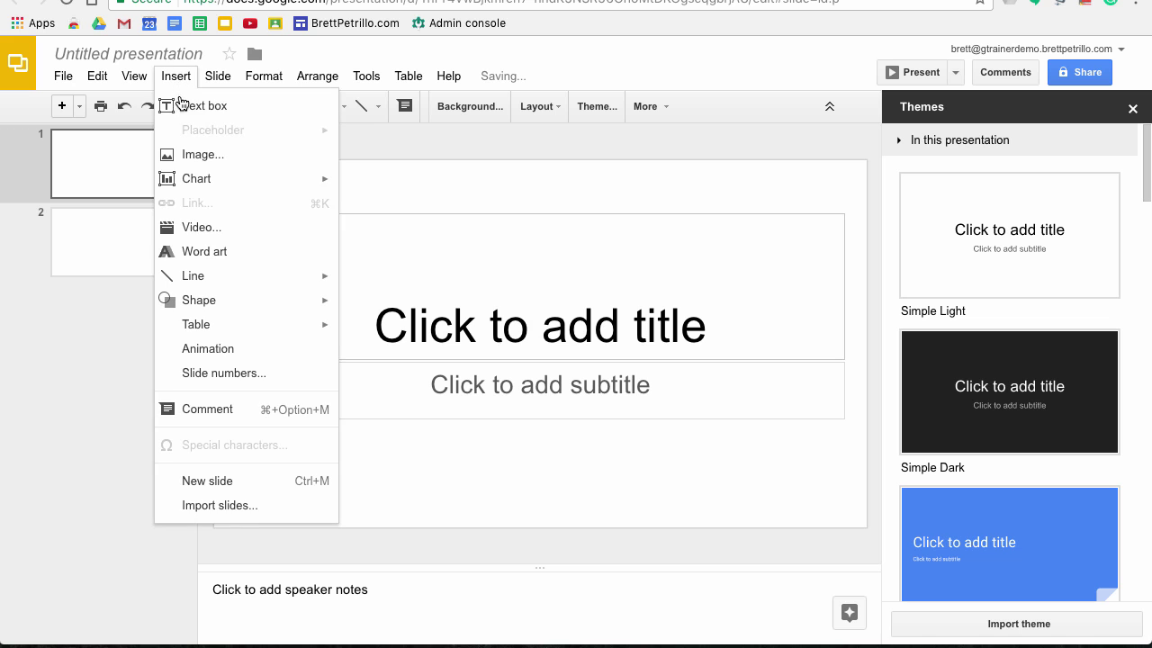
pyautogui.moveTo(191, 183)
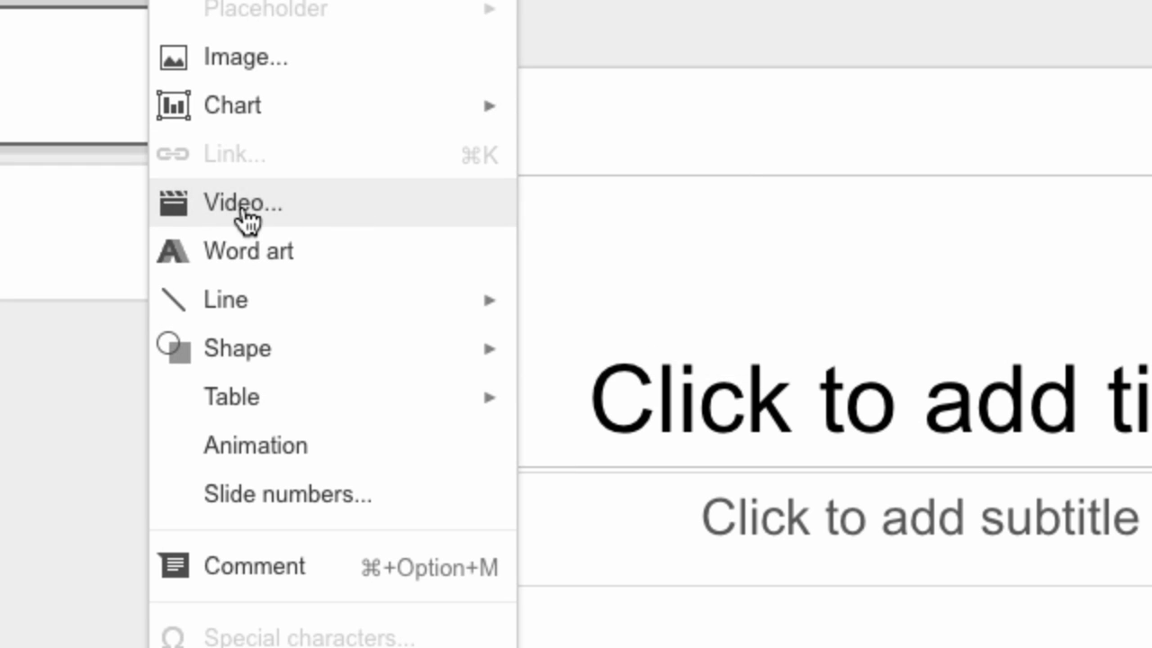
pyautogui.click(284, 205)
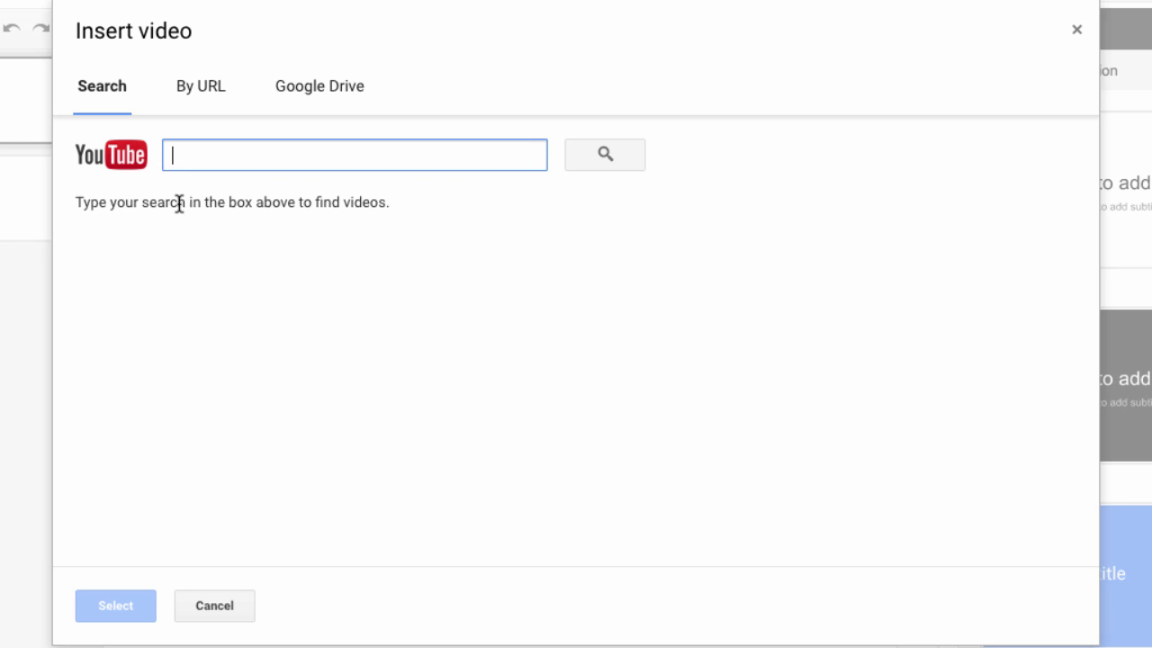
pyautogui.click(203, 96)
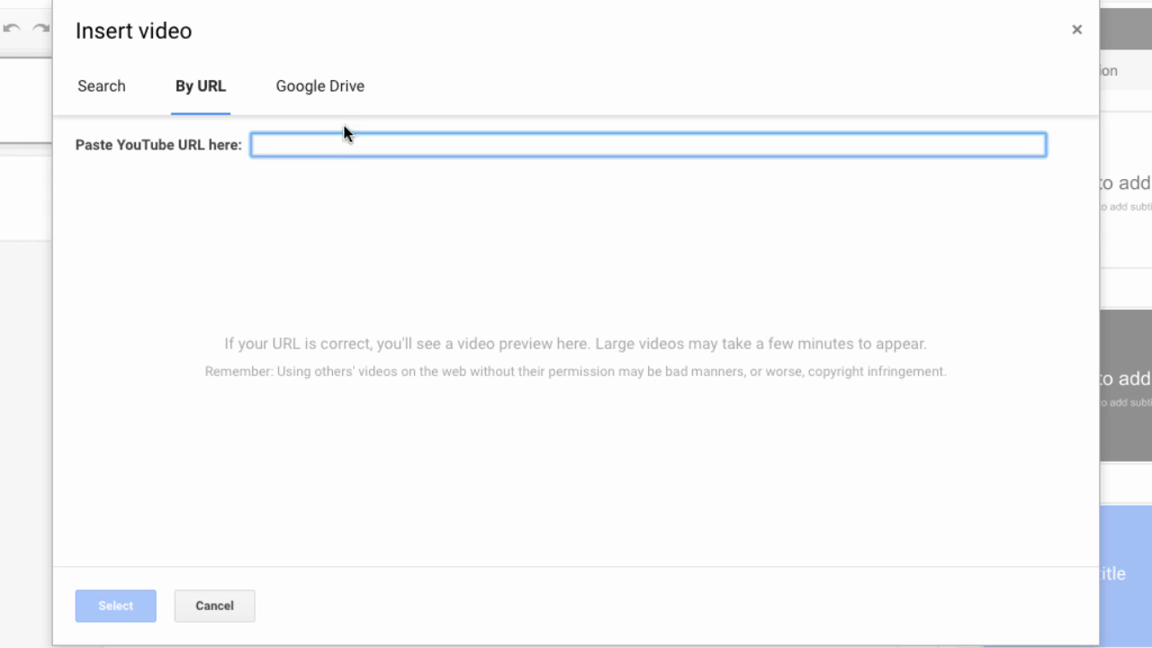
pyautogui.click(310, 87)
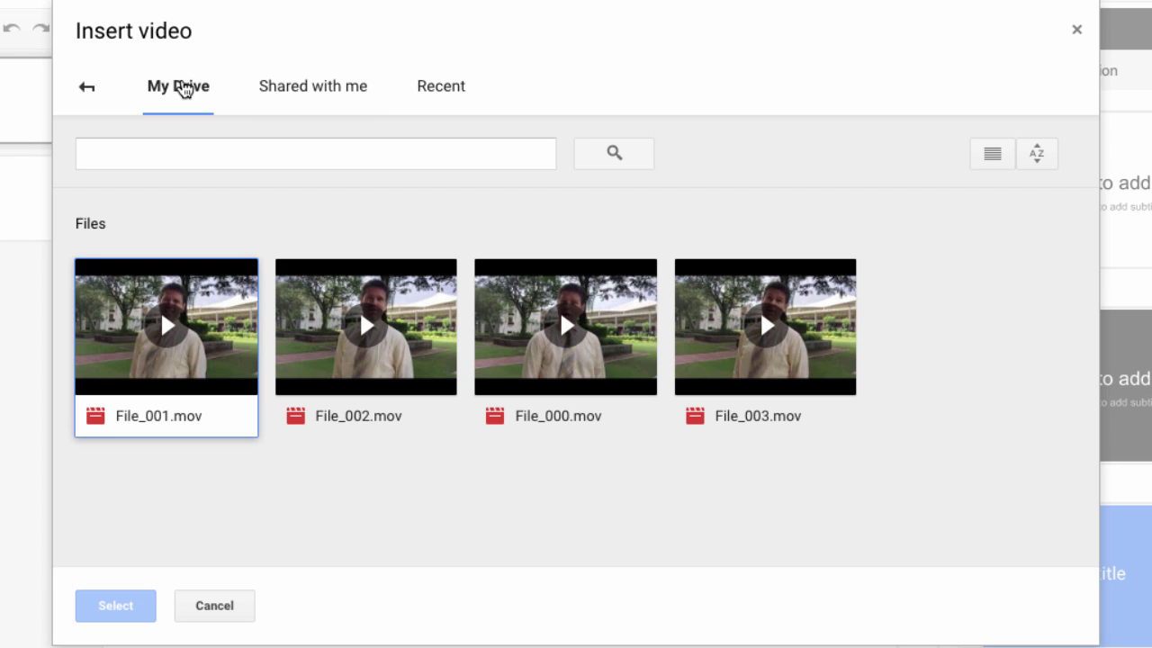
pyautogui.click(86, 89)
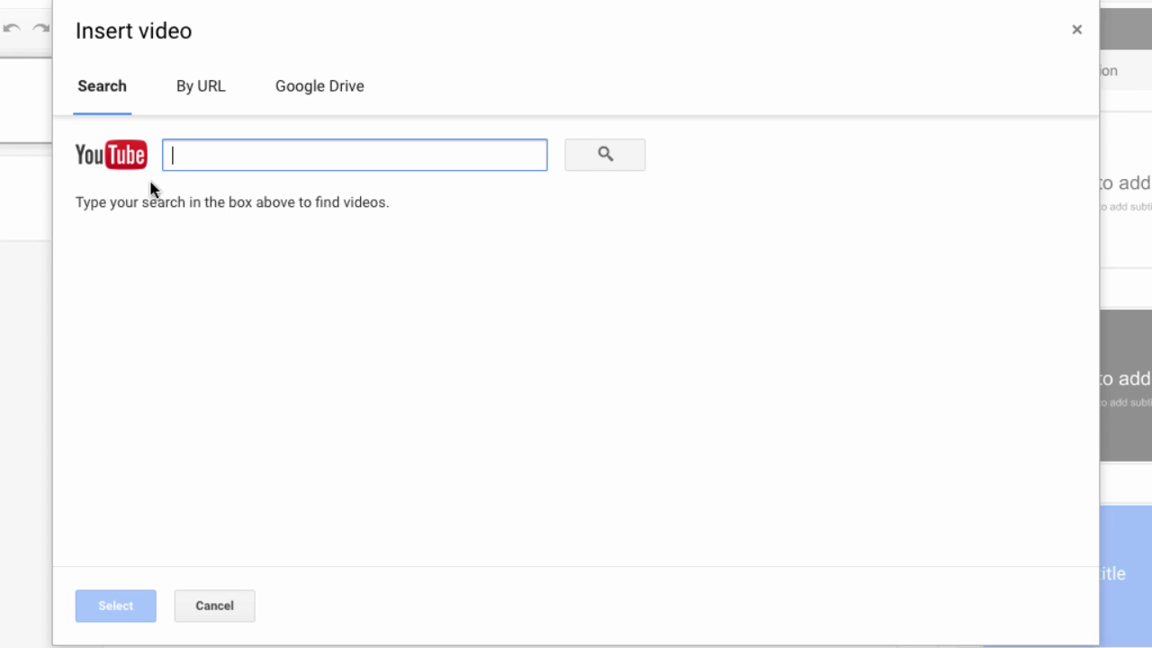
# Search YouTube for the video creator's name and insert "Google Certified Educator Prep: Session 5" on the title slide.
pyautogui.write('Brett')
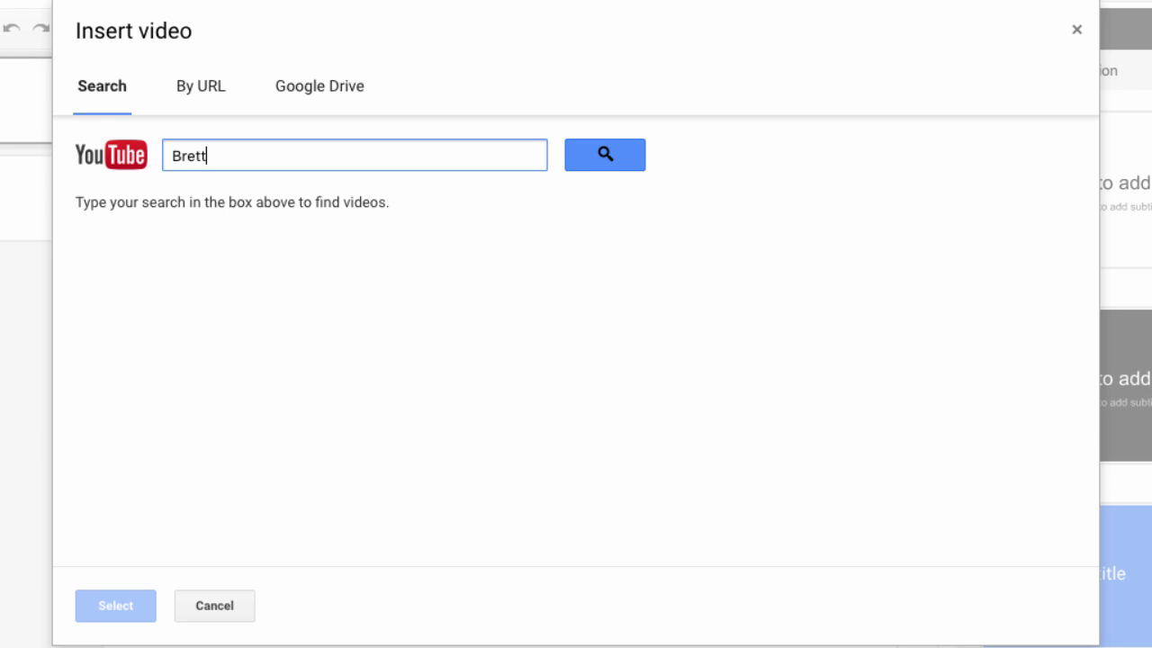
pyautogui.write(' petrillo')
pyautogui.press('Return')
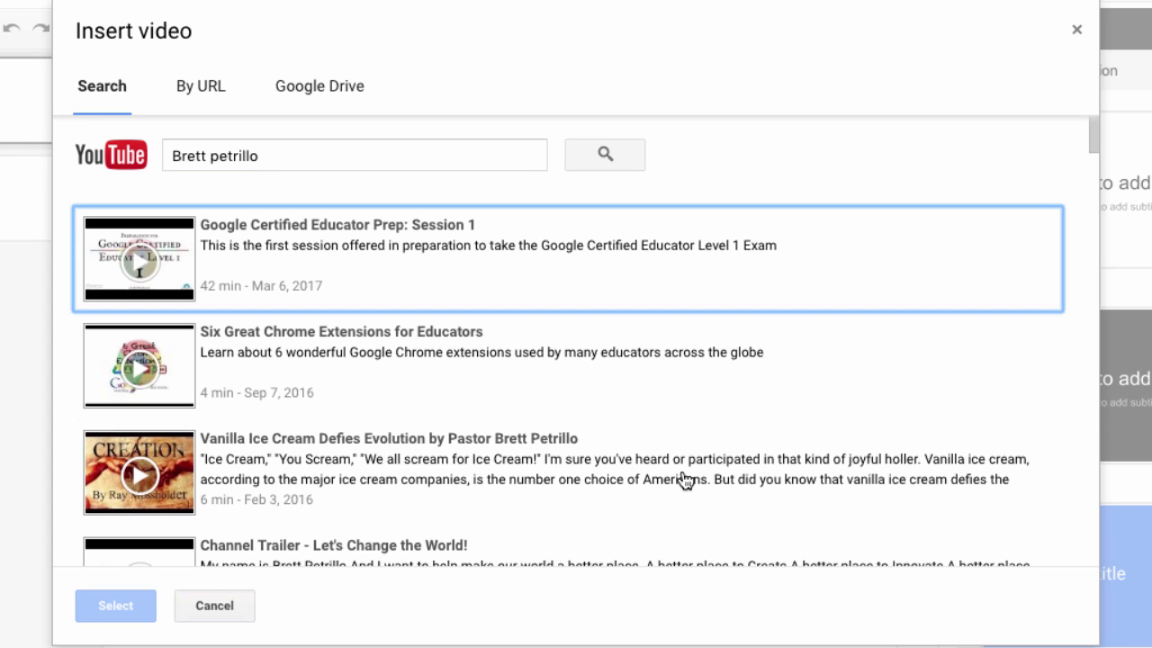
pyautogui.scroll(-10, 504, 531)
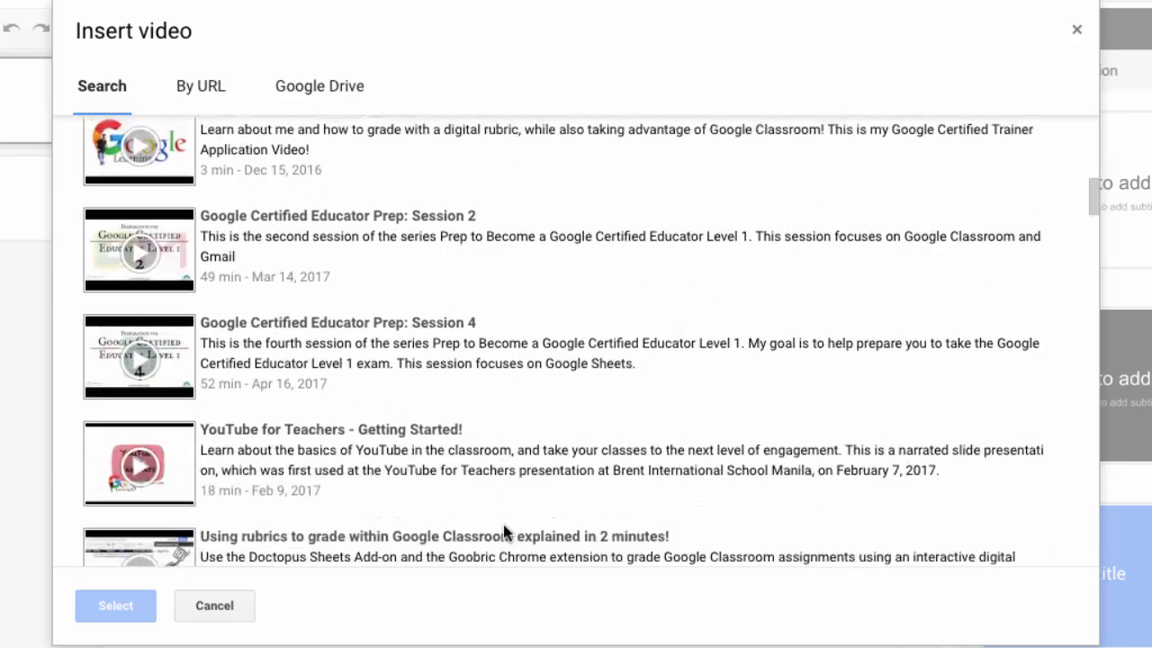
pyautogui.scroll(3, 504, 531)
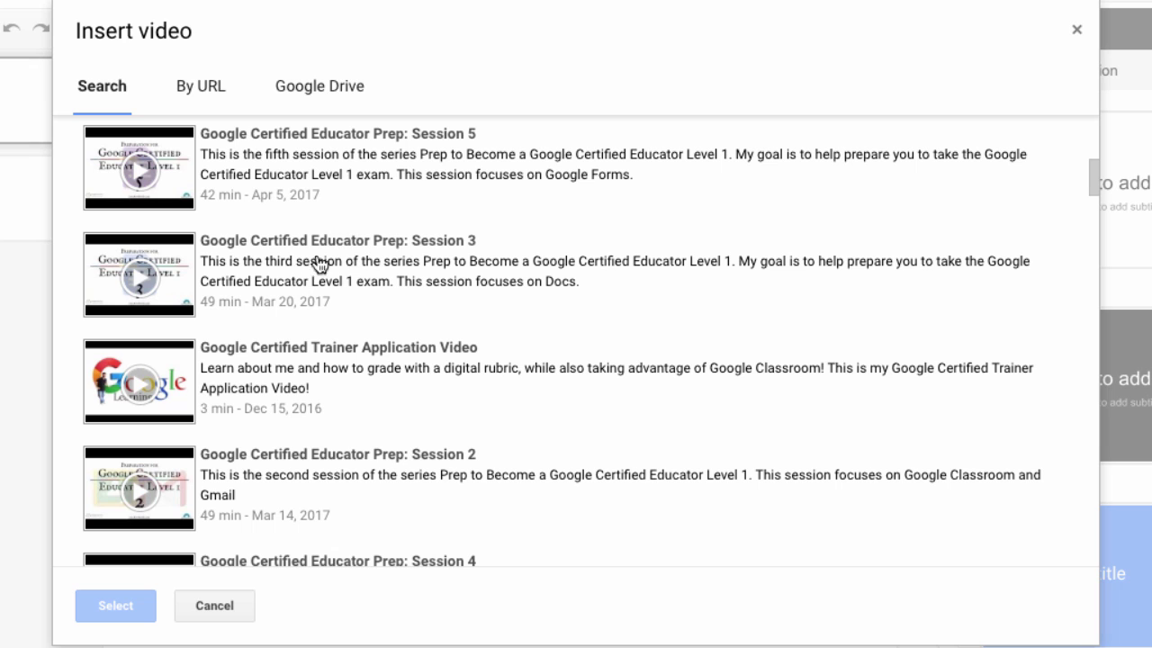
pyautogui.click(327, 173)
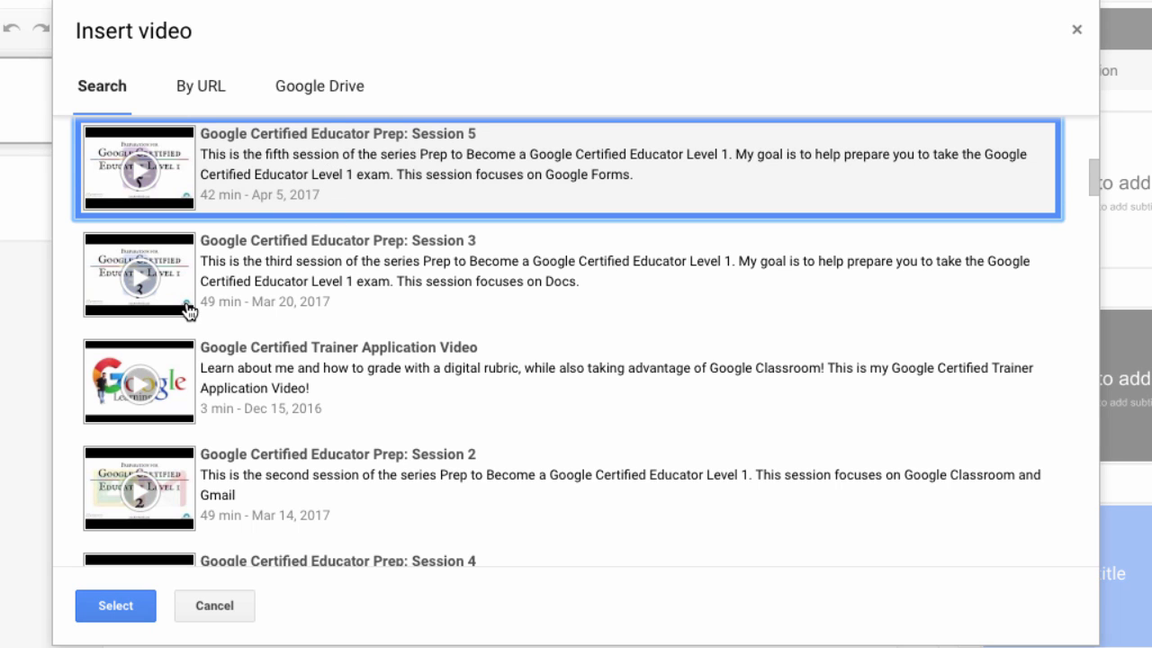
pyautogui.scroll(1, 188, 311)
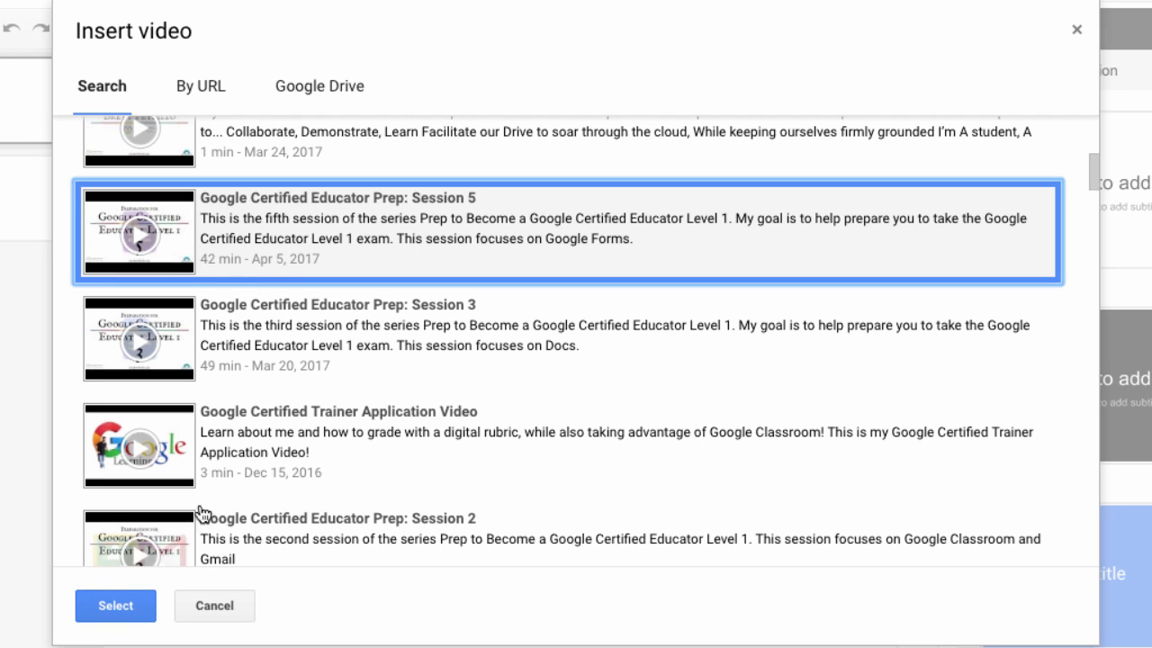
pyautogui.click(117, 605)
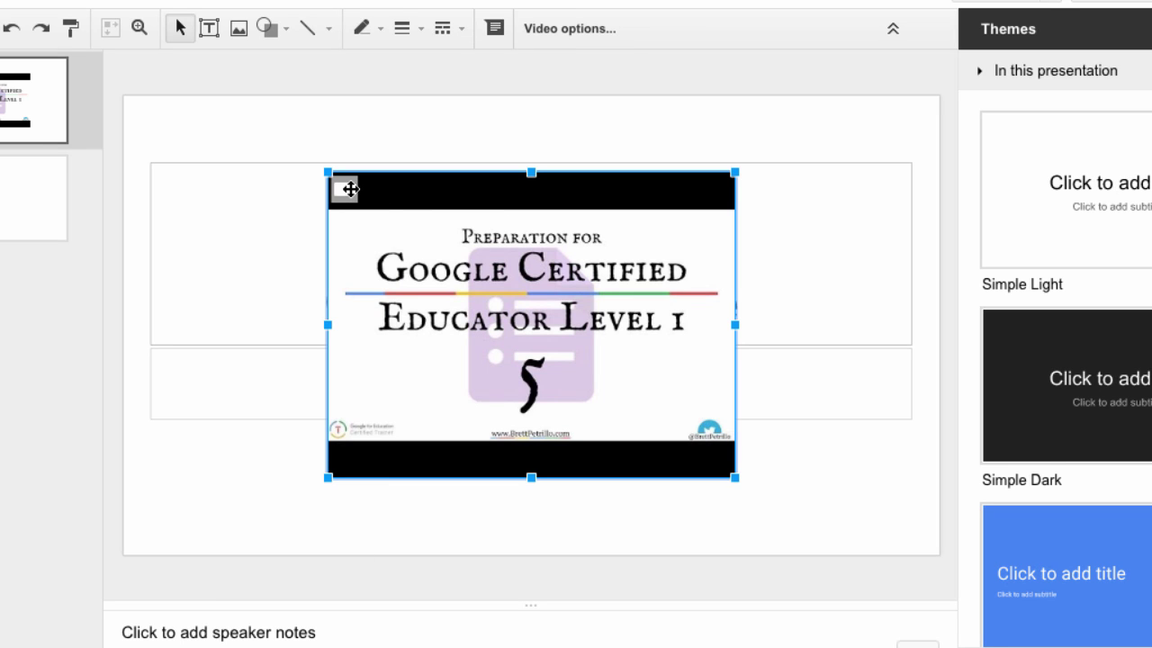
# Enlarge the inserted video on the title slide so it covers most of the slide's height.
pyautogui.moveTo(327, 173); pyautogui.dragTo(241, 135)
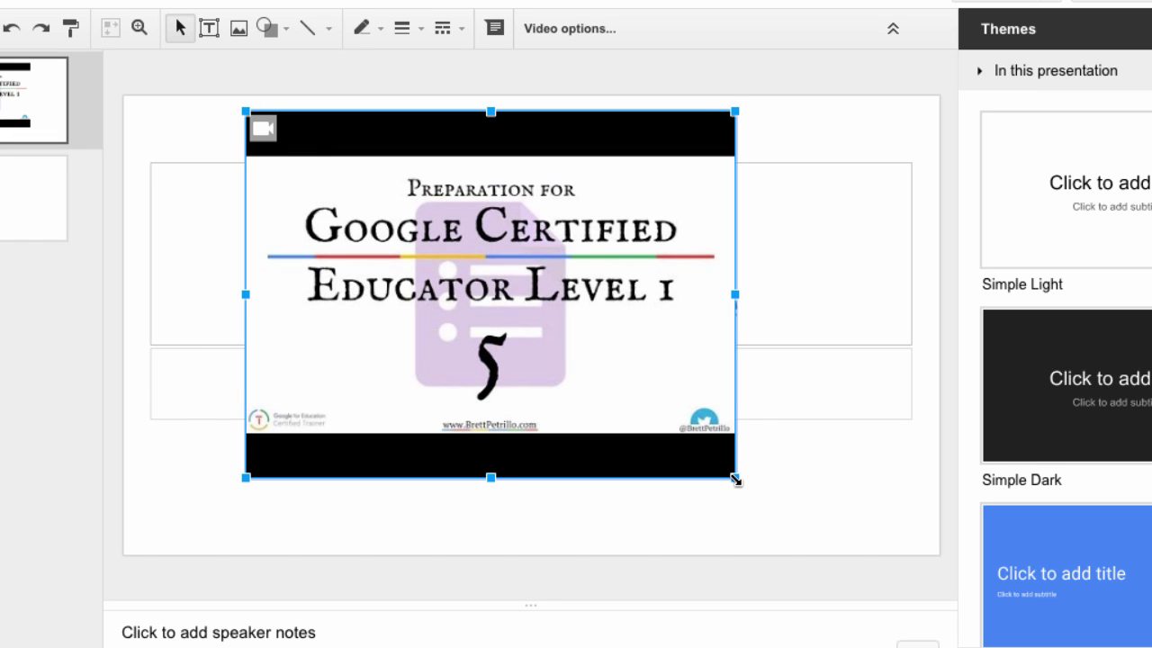
pyautogui.moveTo(735, 479); pyautogui.dragTo(822, 558)
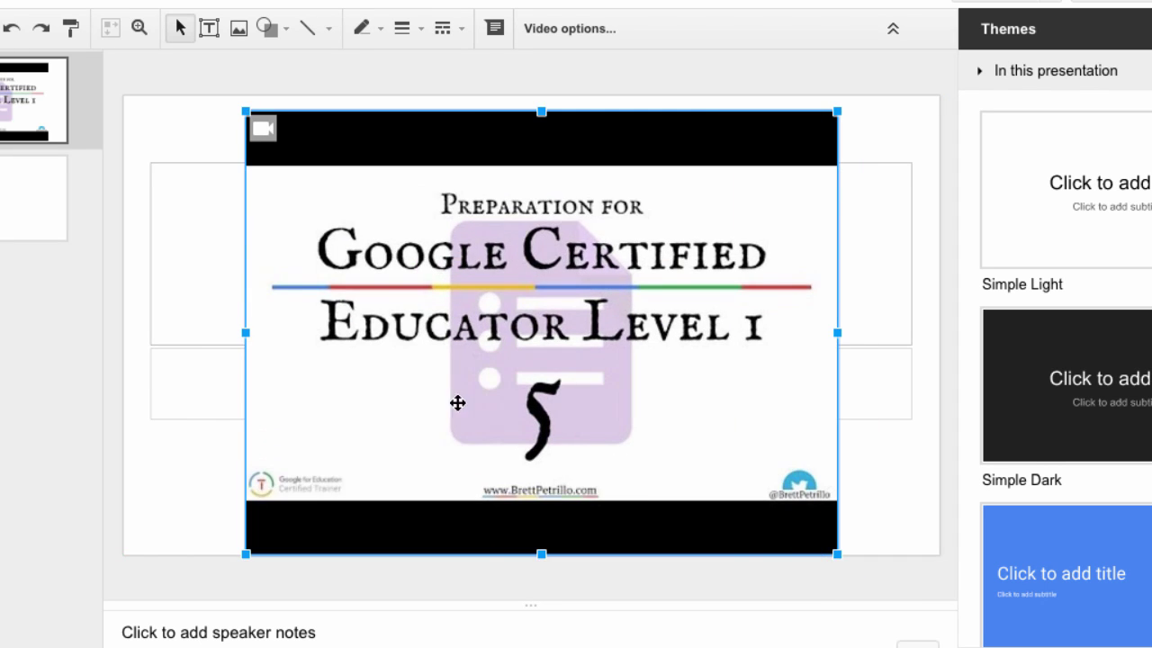
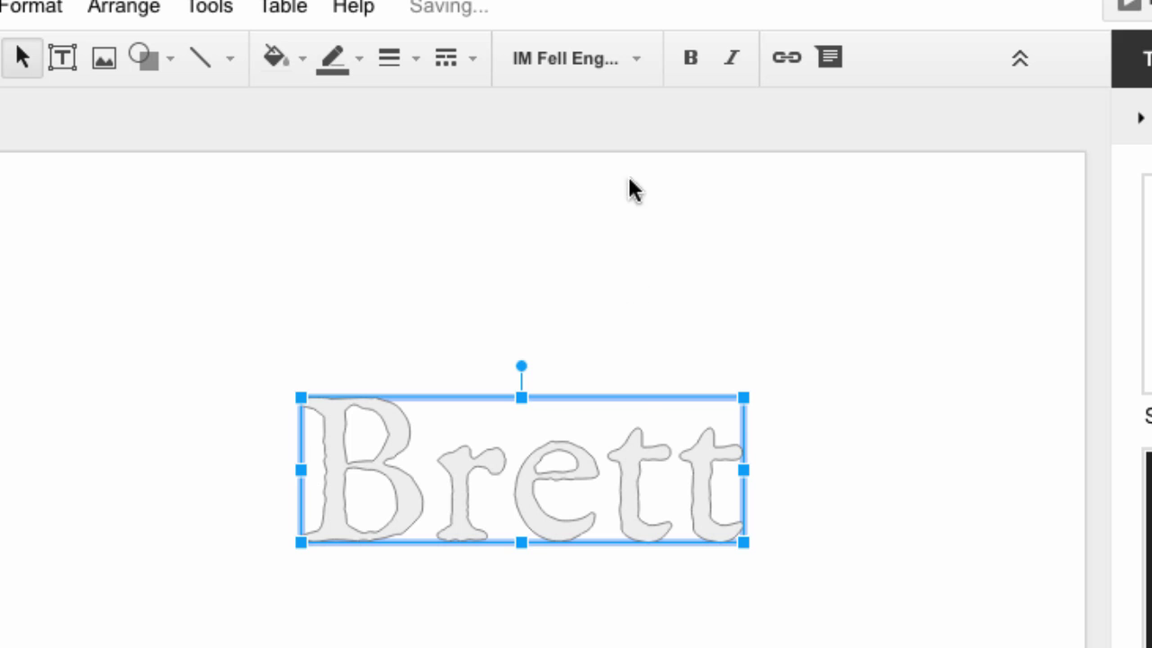
# Change the word art's font to Comic Sans and fill it with solid blue.
pyautogui.click(627, 64)
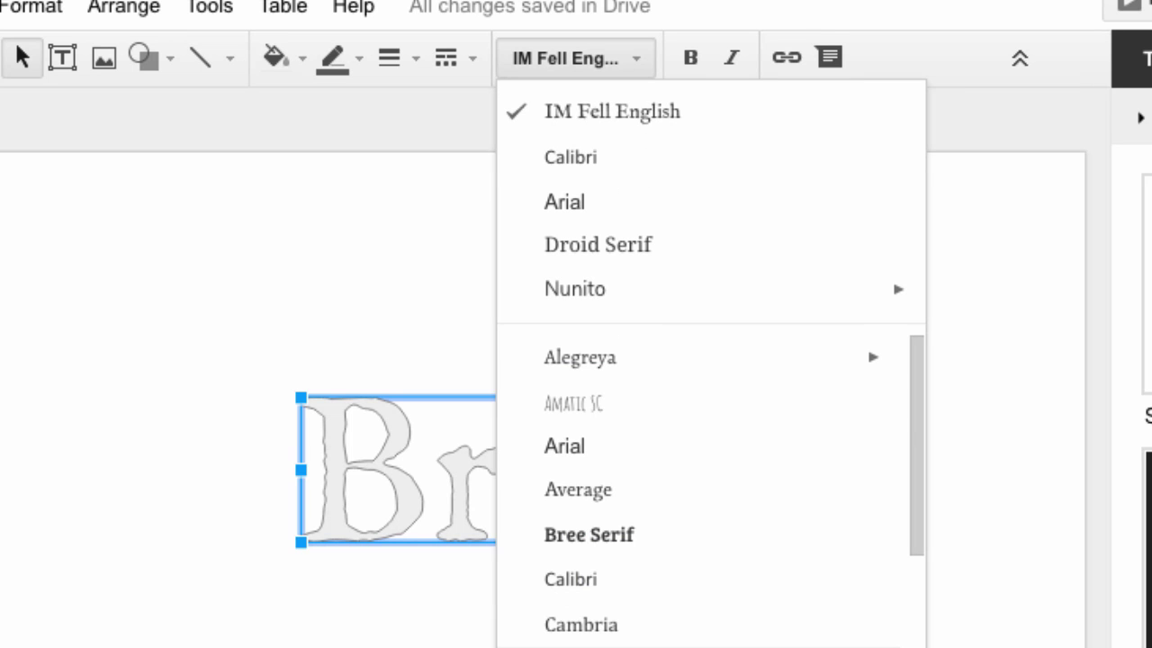
pyautogui.click(605, 647)
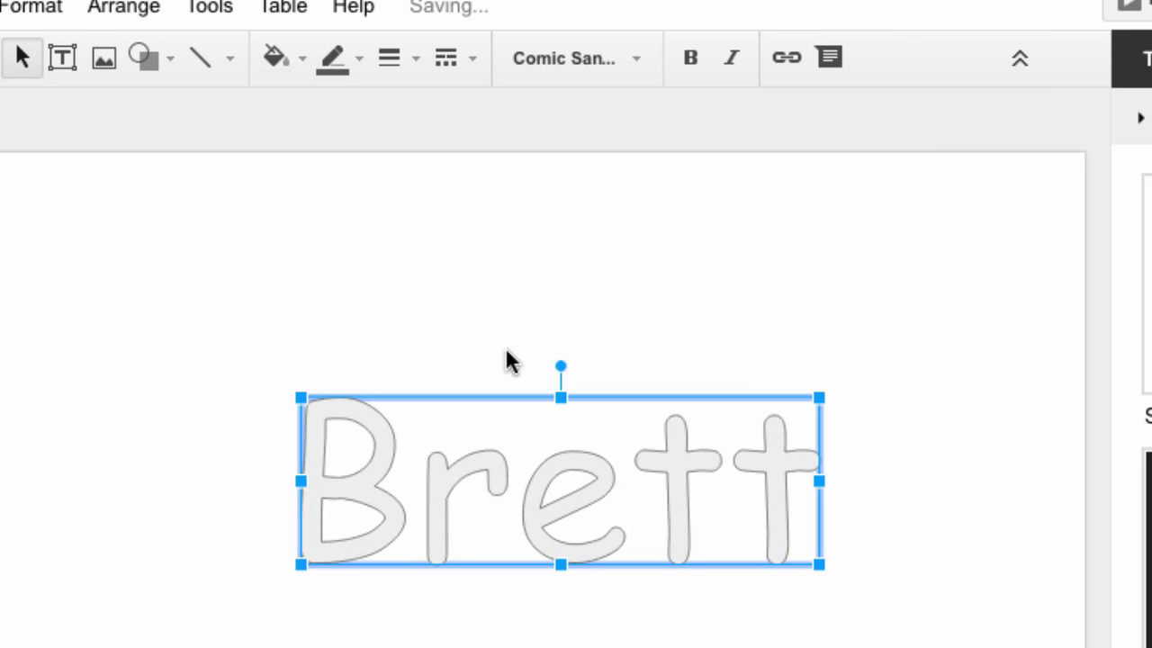
pyautogui.click(272, 60)
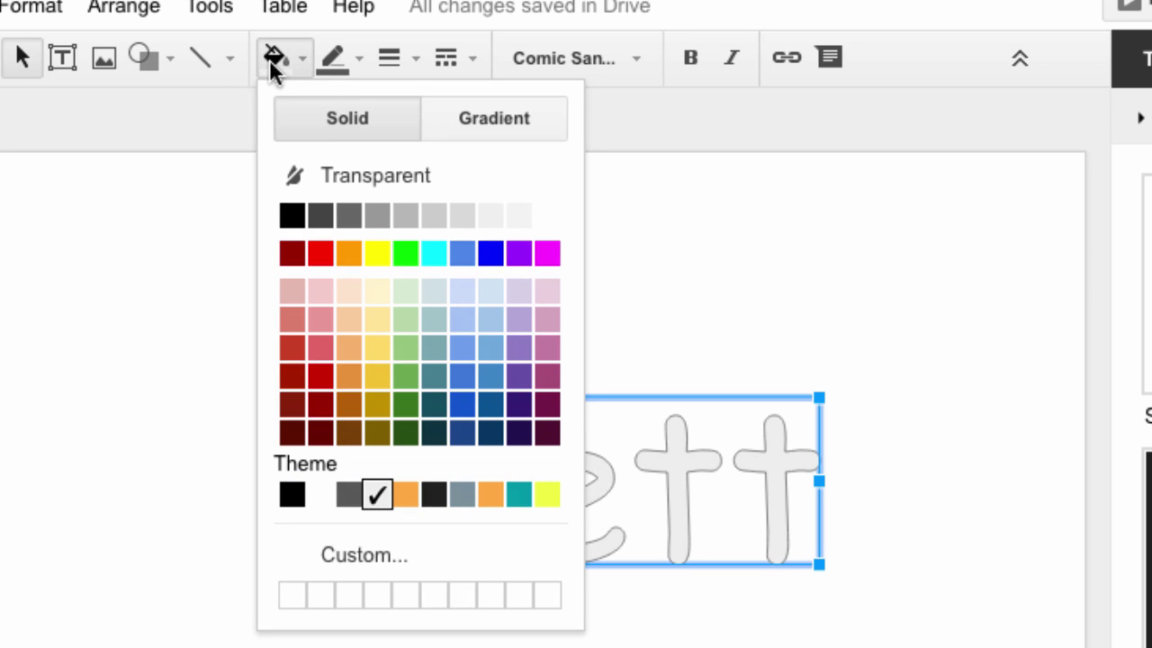
pyautogui.click(490, 253)
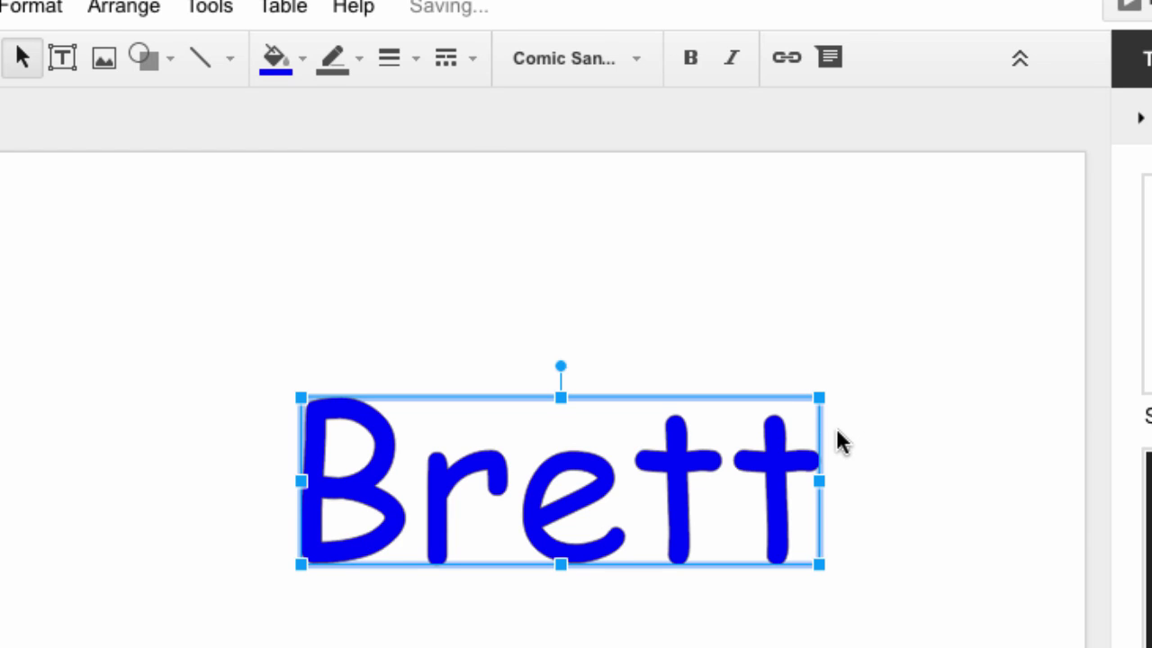
# Rotate the blue word art clockwise and turn it back toward level.
pyautogui.moveTo(560, 367); pyautogui.dragTo(629, 388)
pyautogui.moveTo(773, 636); pyautogui.dragTo(851, 647)
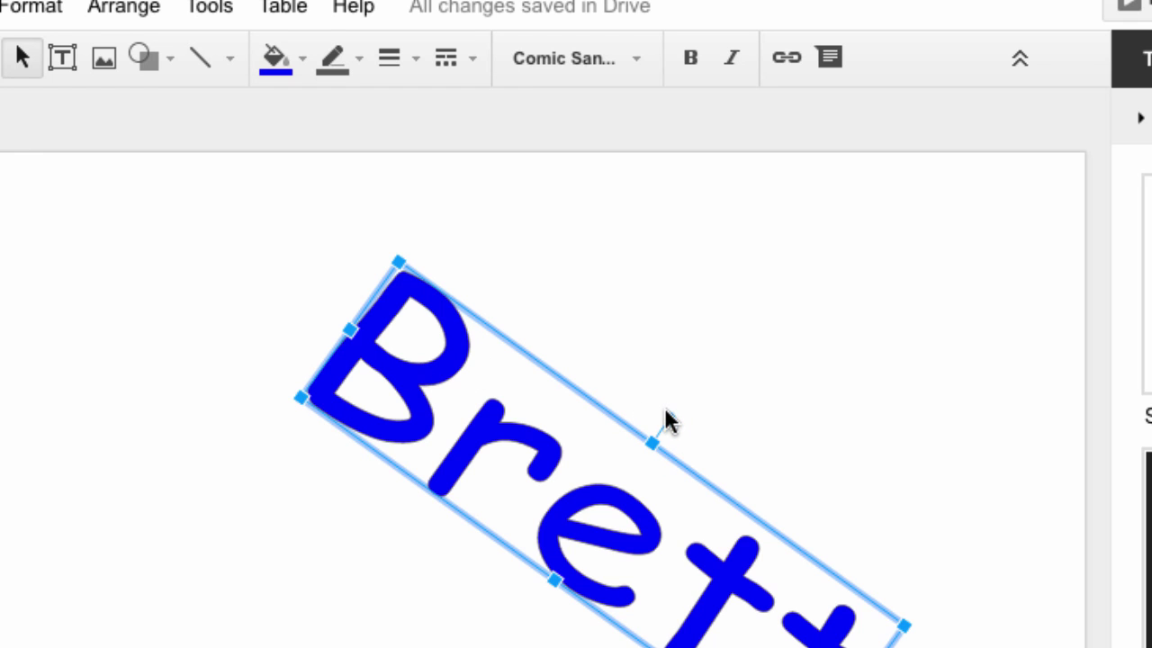
pyautogui.moveTo(668, 418); pyautogui.dragTo(554, 318)
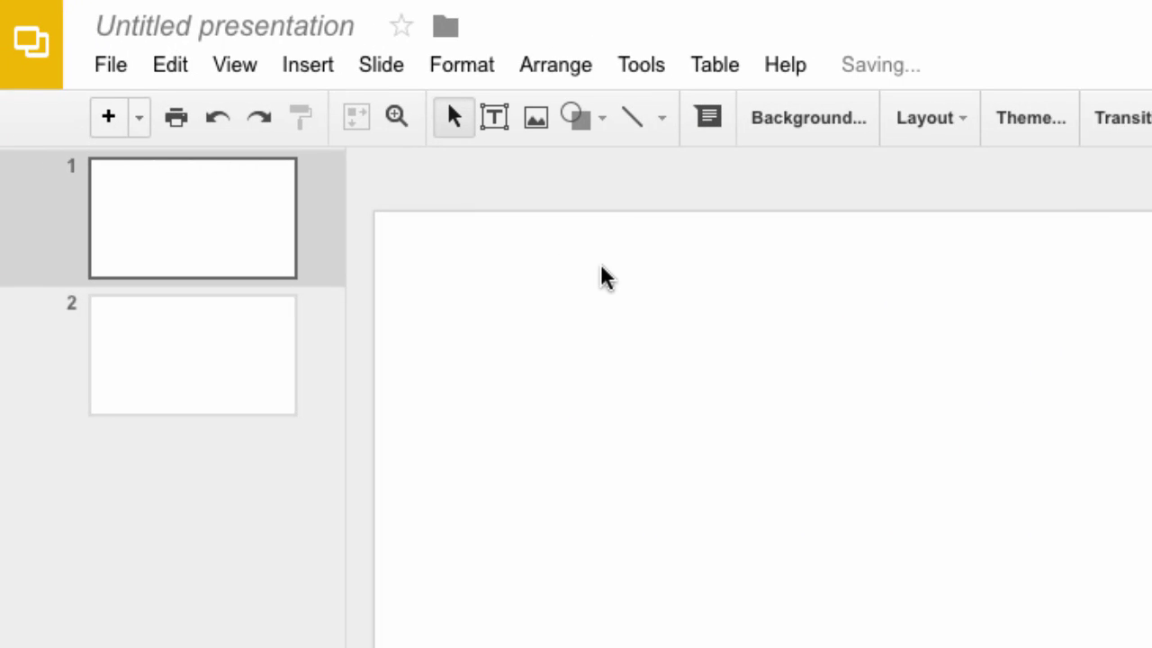
# Insert a right-pointing block arrow from the Arrows shapes near the middle of the blank first slide.
pyautogui.click(310, 70)
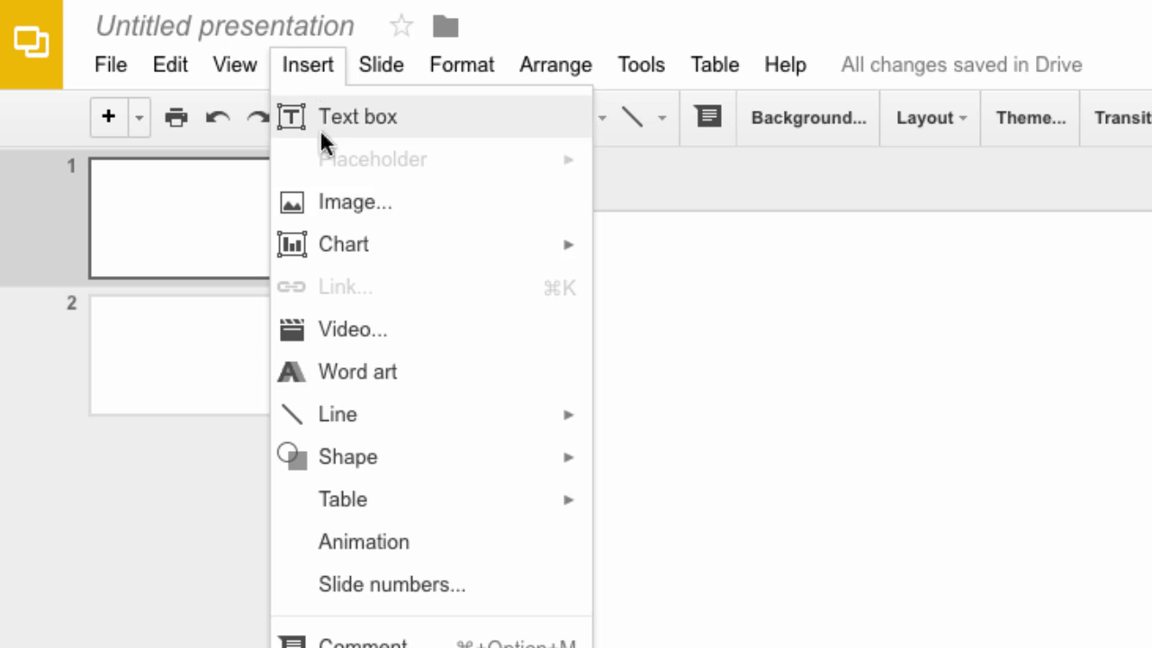
pyautogui.moveTo(368, 372)
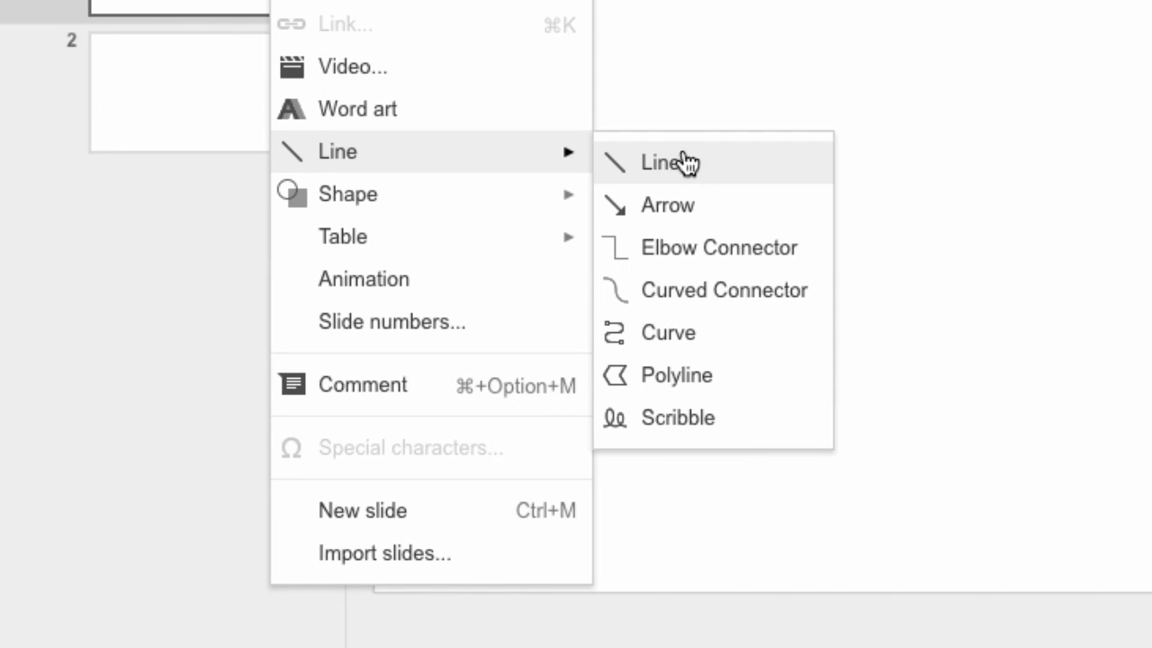
pyautogui.moveTo(495, 200)
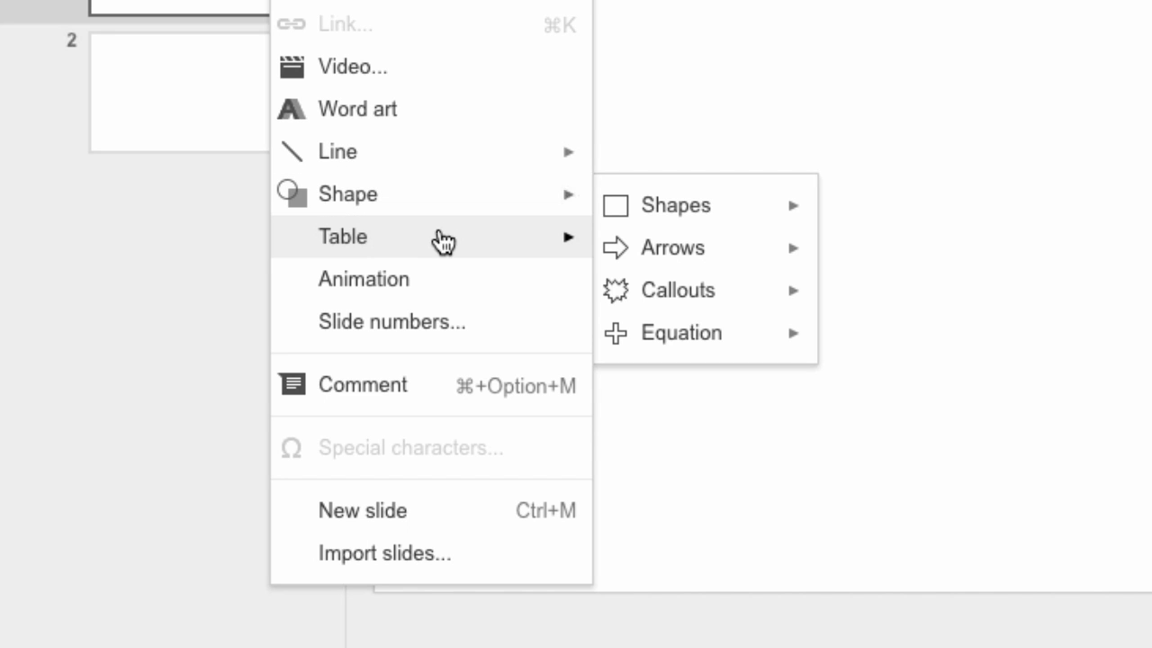
pyautogui.moveTo(437, 239)
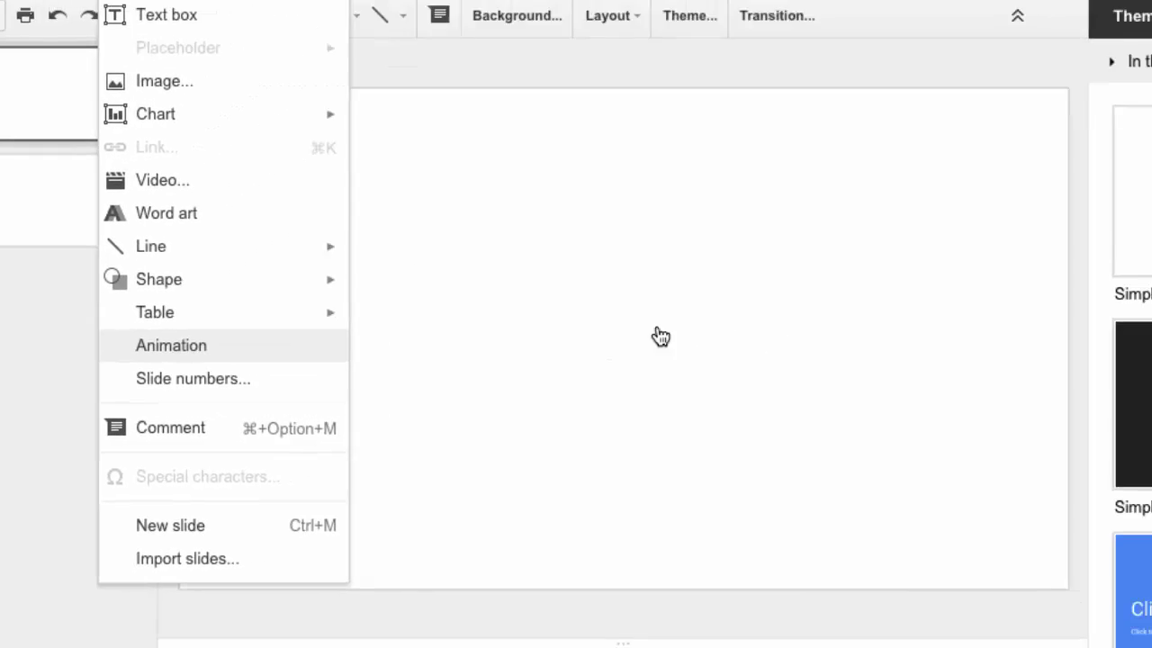
pyautogui.moveTo(348, 291)
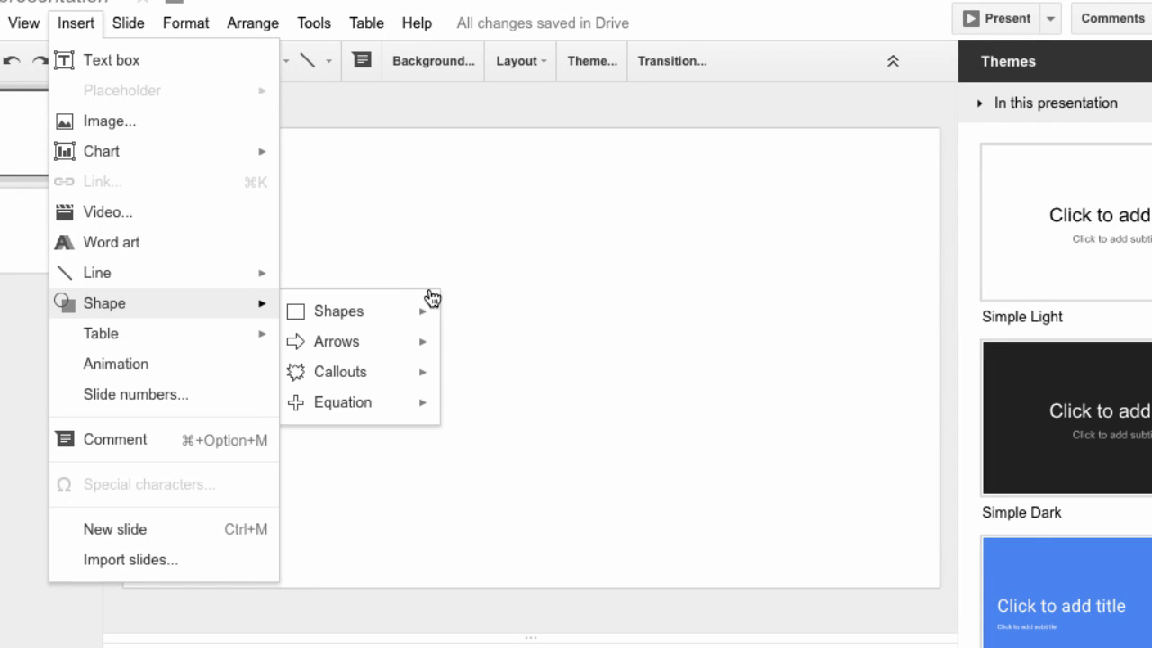
pyautogui.moveTo(351, 342)
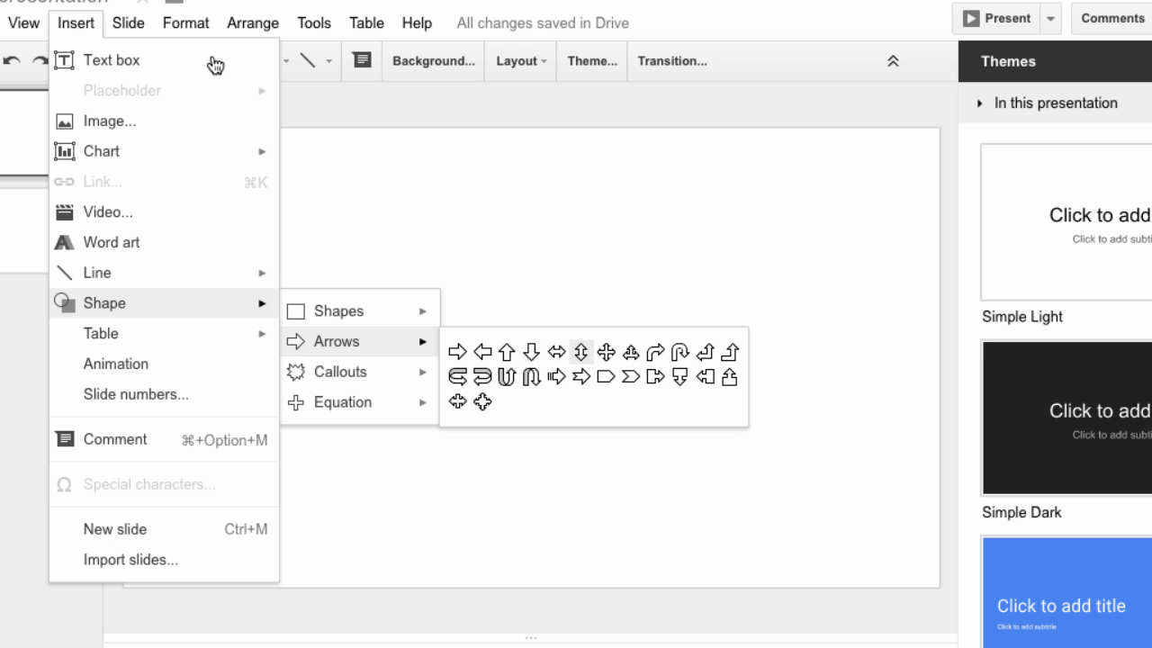
pyautogui.click(457, 351)
pyautogui.moveTo(340, 275); pyautogui.dragTo(562, 357)
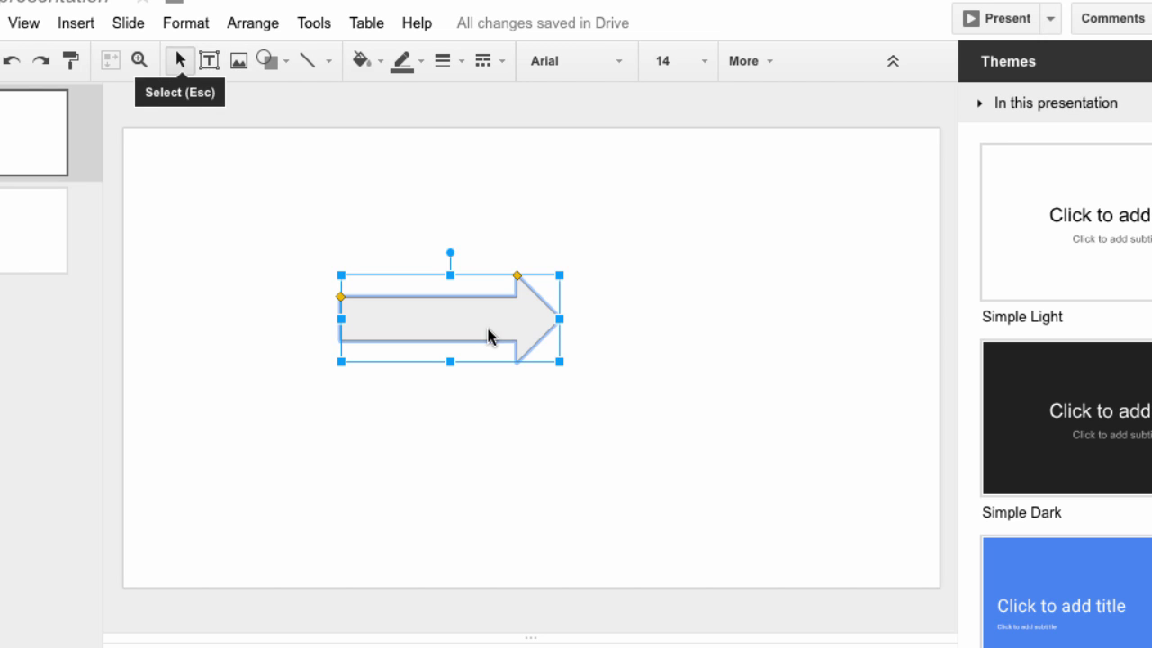
# Fill the arrow shape with solid red and deselect it.
pyautogui.click(361, 61)
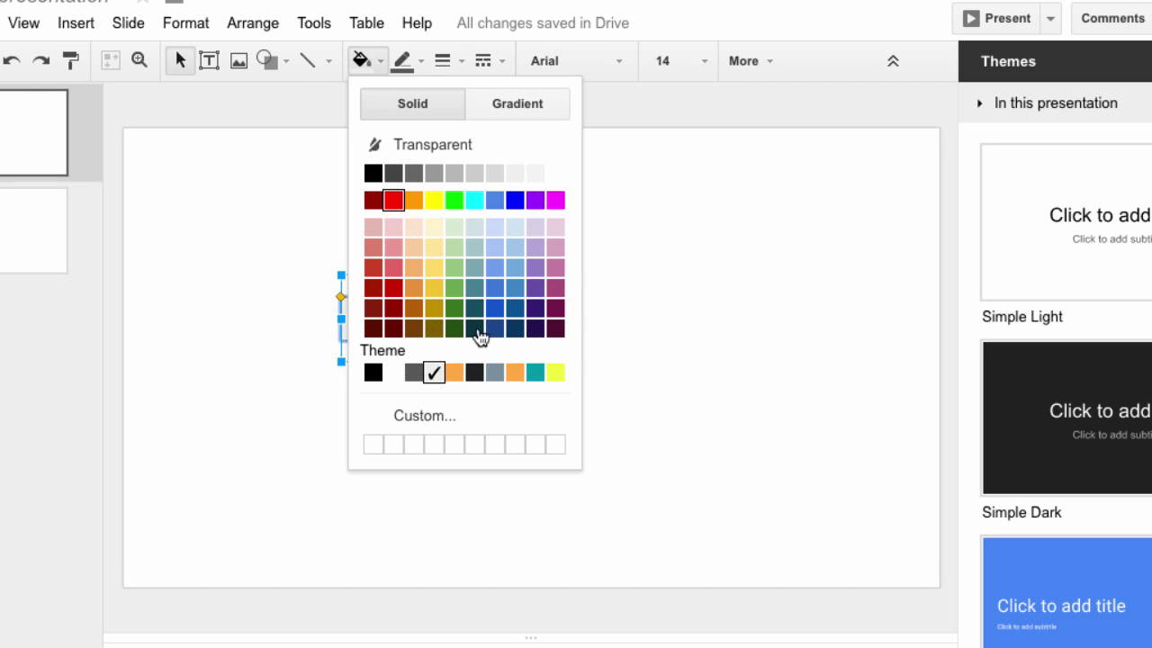
pyautogui.click(393, 199)
pyautogui.press('Escape')
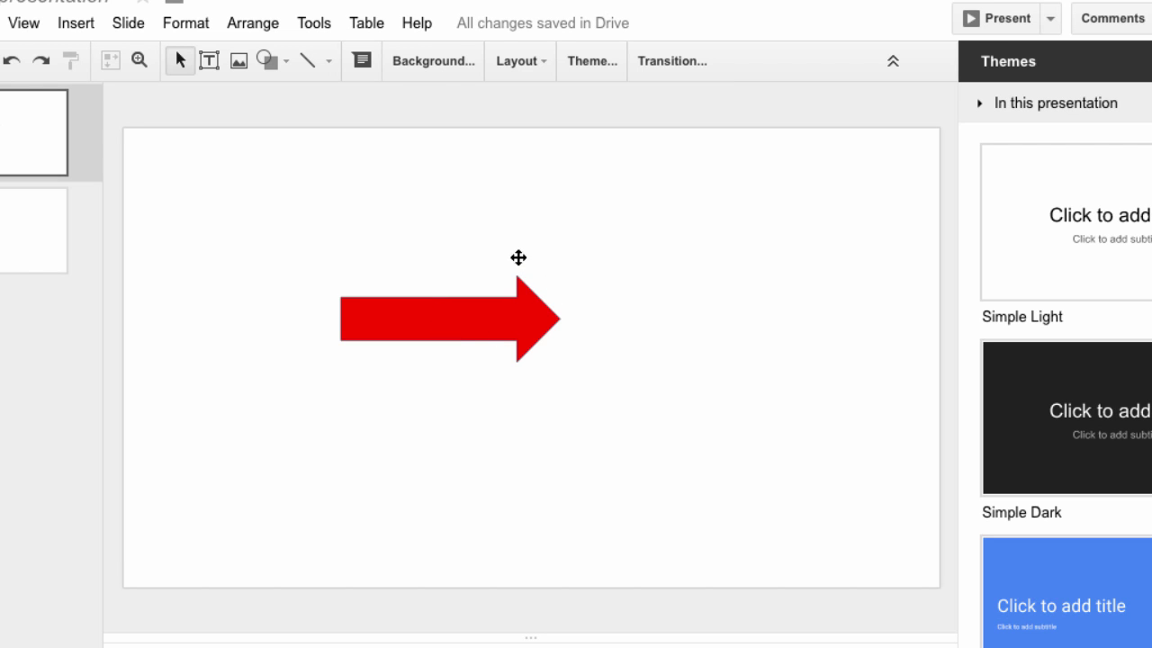
# Add an animation to the red arrow, look through the available effects and set the effect to Spin.
pyautogui.click(415, 256)
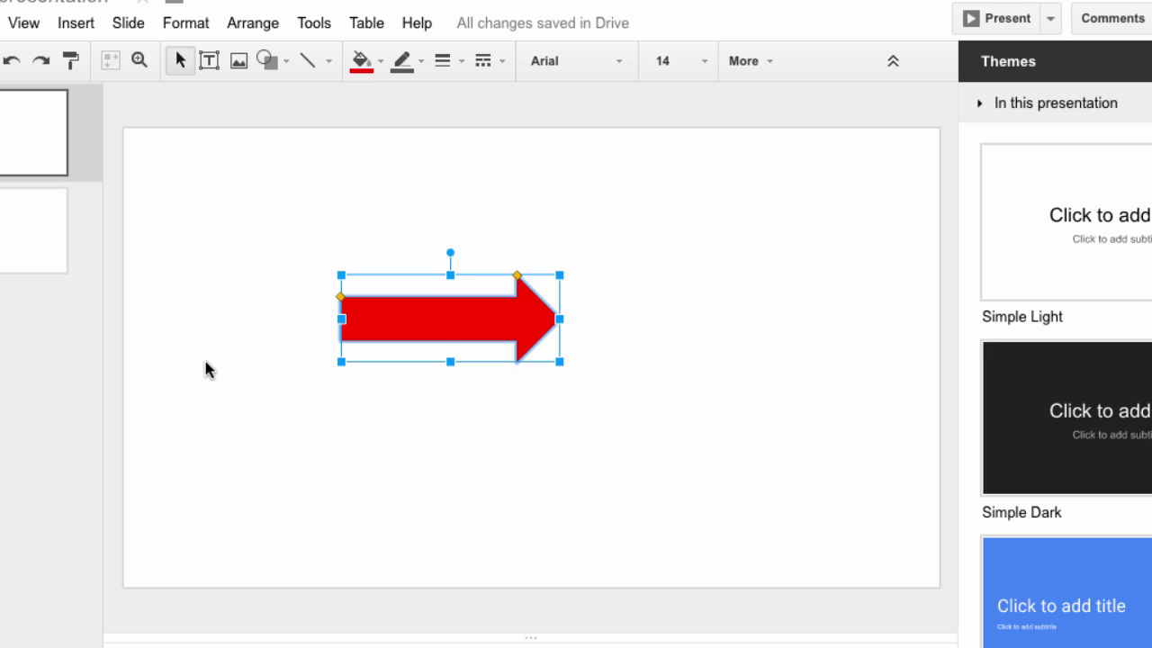
pyautogui.hotkey('ctrl', 'alt', 'i')
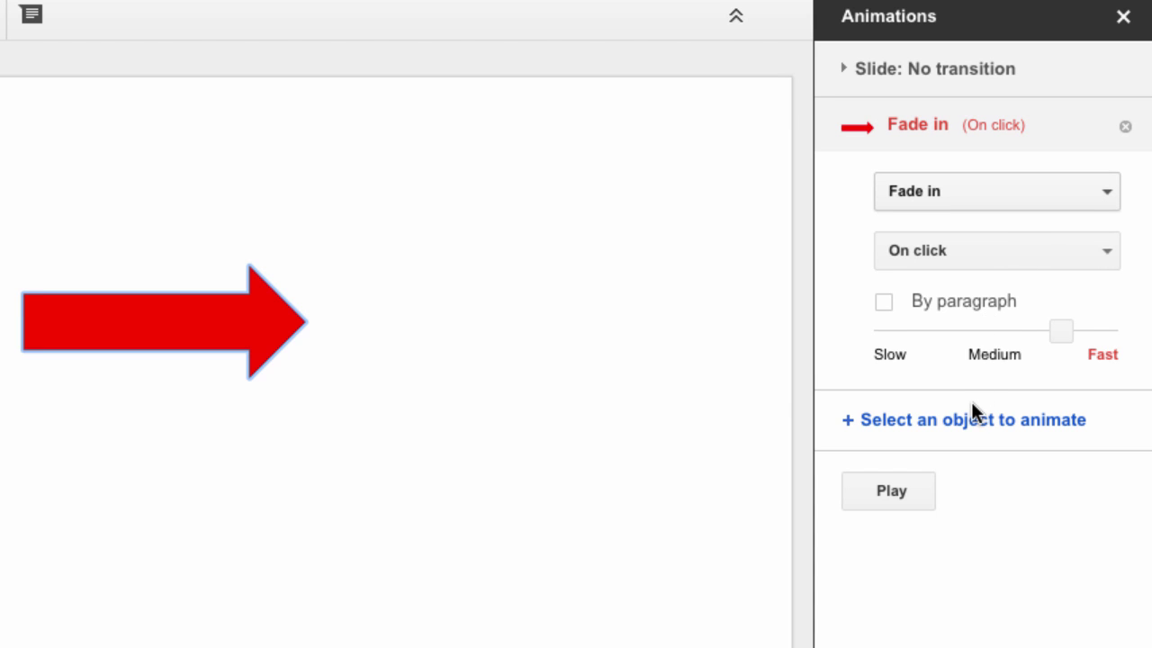
pyautogui.press('space')
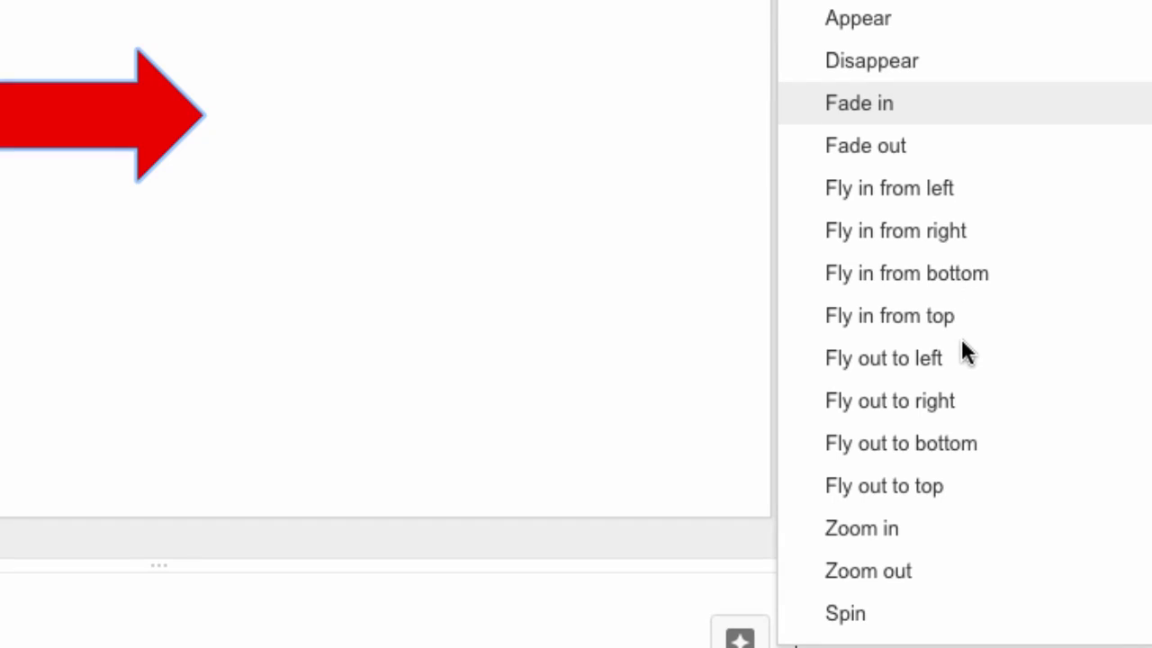
pyautogui.press('Up')
pyautogui.press('Up')
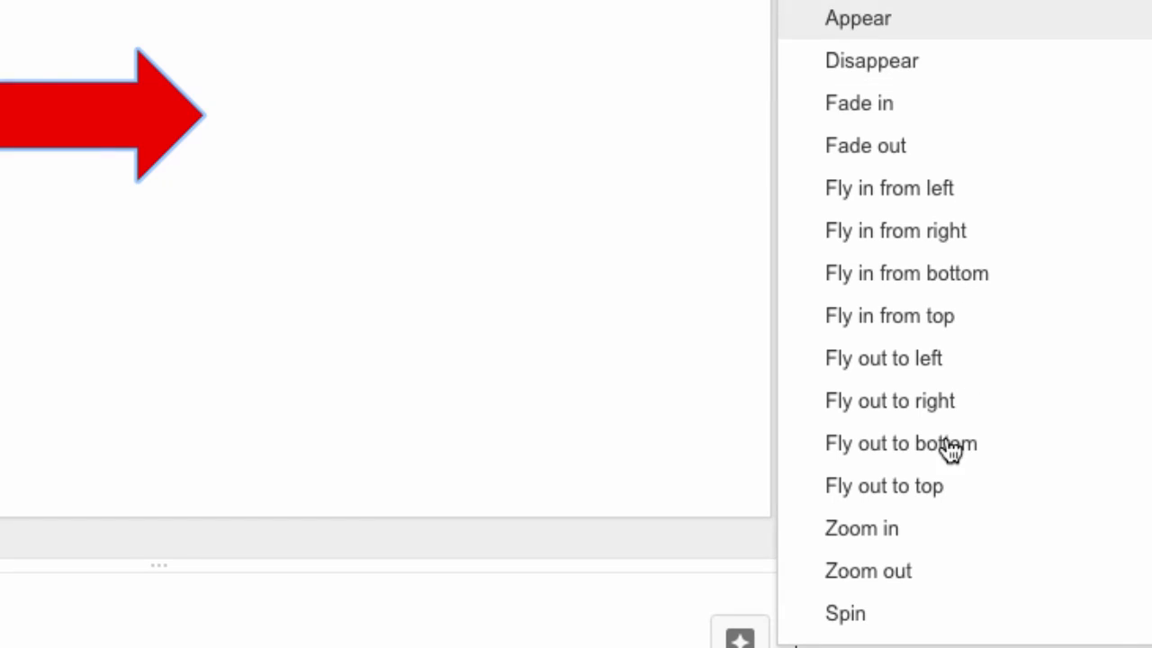
pyautogui.press('Down')
pyautogui.press('Down')
pyautogui.press('Down')
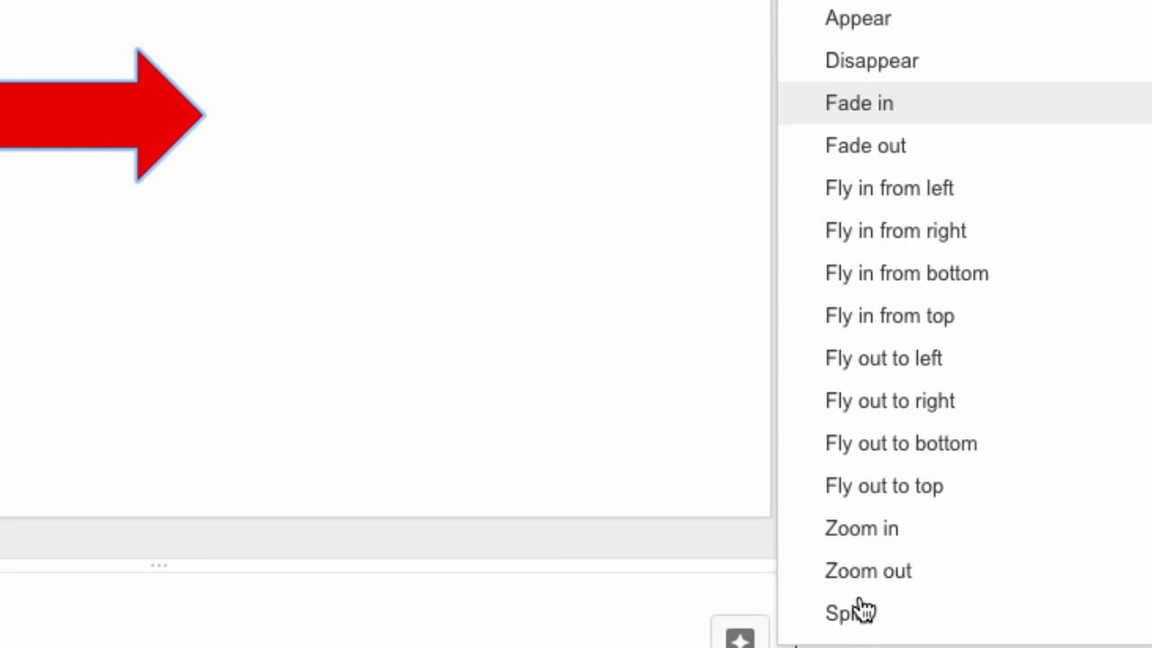
pyautogui.press('Down')
pyautogui.press('Down')
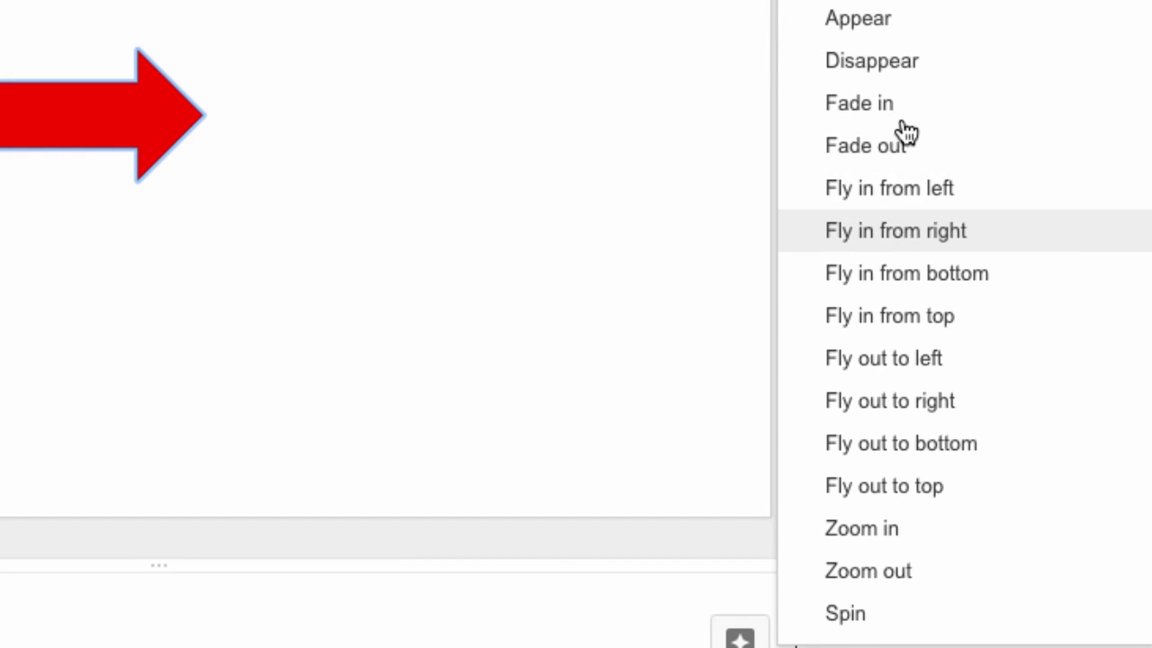
pyautogui.press('Down')
pyautogui.press('Down')
pyautogui.press('Down')
pyautogui.press('Down')
pyautogui.press('Down')
pyautogui.press('Down')
pyautogui.press('Down')
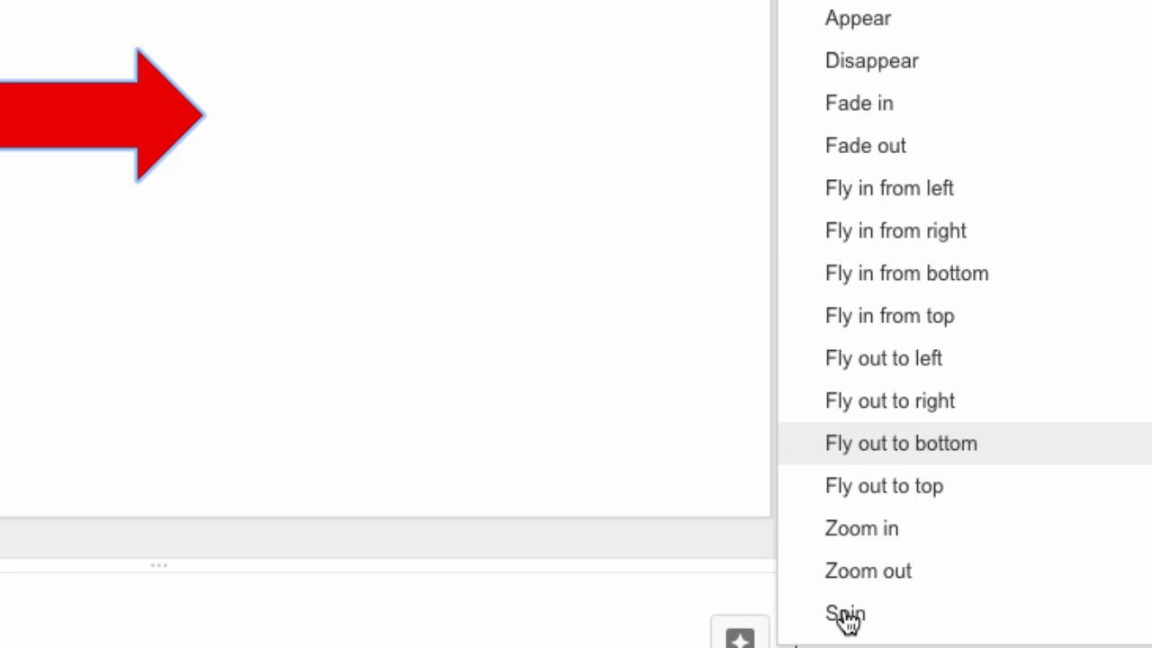
pyautogui.press('Down')
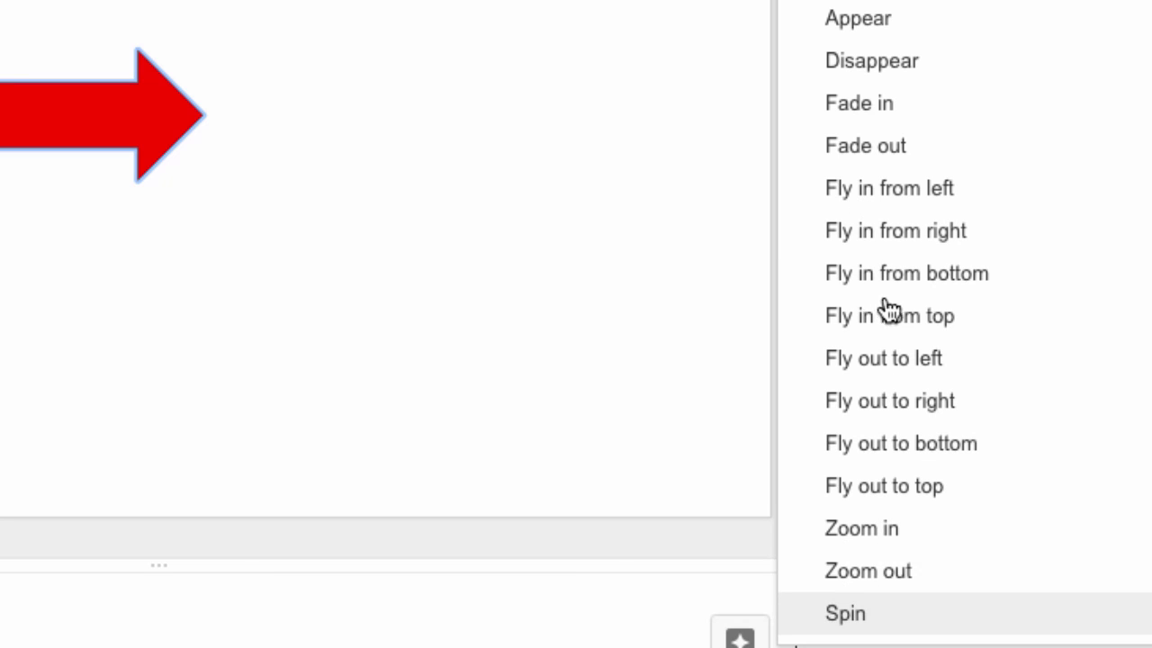
pyautogui.press('Up')
pyautogui.press('Up')
pyautogui.press('Up')
pyautogui.press('Up')
pyautogui.press('Up')
pyautogui.press('Up')
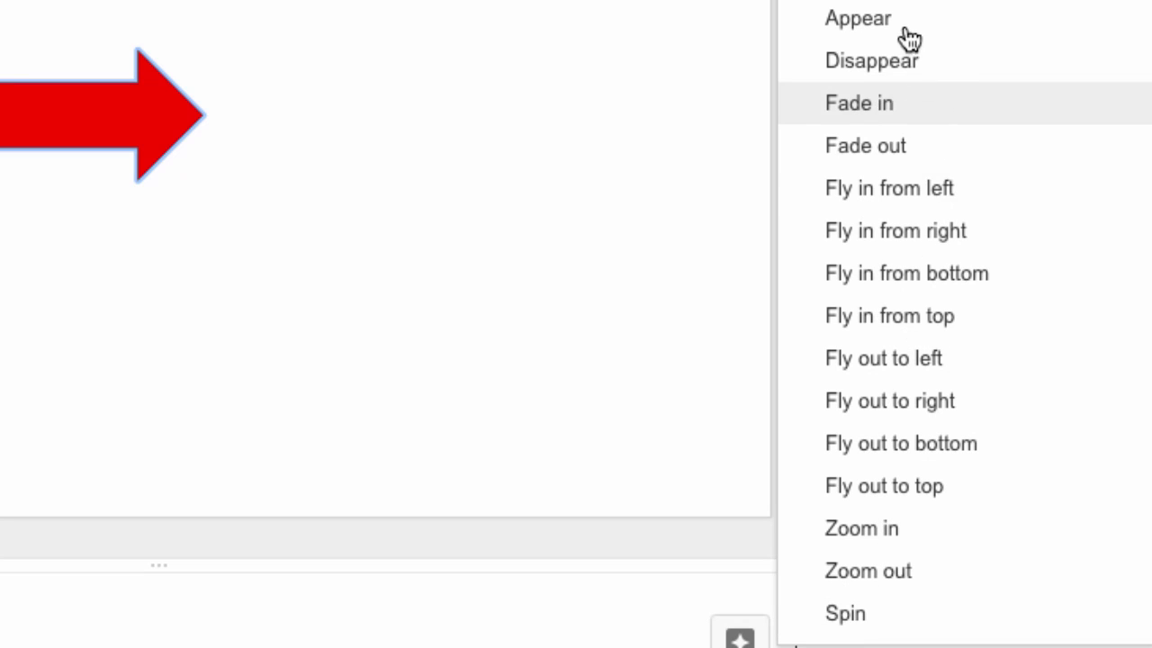
pyautogui.press('Down')
pyautogui.press('Down')
pyautogui.press('Down')
pyautogui.press('Down')
pyautogui.press('Down')
pyautogui.press('Down')
pyautogui.press('Down')
pyautogui.press('Down')
pyautogui.press('Down')
pyautogui.press('Down')
pyautogui.press('Down')
pyautogui.press('Down')
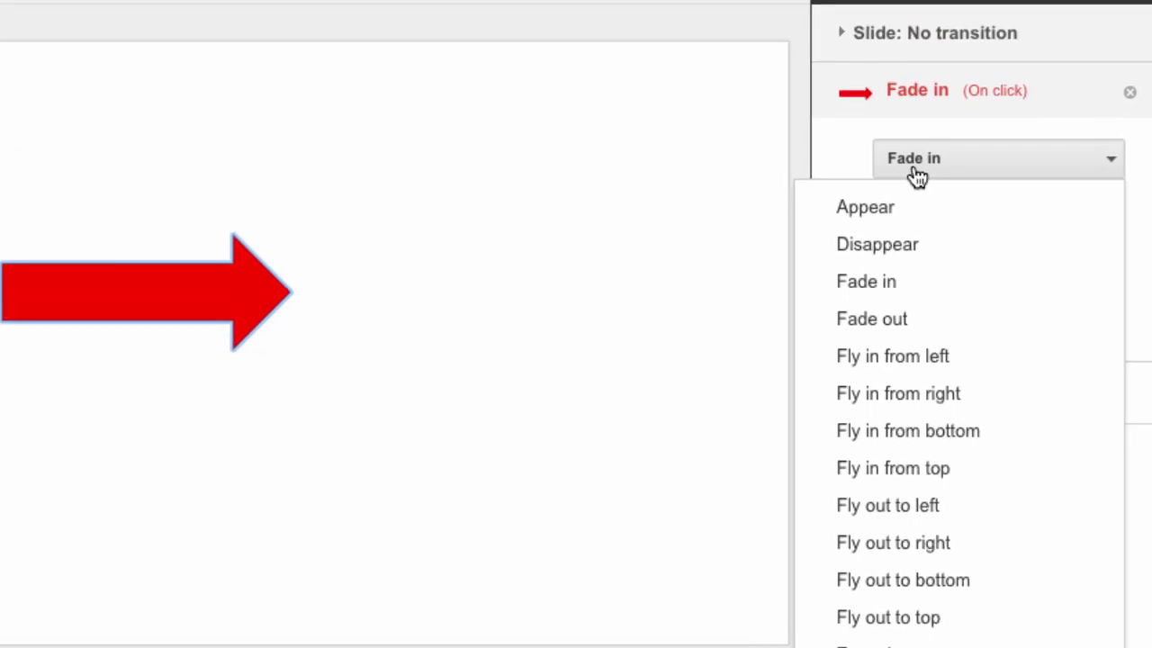
pyautogui.press('Return')
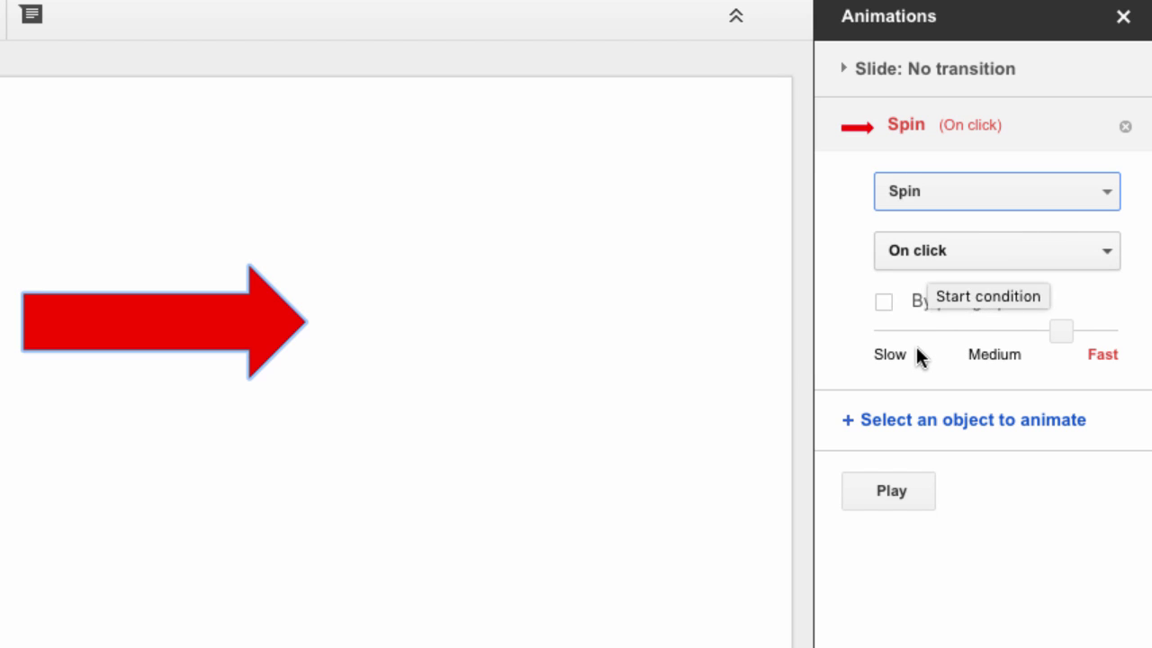
# Choose On click as the Spin animation's start condition and preview the animation on the slide.
pyautogui.click(969, 252)
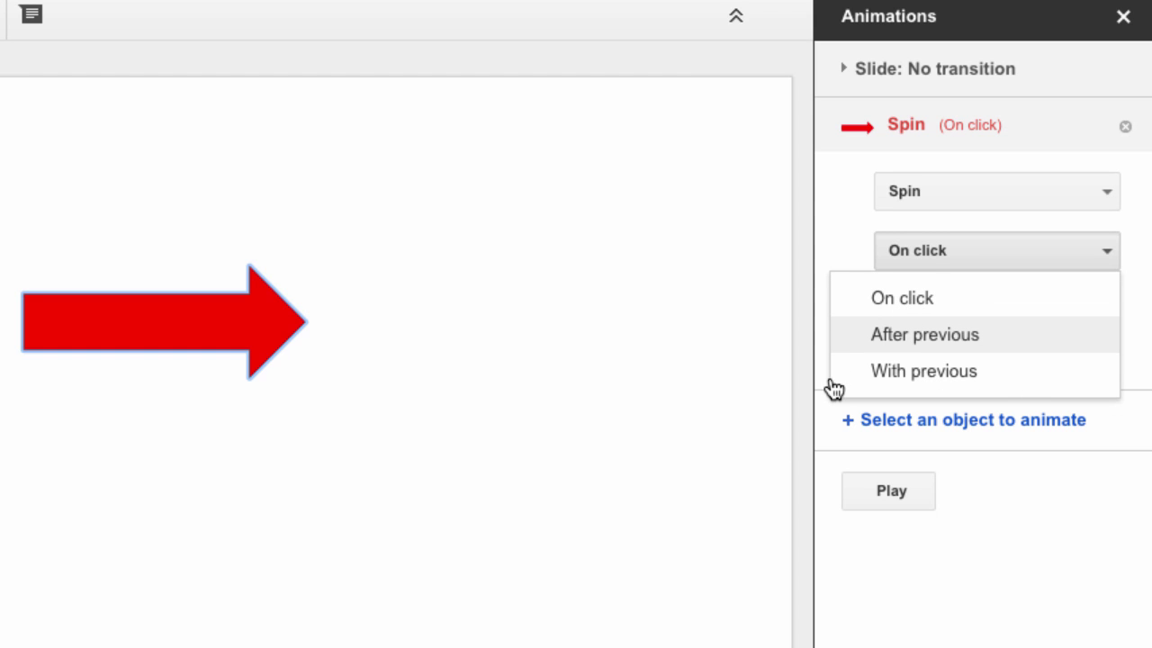
pyautogui.click(972, 312)
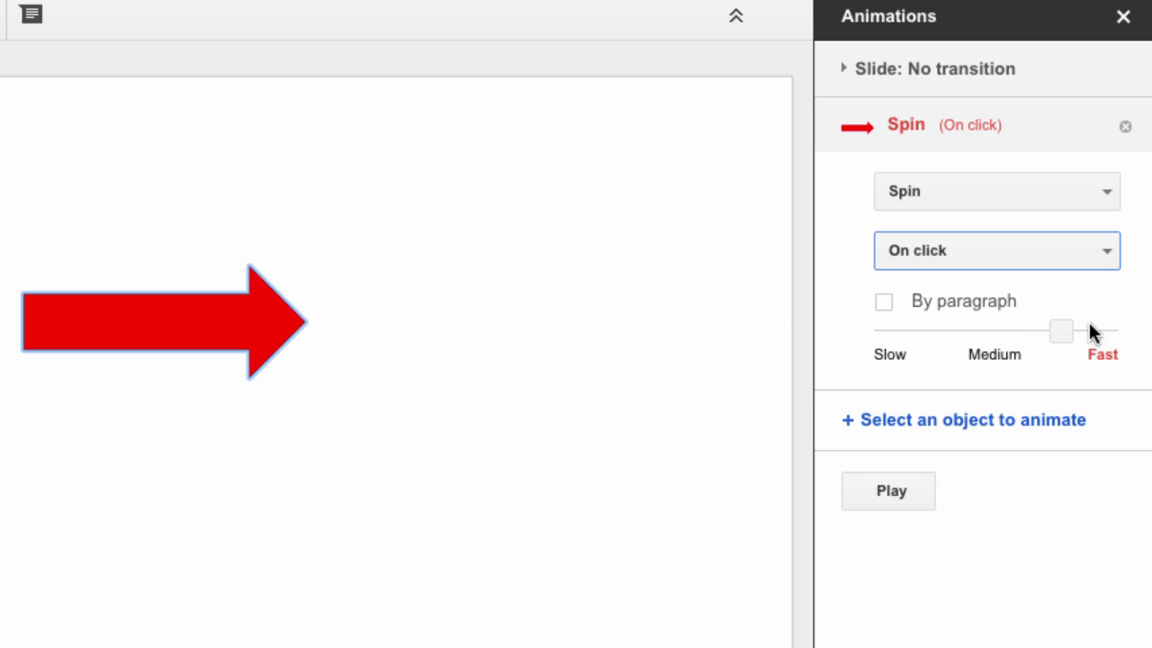
pyautogui.click(887, 493)
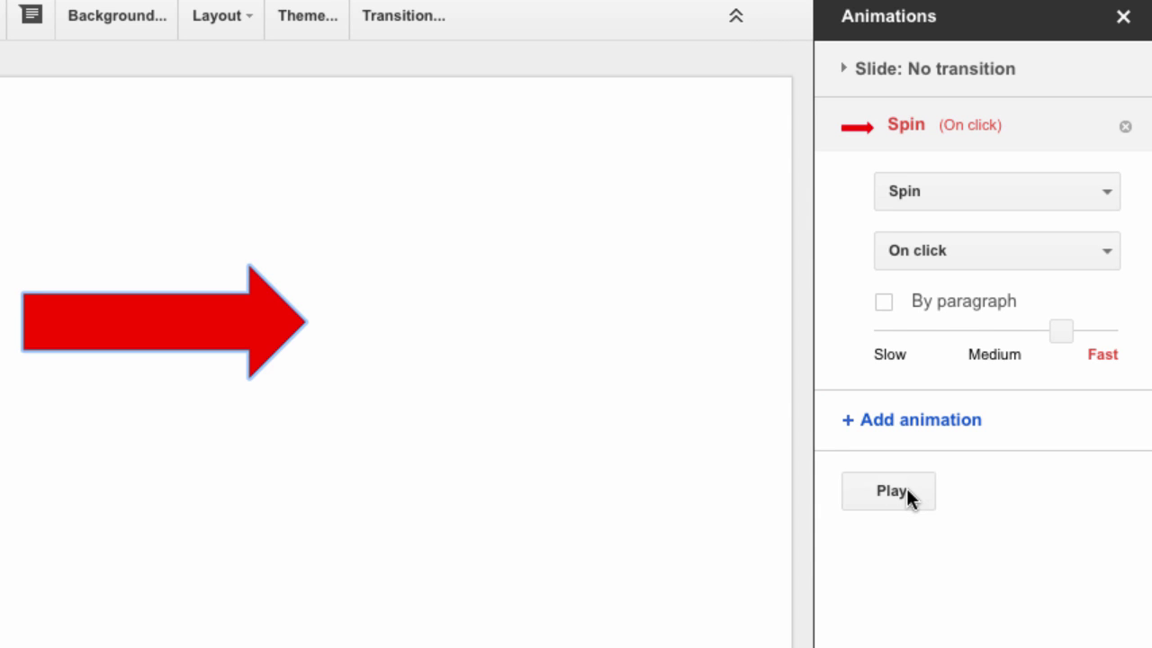
pyautogui.click(907, 494)
# Look through the available transition effects for the first slide, from Fade to Gallery.
pyautogui.click(1108, 144)
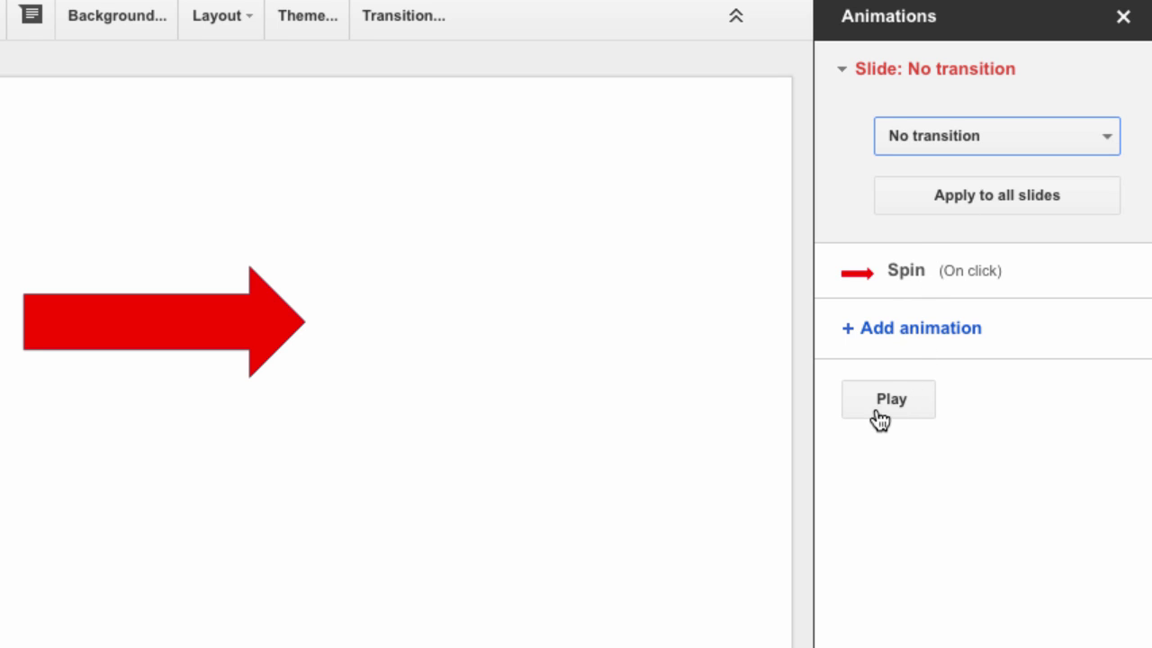
pyautogui.click(1035, 137)
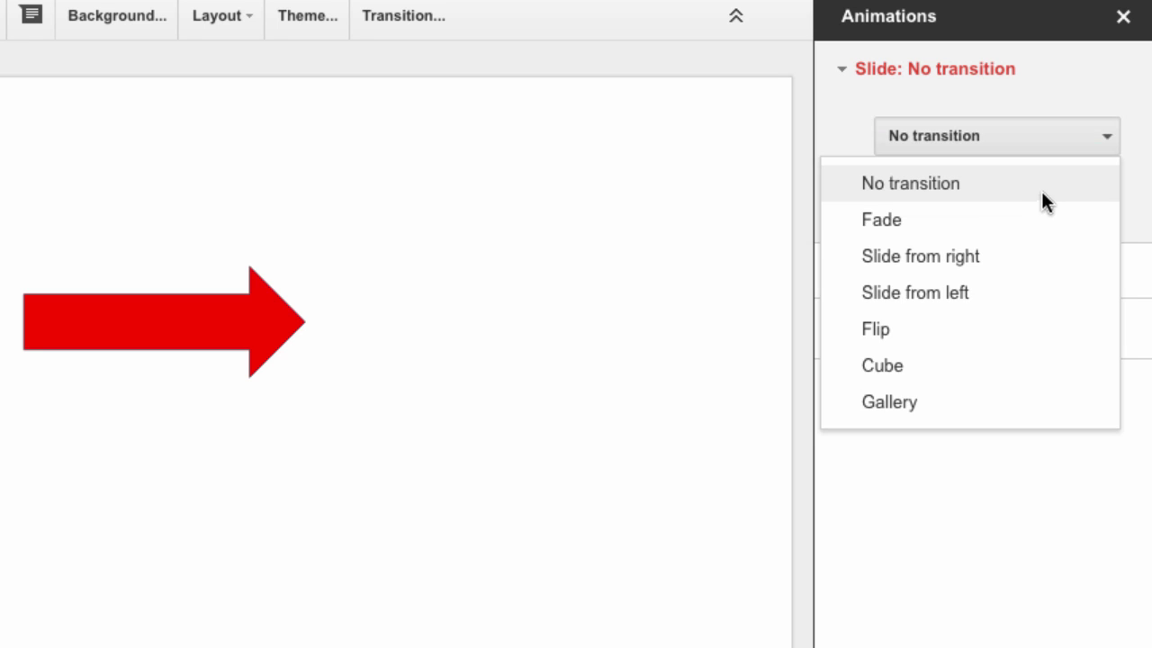
pyautogui.press('Down')
pyautogui.press('Down')
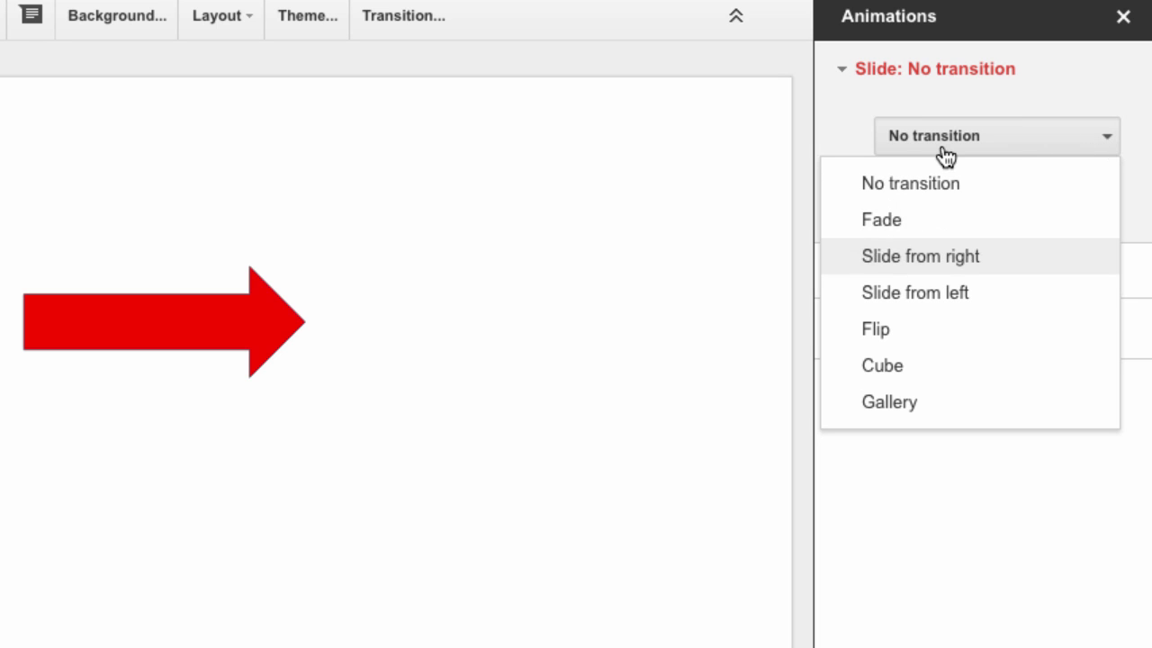
pyautogui.press('Down')
pyautogui.press('Down')
pyautogui.press('Down')
pyautogui.press('Down')
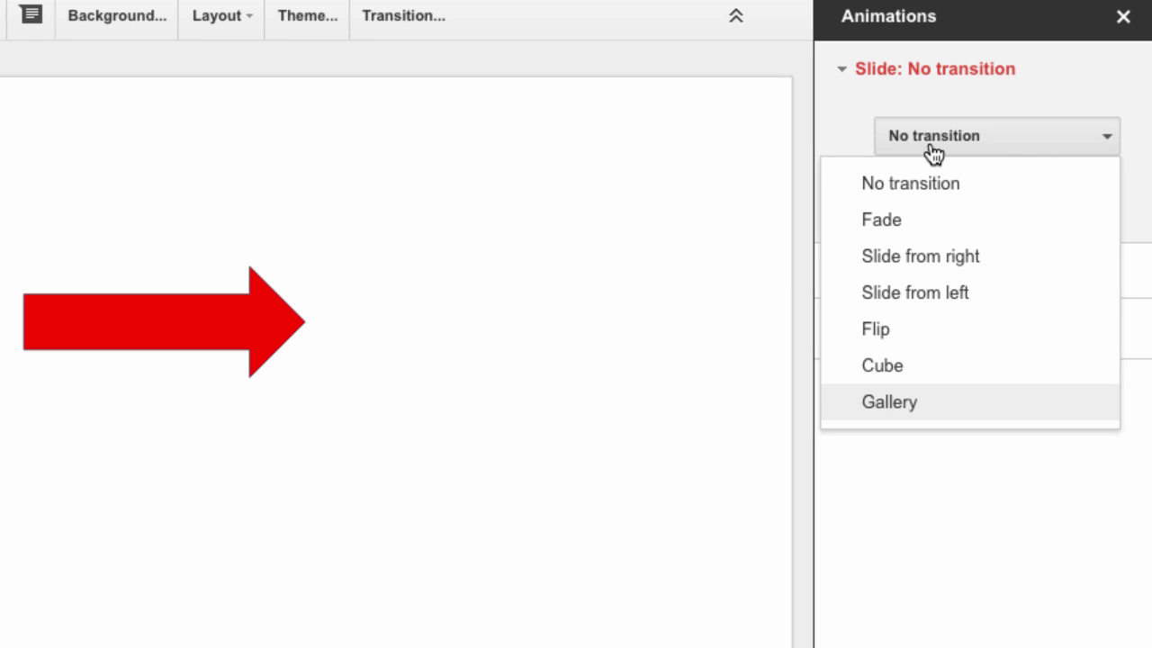
pyautogui.press('Up')
pyautogui.press('Up')
pyautogui.press('Up')
pyautogui.press('Up')
pyautogui.press('Up')
pyautogui.press('Up')
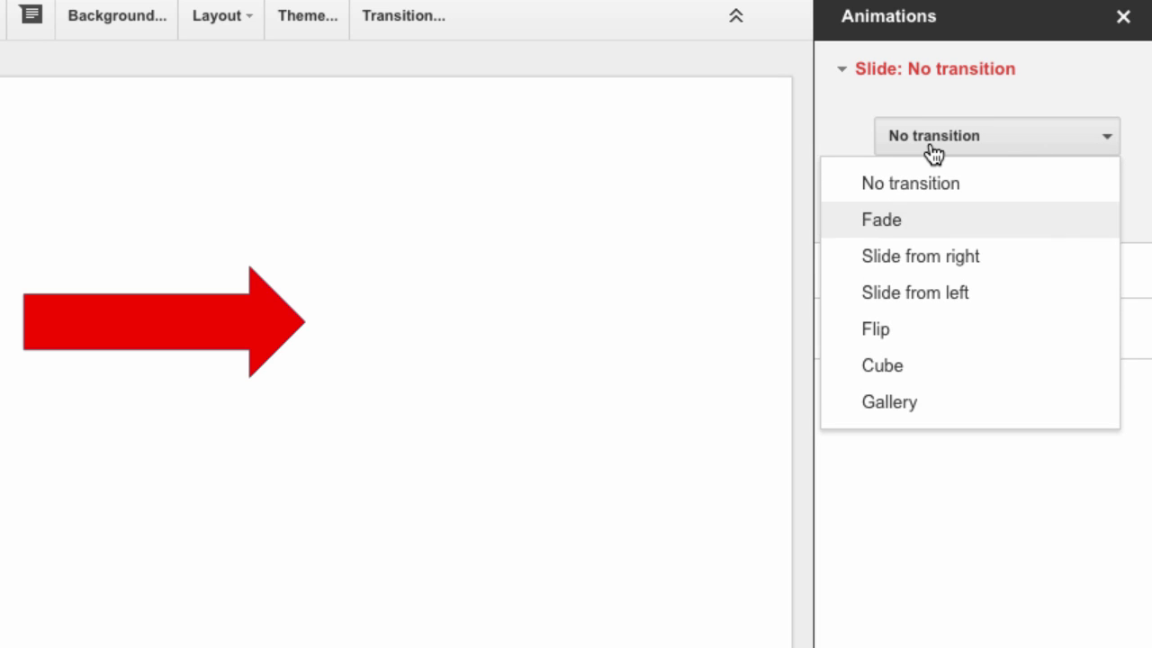
pyautogui.press('Return')
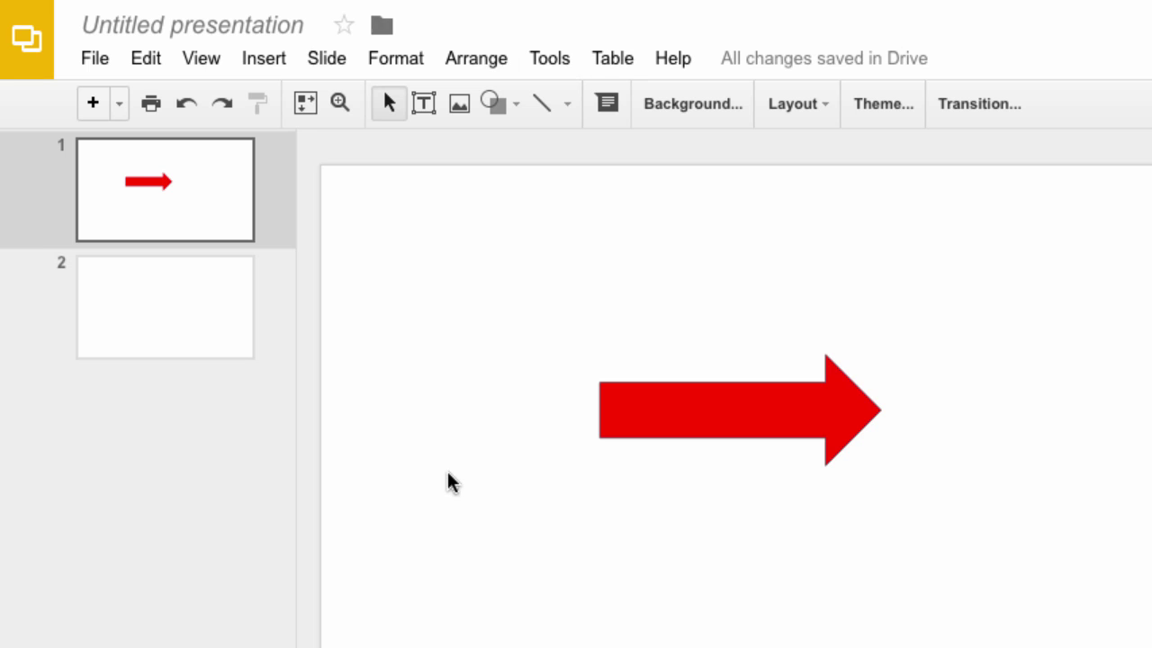
pyautogui.hotkey('ctrl', 'alt', 'i')
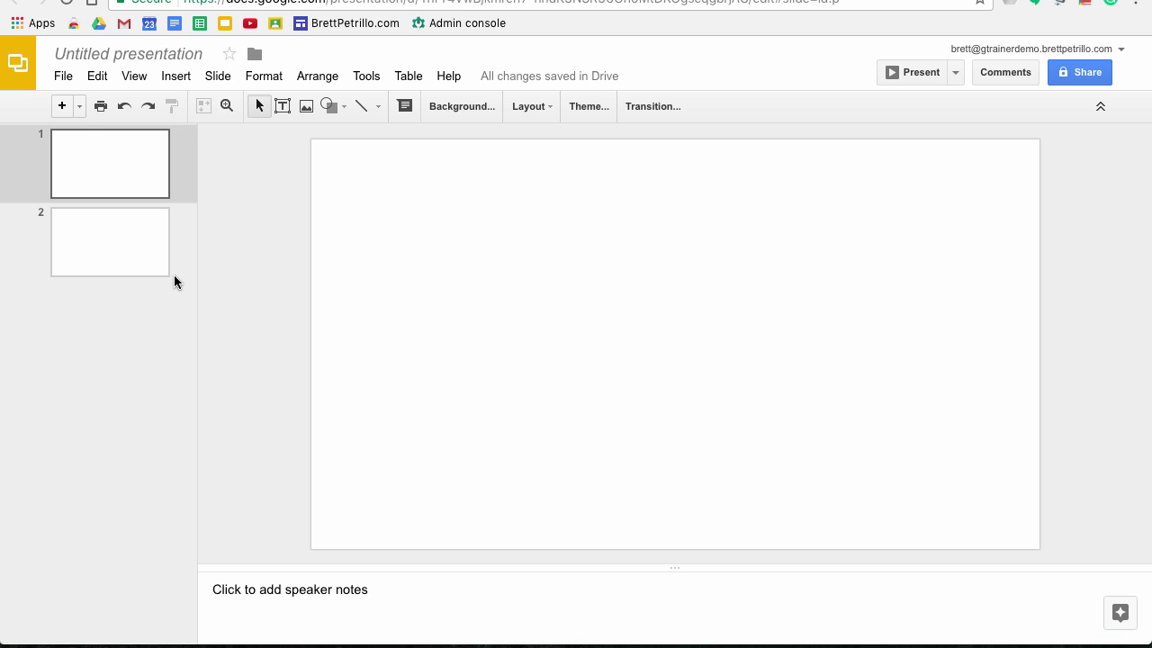
pyautogui.click(179, 245)
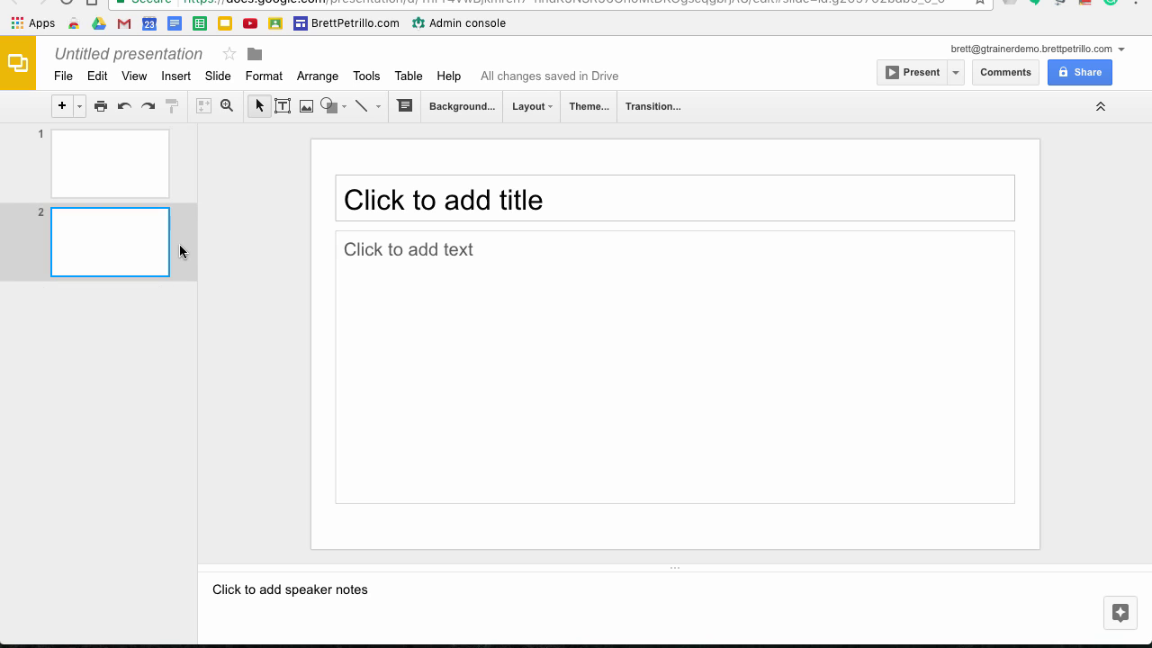
pyautogui.click(108, 179)
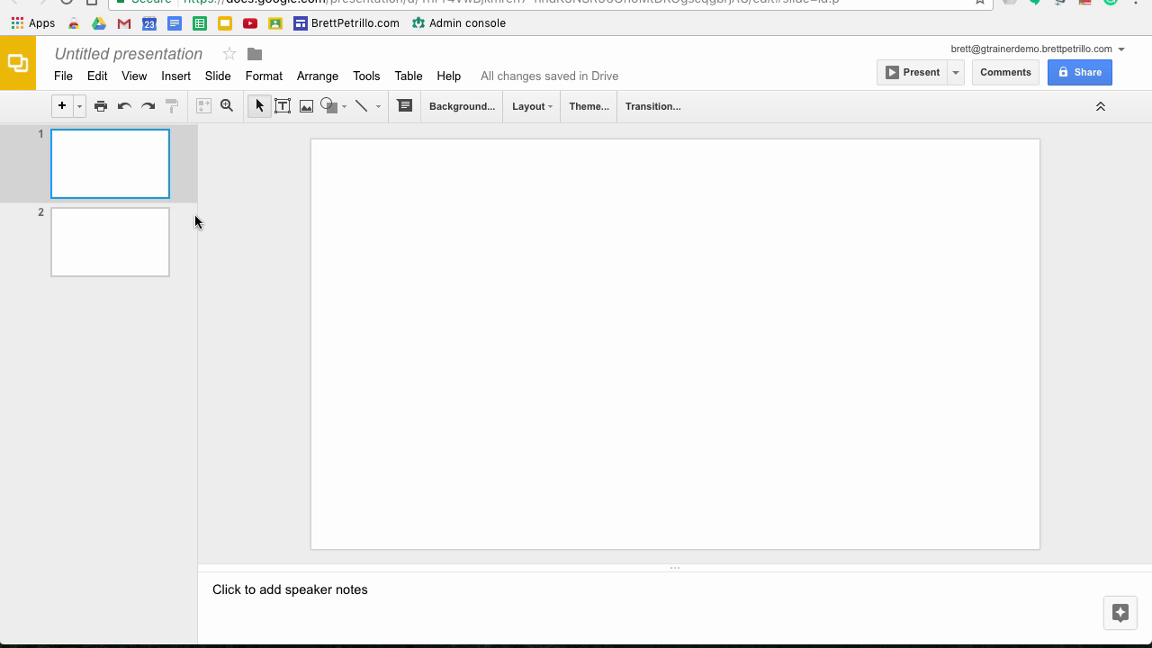
# Open the presentation's page setup and choose Custom as the page size.
pyautogui.click(63, 76)
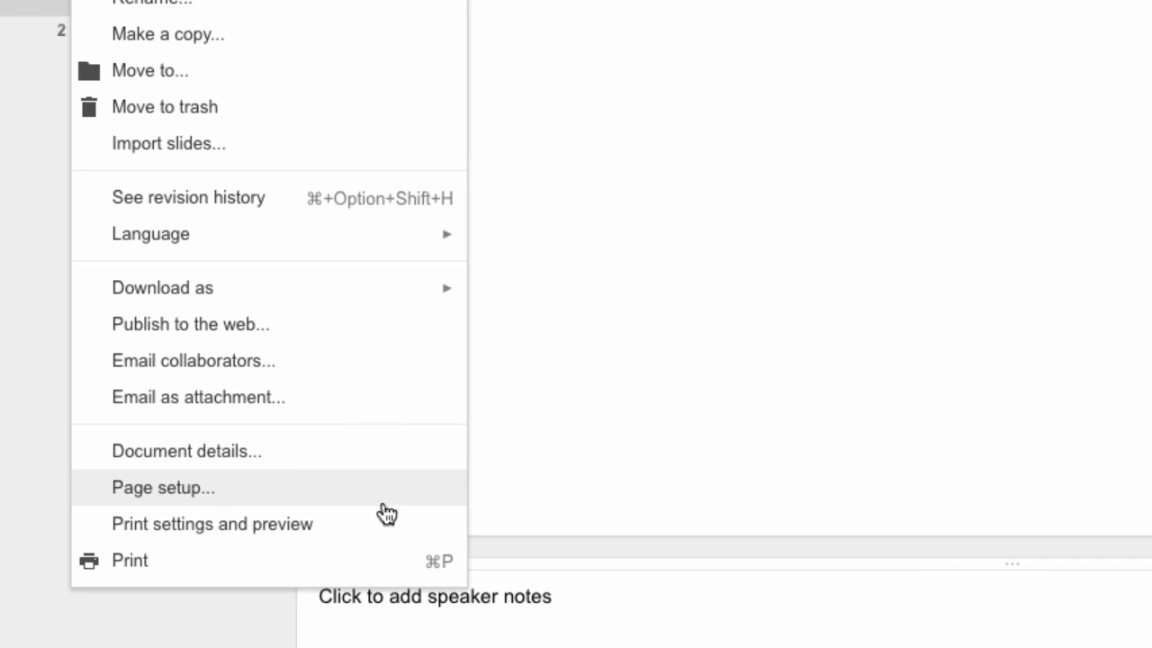
pyautogui.click(269, 494)
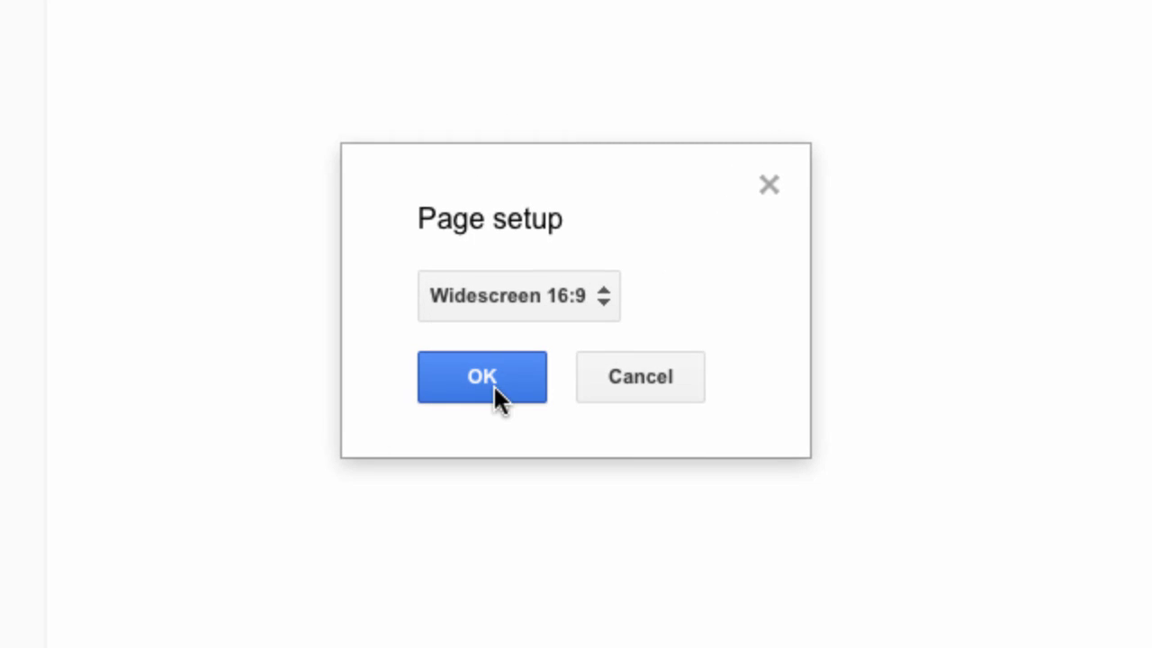
pyautogui.click(608, 308)
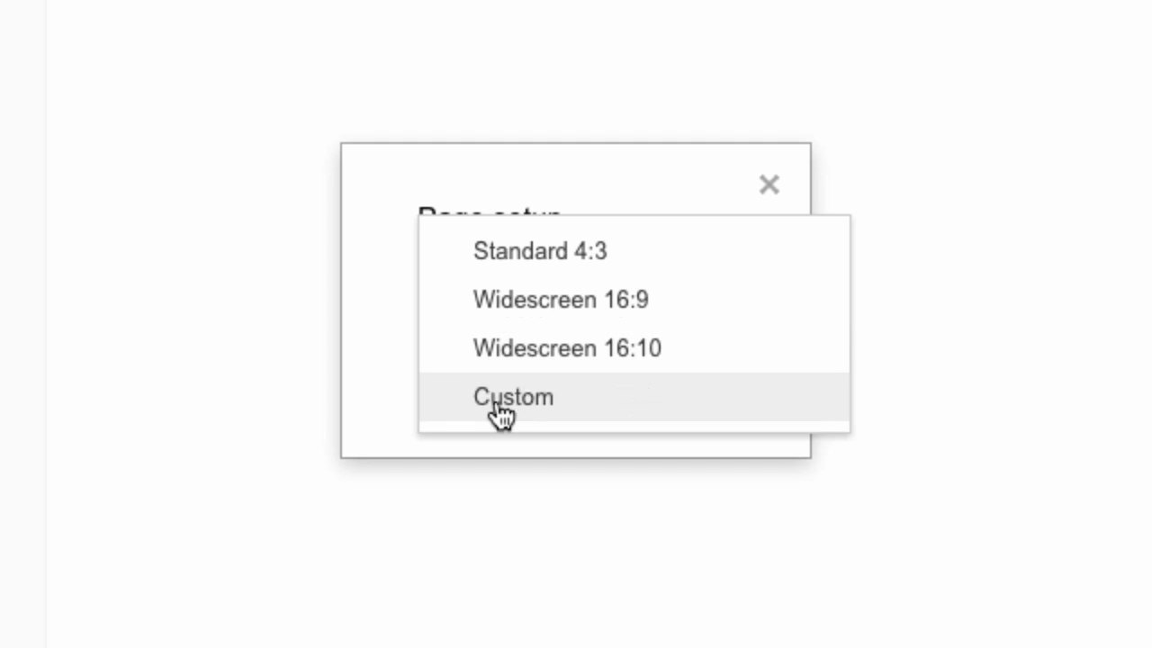
pyautogui.click(560, 402)
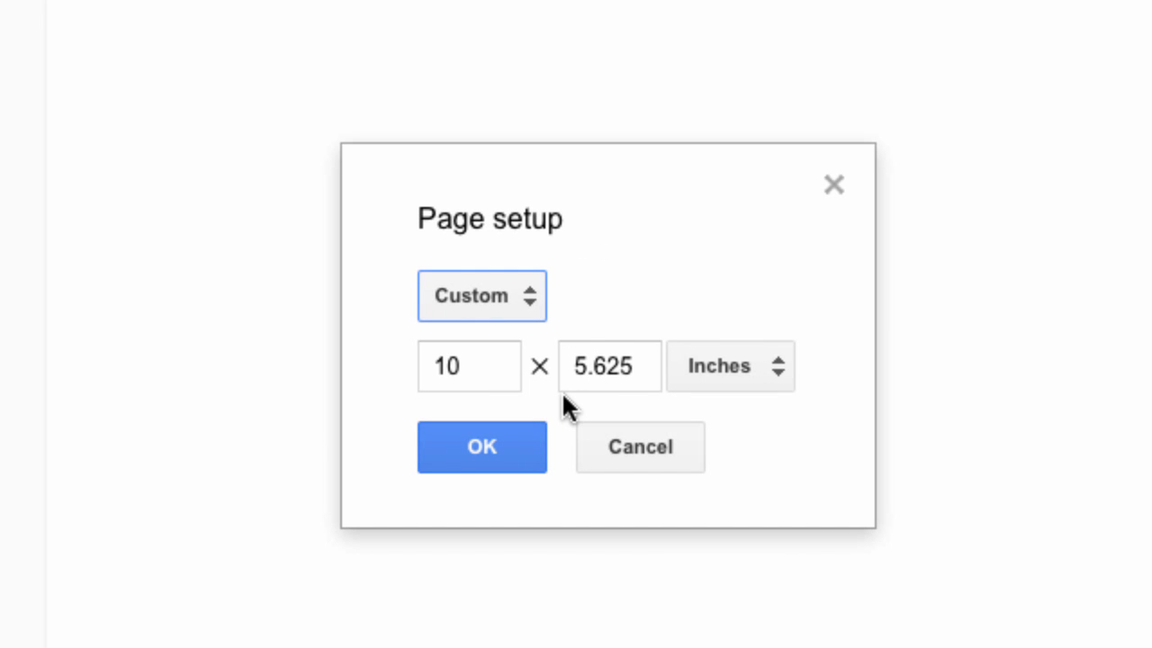
# Clear the custom page width and look through the available measurement units.
pyautogui.click(486, 378)
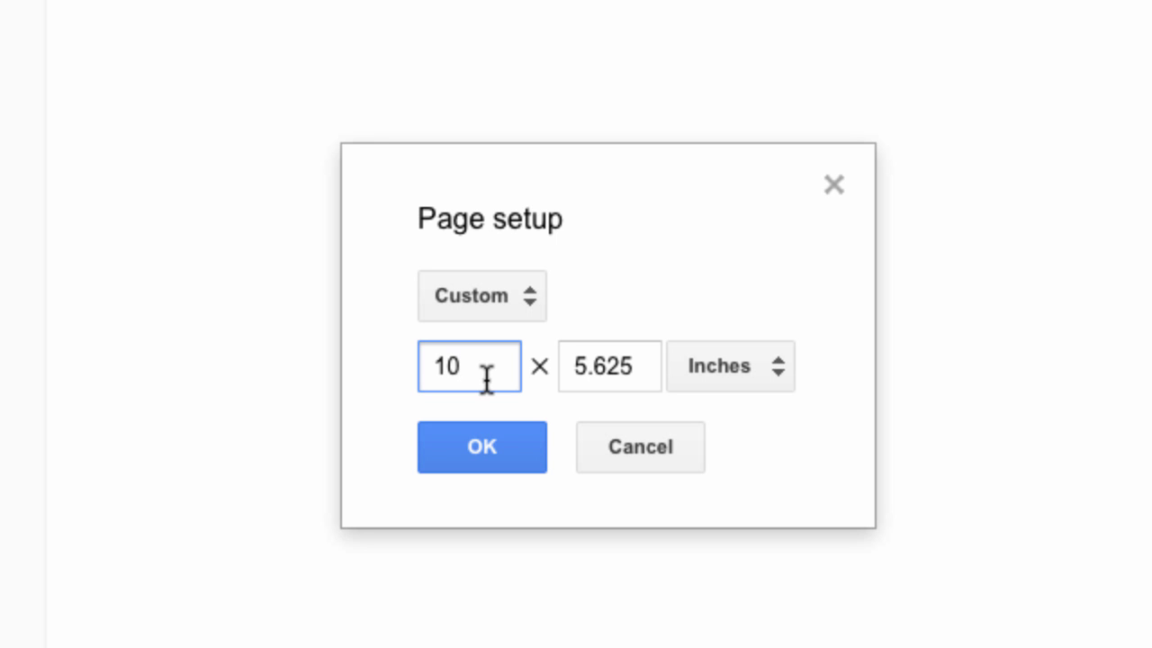
pyautogui.press('BackSpace')
pyautogui.press('BackSpace')
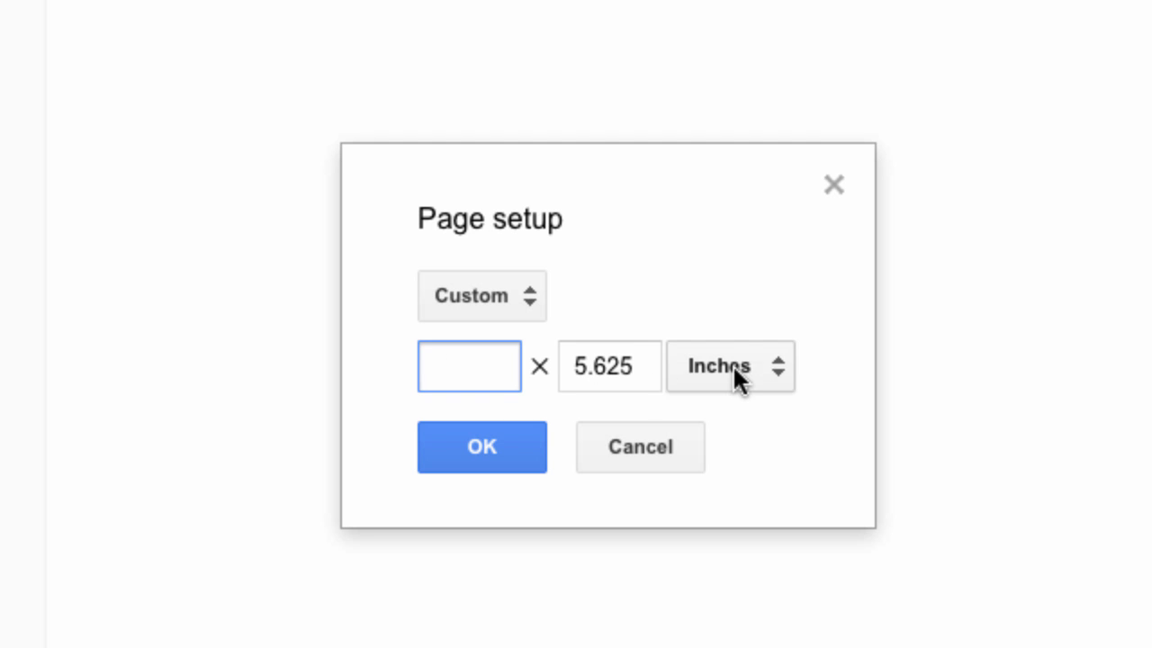
pyautogui.click(778, 371)
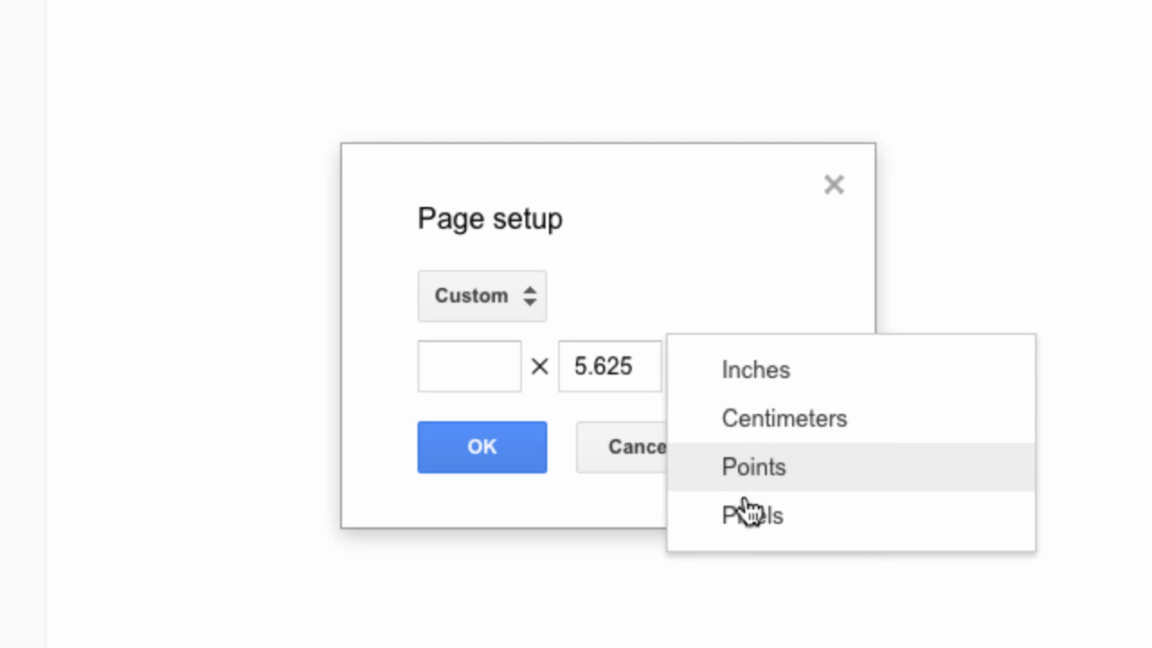
pyautogui.click(469, 362)
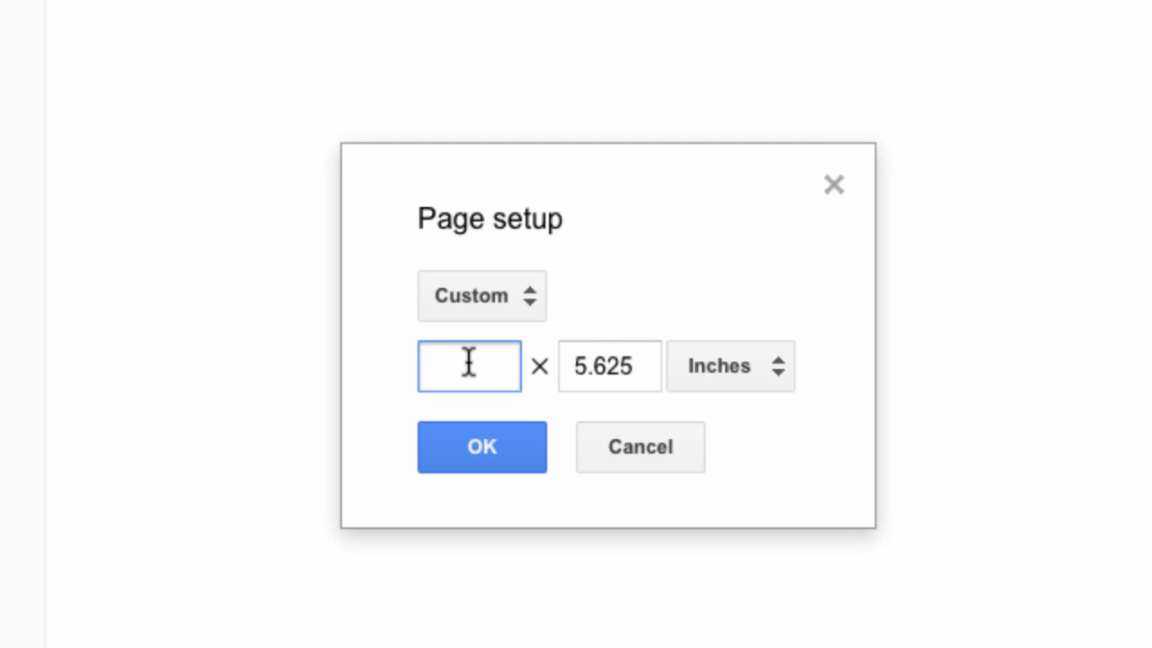
# Choose Standard 4:3, switch to Custom with the resulting 10 × 7.5 inches, and apply the page size.
pyautogui.click(513, 315)
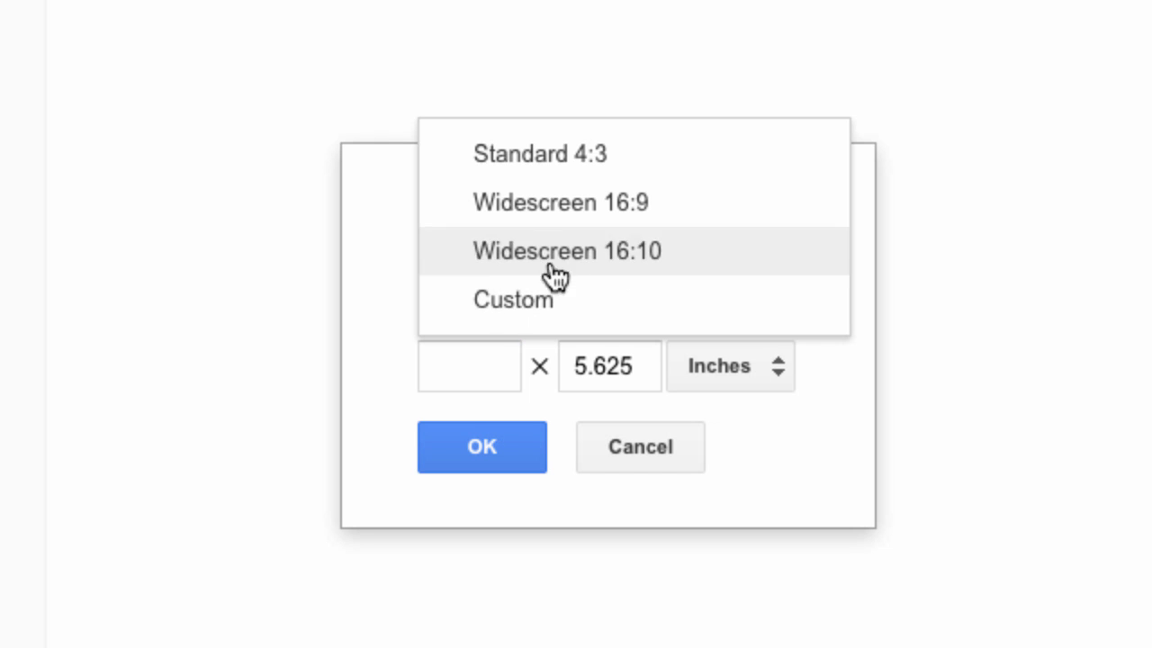
pyautogui.click(578, 162)
pyautogui.click(555, 306)
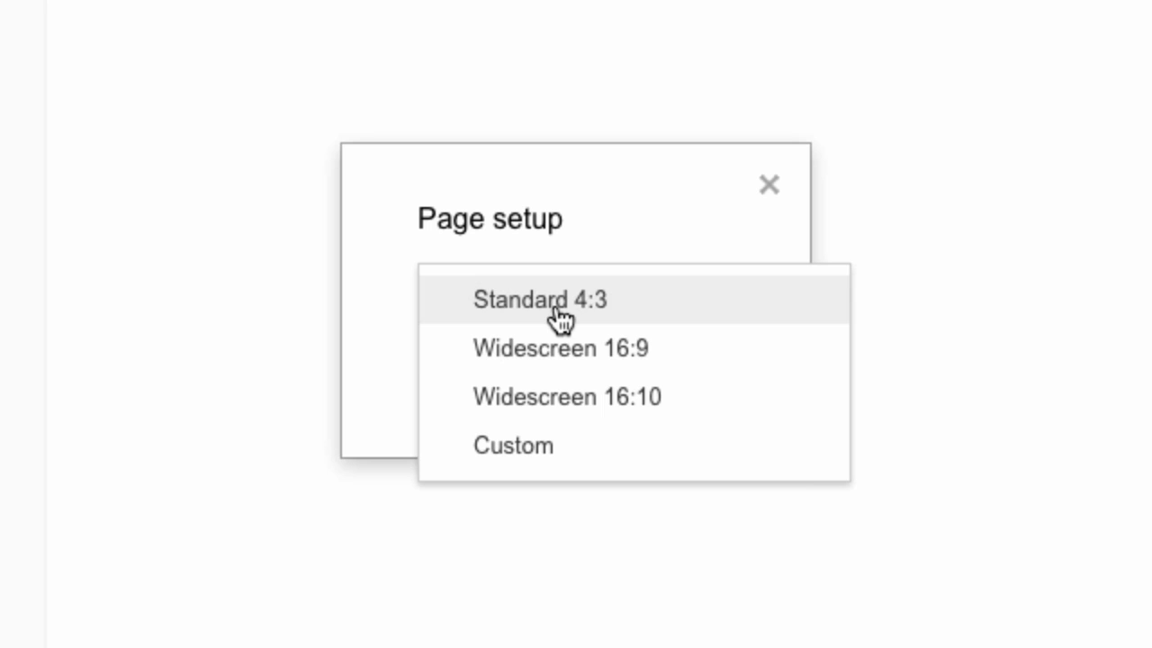
pyautogui.click(510, 444)
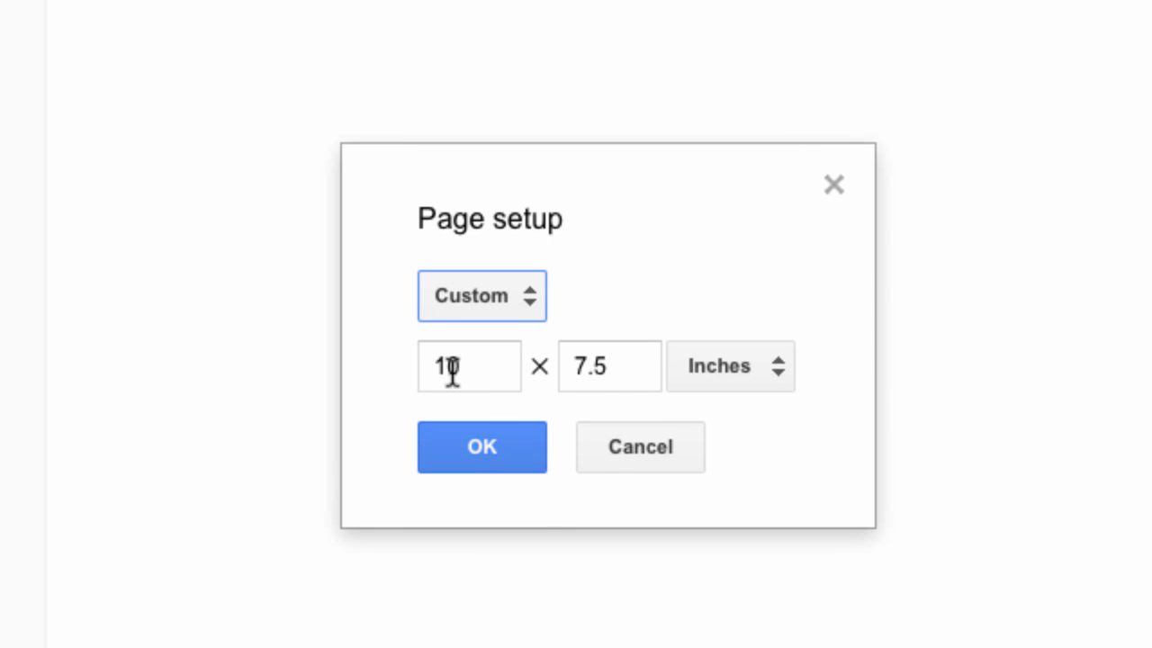
pyautogui.click(479, 450)
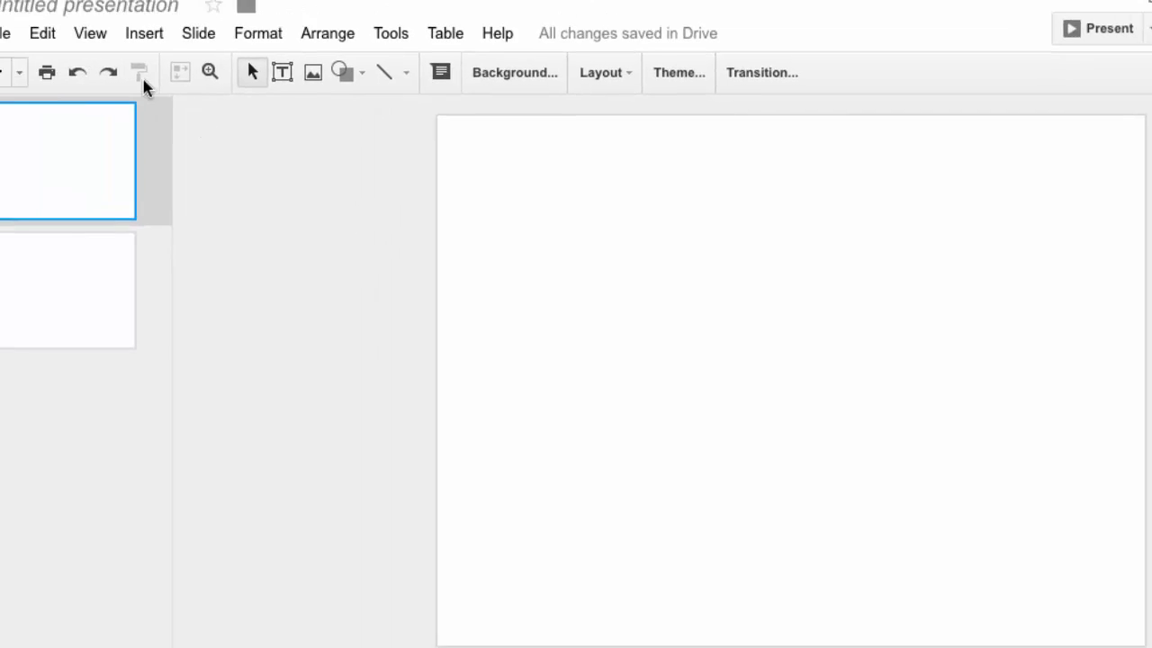
pyautogui.click(222, 61)
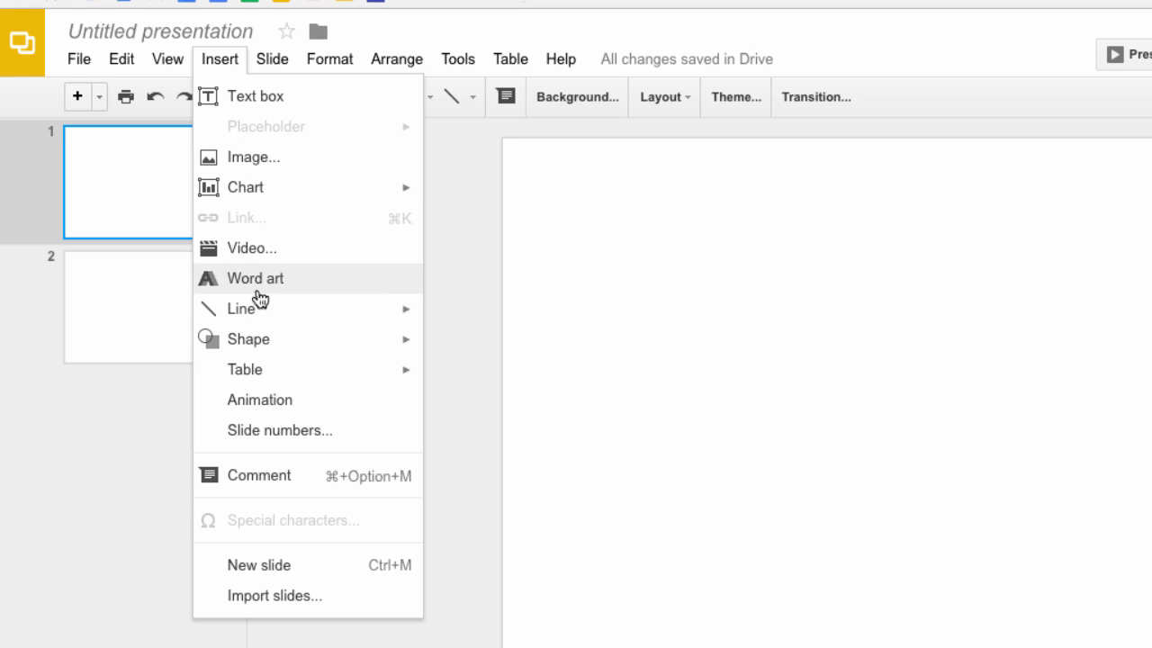
pyautogui.moveTo(273, 342)
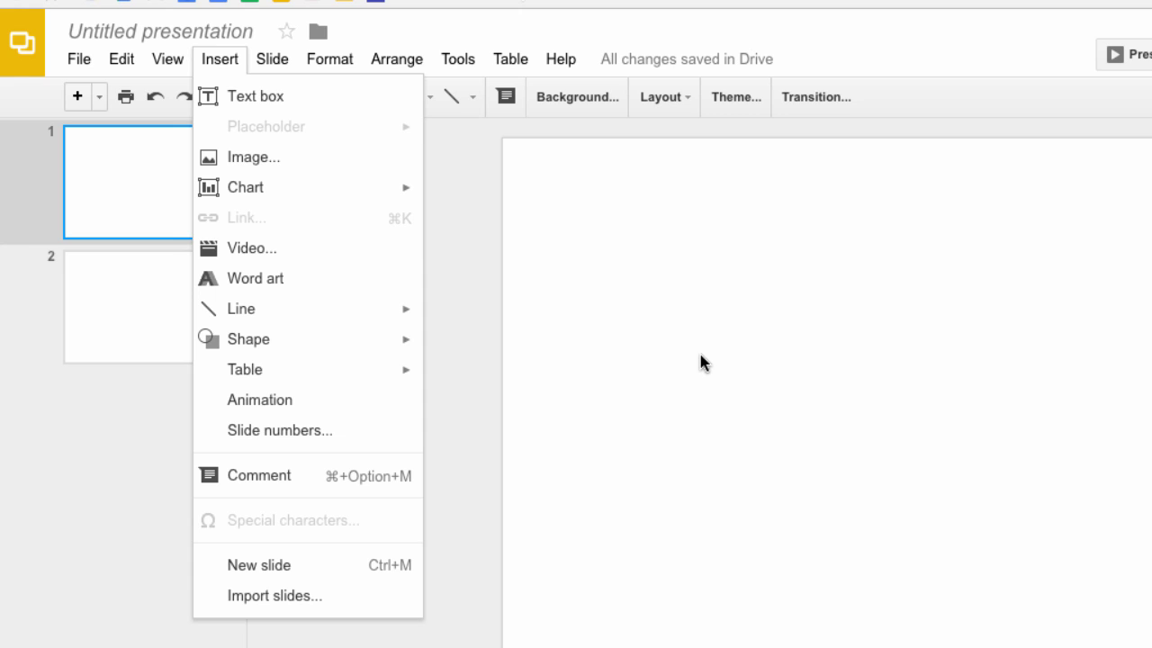
pyautogui.click(477, 267)
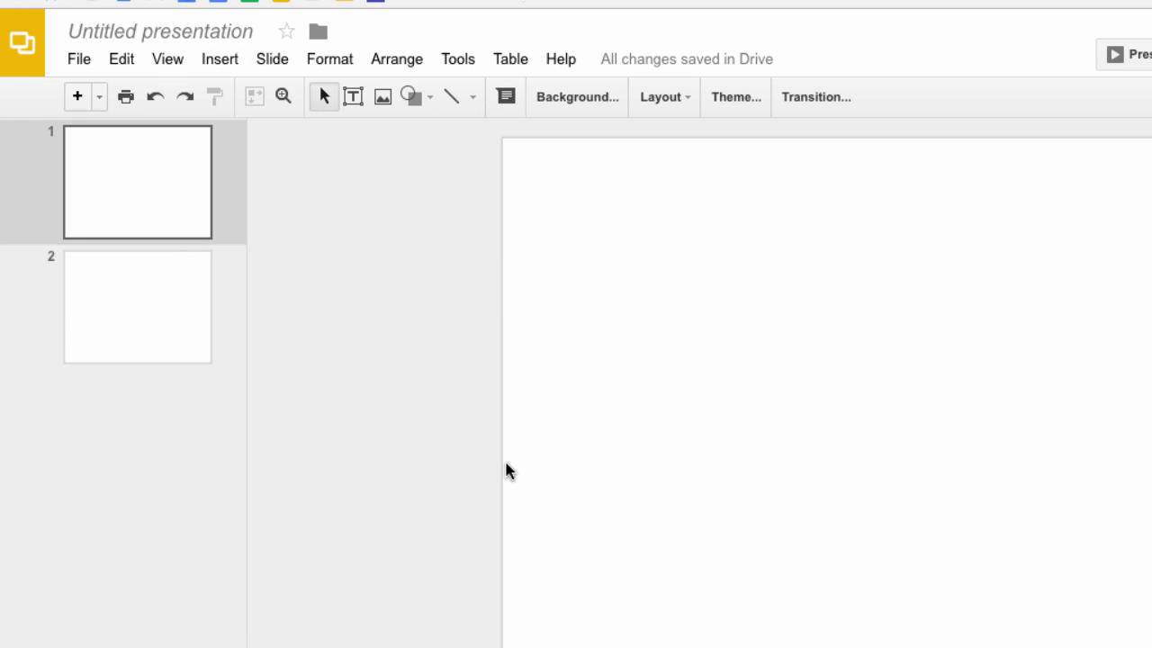
pyautogui.click(80, 59)
pyautogui.moveTo(155, 377)
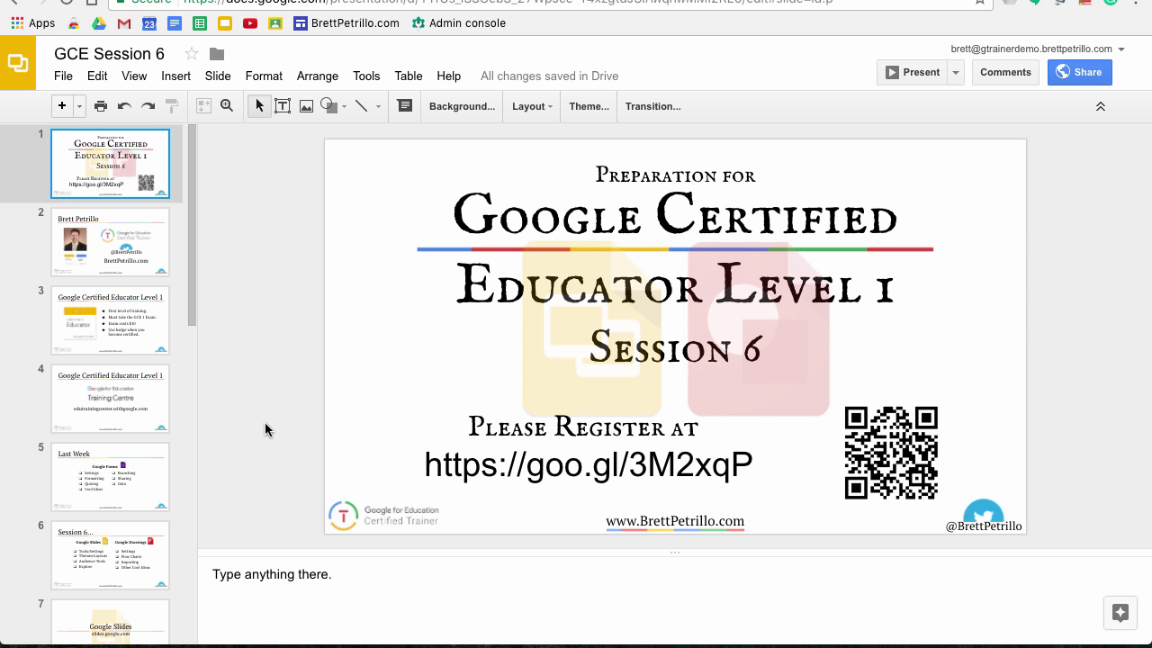
# Open the master slide view of the GCE Session 6 presentation.
pyautogui.click(251, 437)
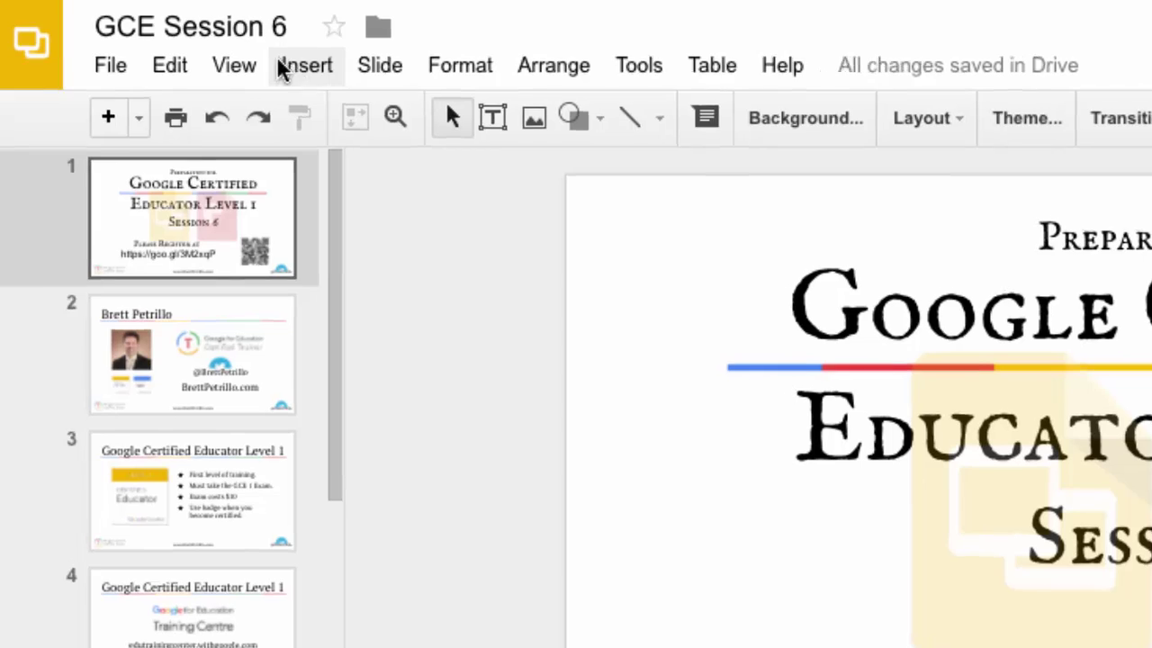
pyautogui.click(134, 75)
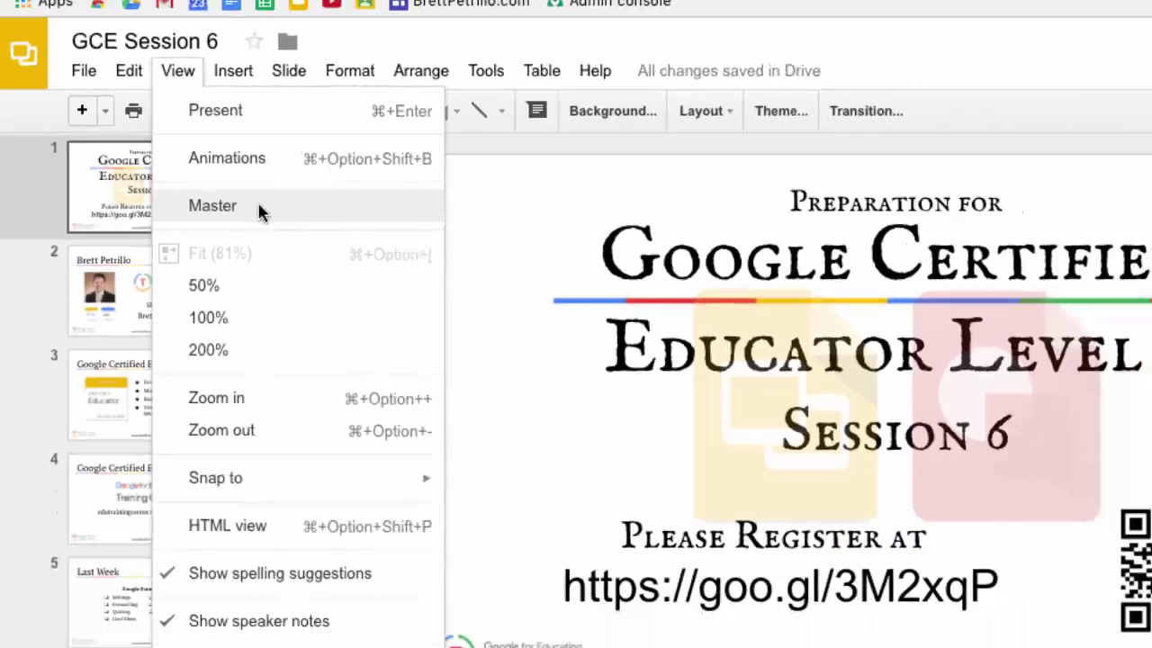
pyautogui.click(413, 258)
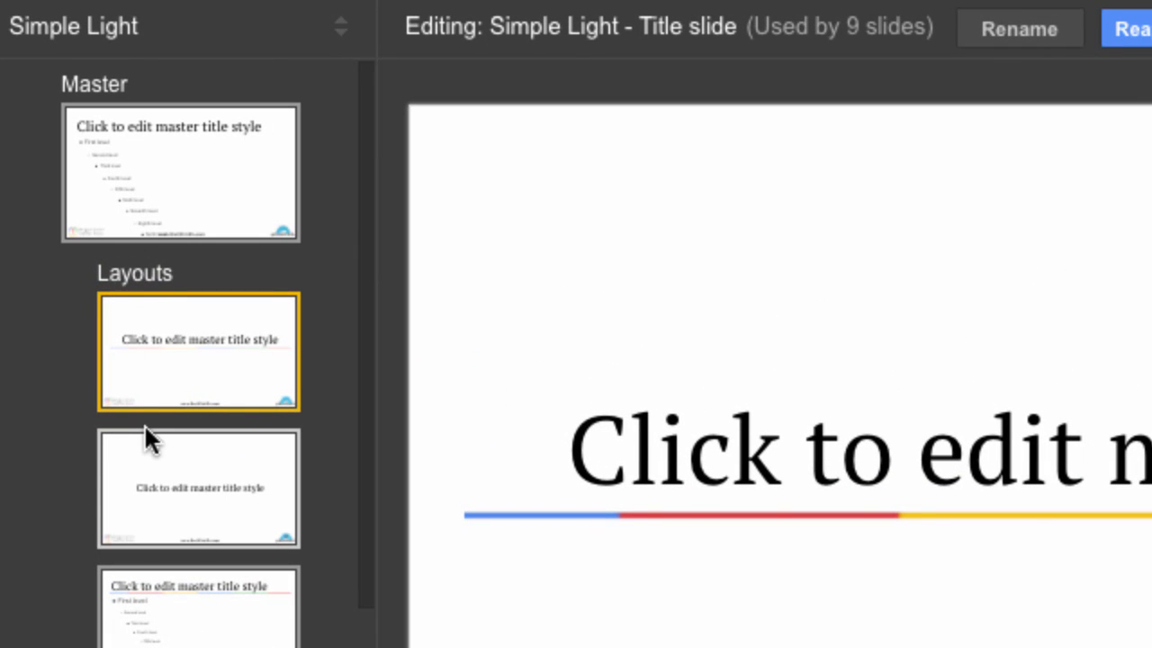
# Examine the Simple Light theme's master and its layouts, from Title slide to Title only.
pyautogui.click(198, 183)
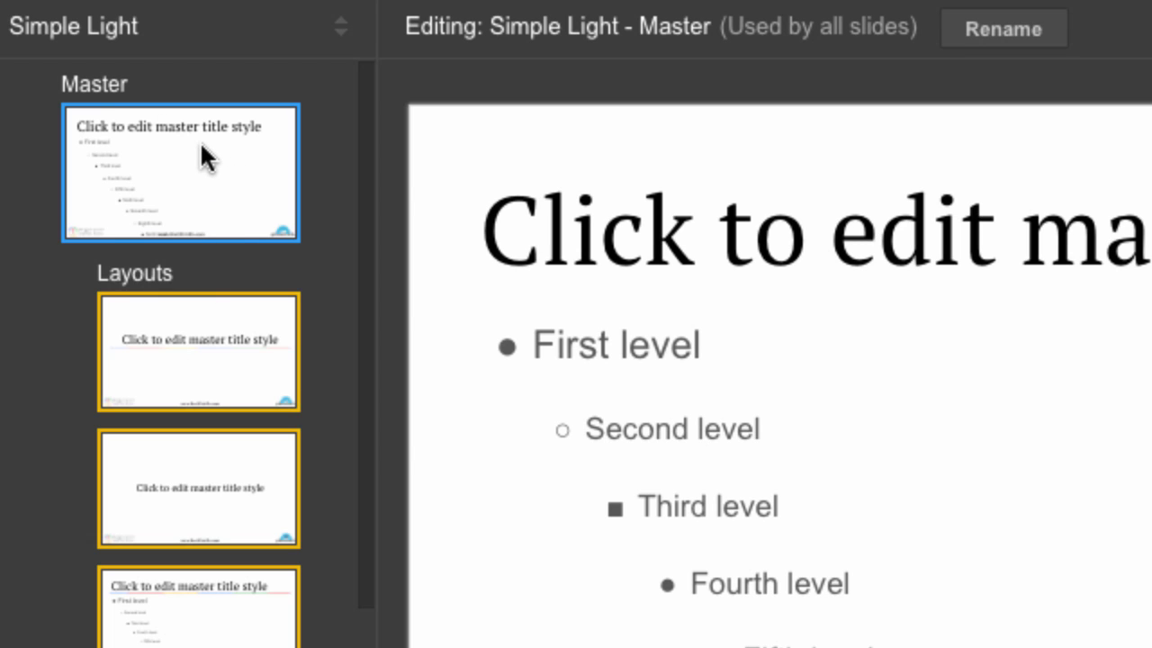
pyautogui.scroll(-4, 223, 265)
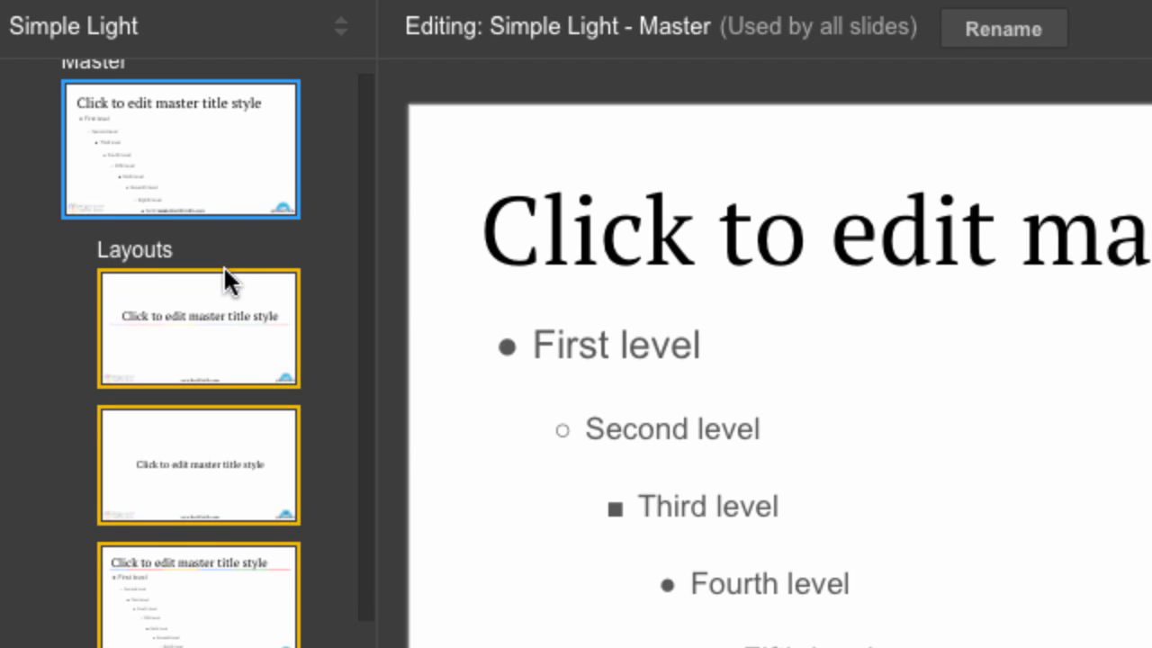
pyautogui.click(205, 216)
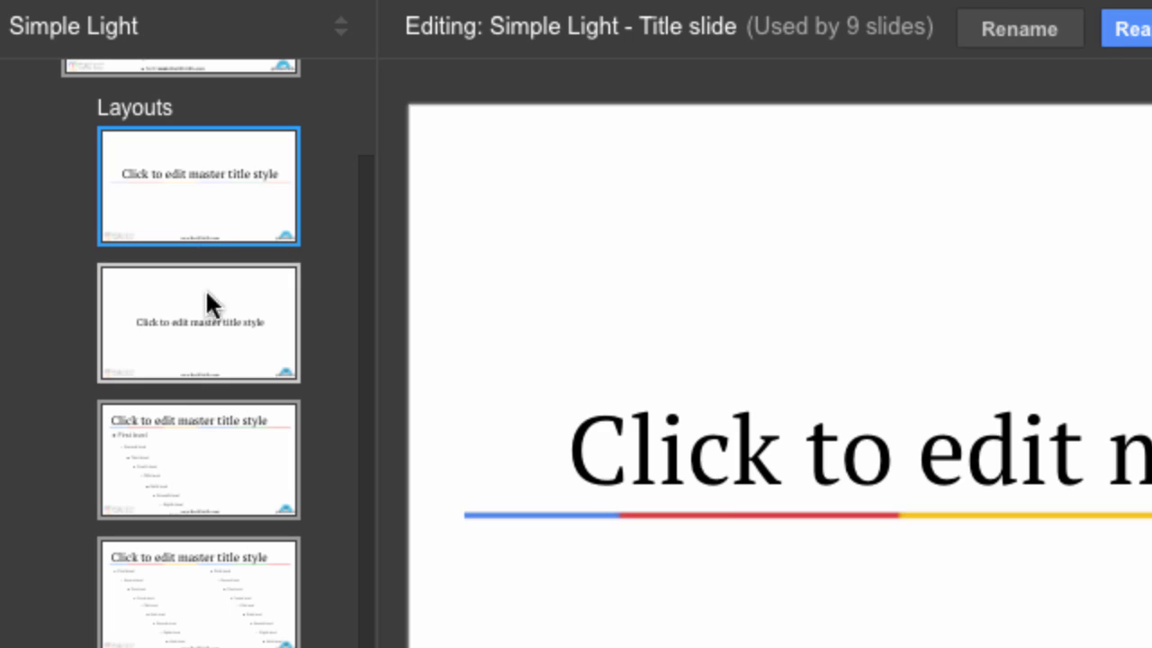
pyautogui.click(209, 329)
pyautogui.click(195, 456)
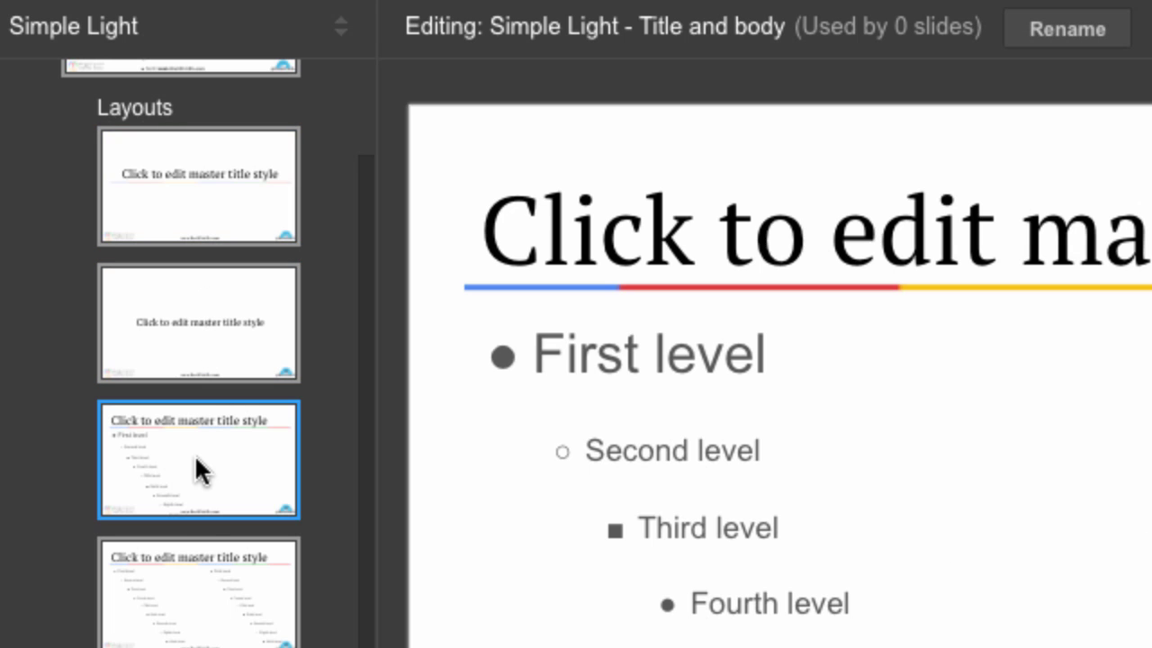
pyautogui.click(213, 578)
pyautogui.press('Down')
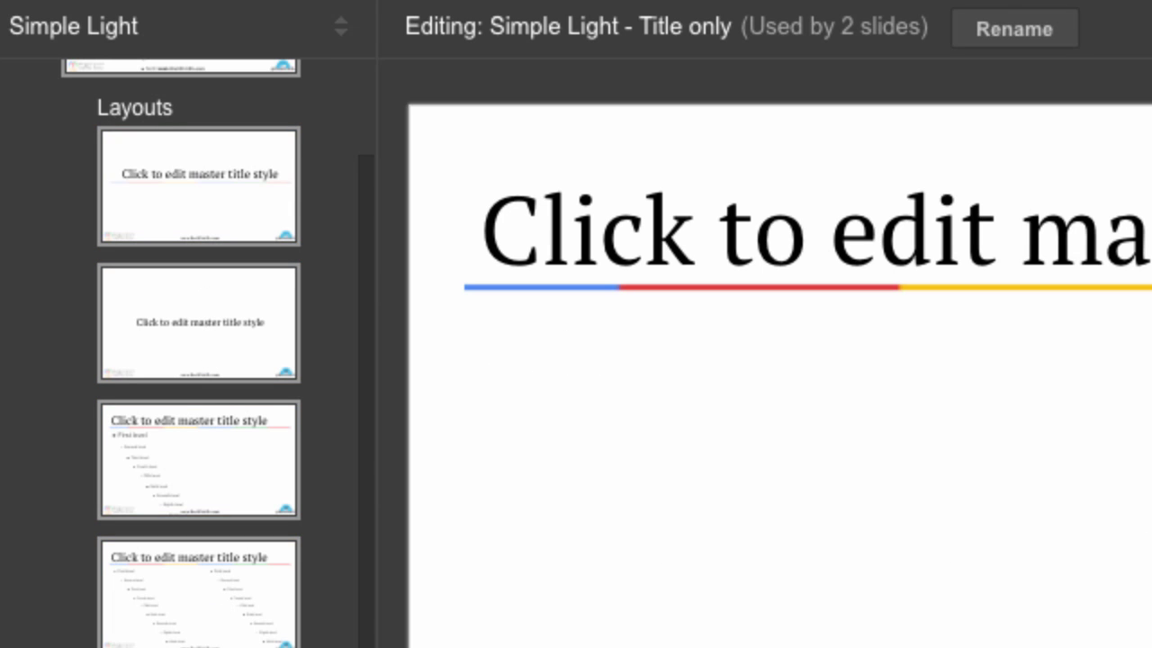
pyautogui.scroll(-7, 215, 549)
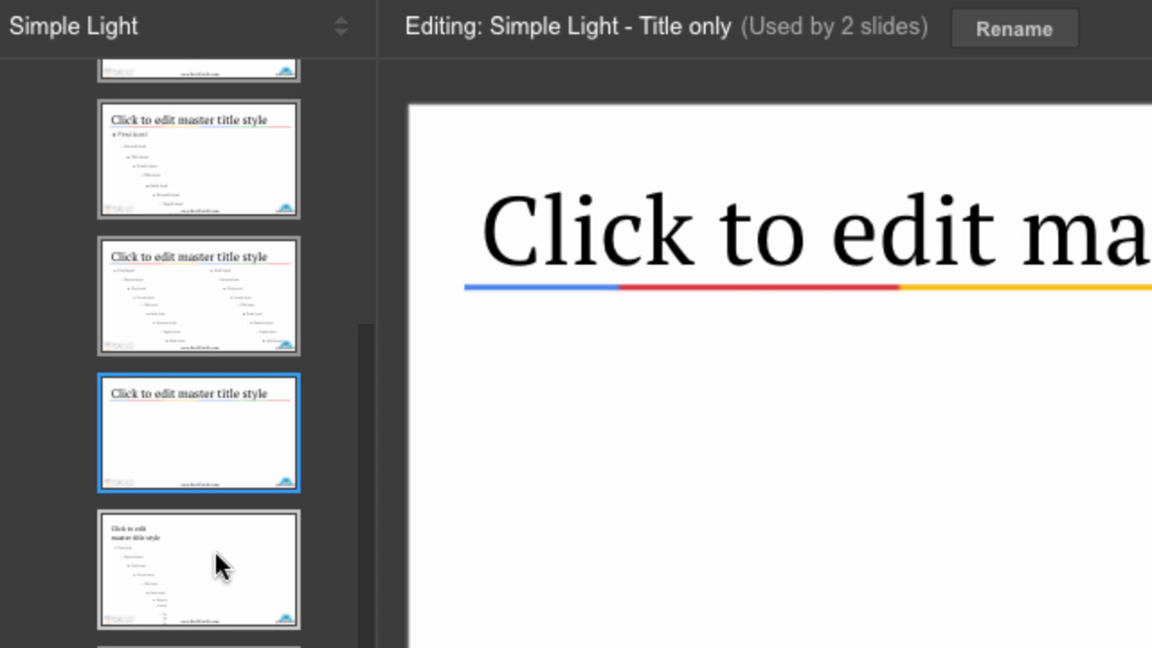
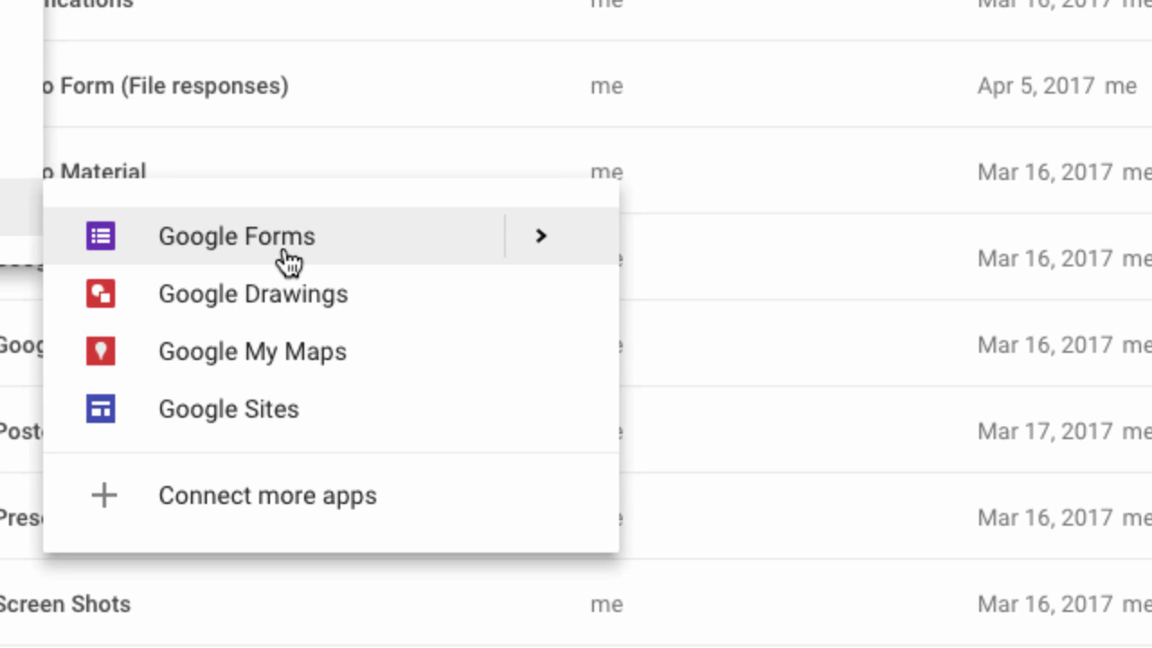
# Look over the creation options in Google Drive and create a new Google Drawings file.
pyautogui.click(541, 241)
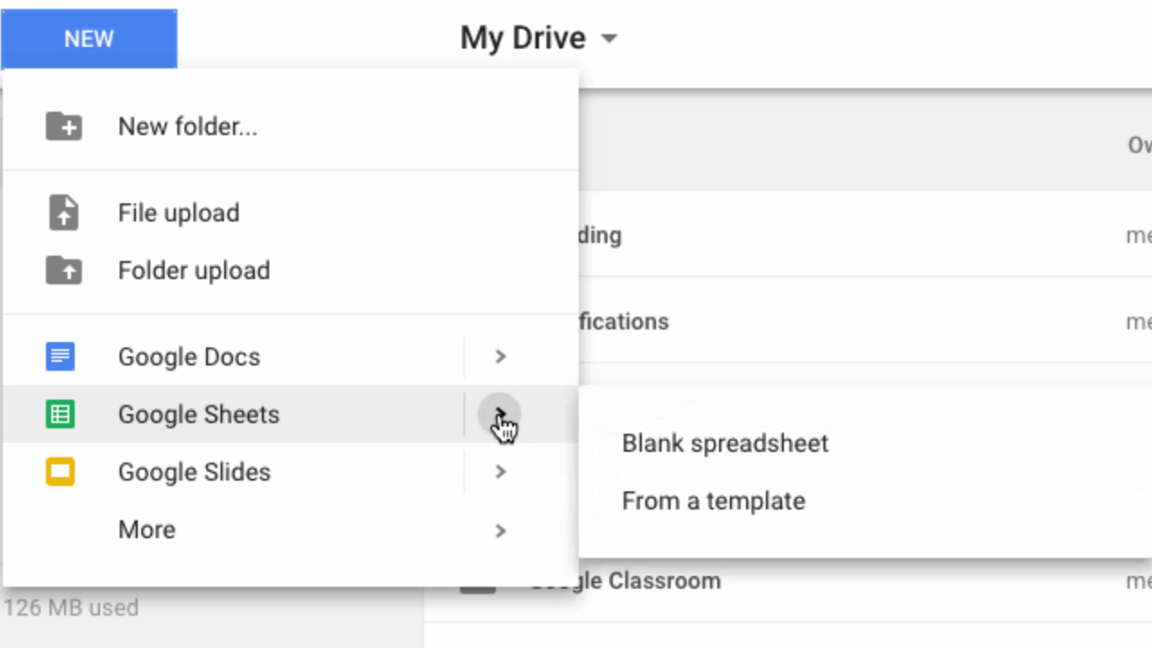
pyautogui.moveTo(507, 367)
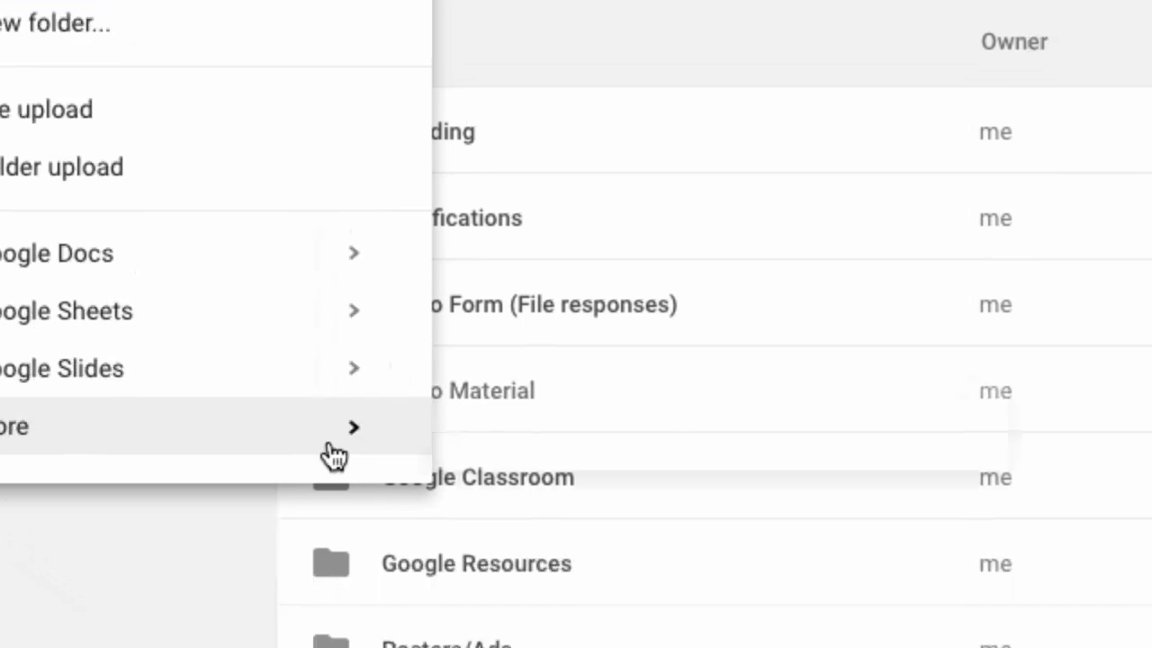
pyautogui.moveTo(554, 549)
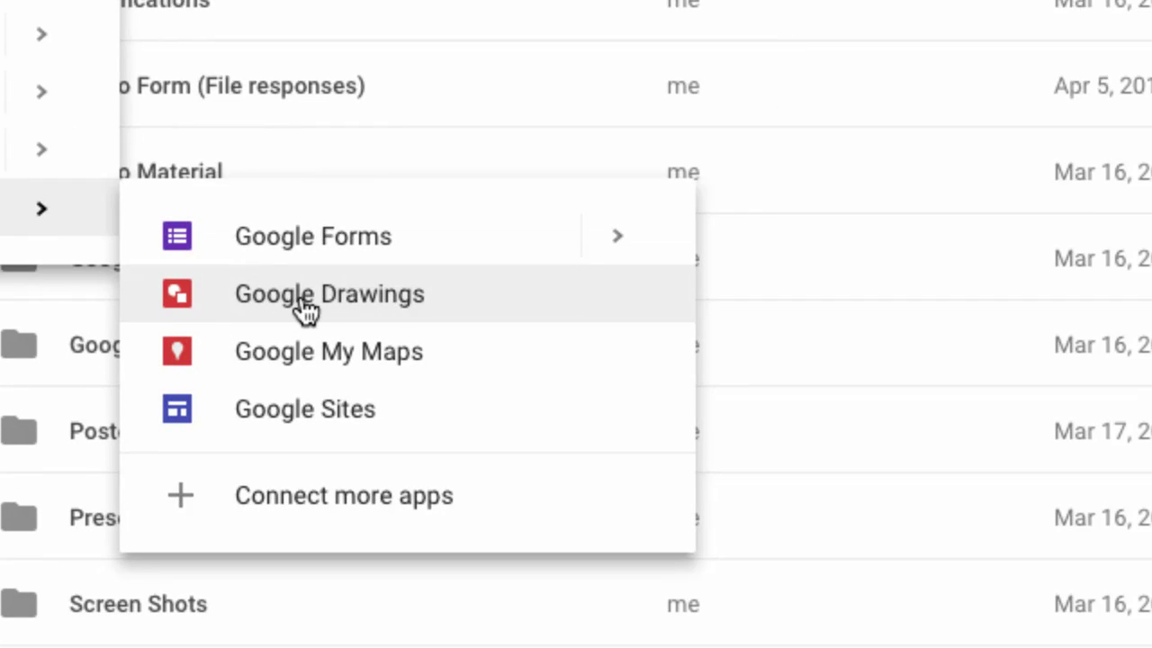
pyautogui.click(380, 299)
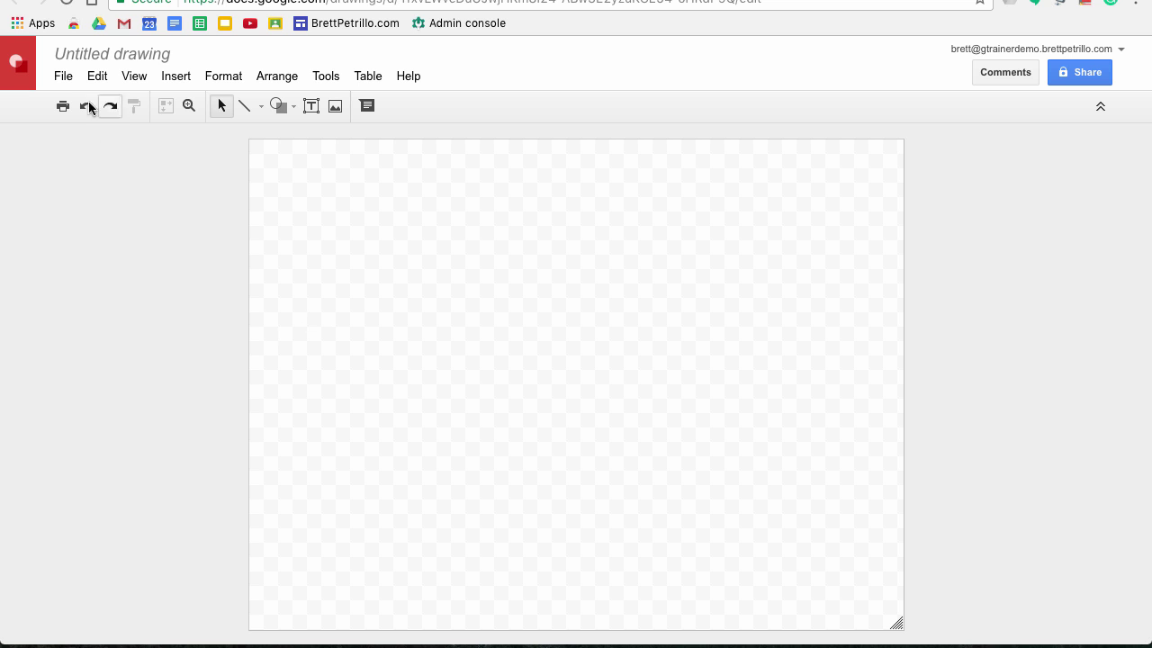
# Examine the drawing's download formats, editing and view commands, and the available sources for inserting an image.
pyautogui.click(61, 78)
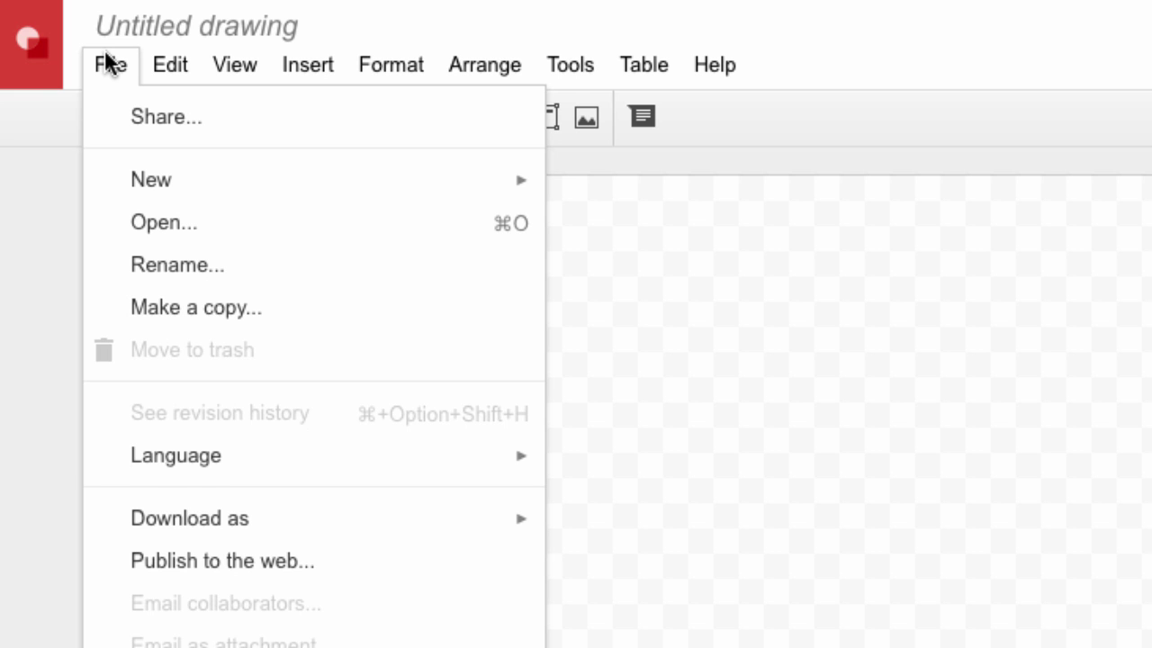
pyautogui.moveTo(193, 531)
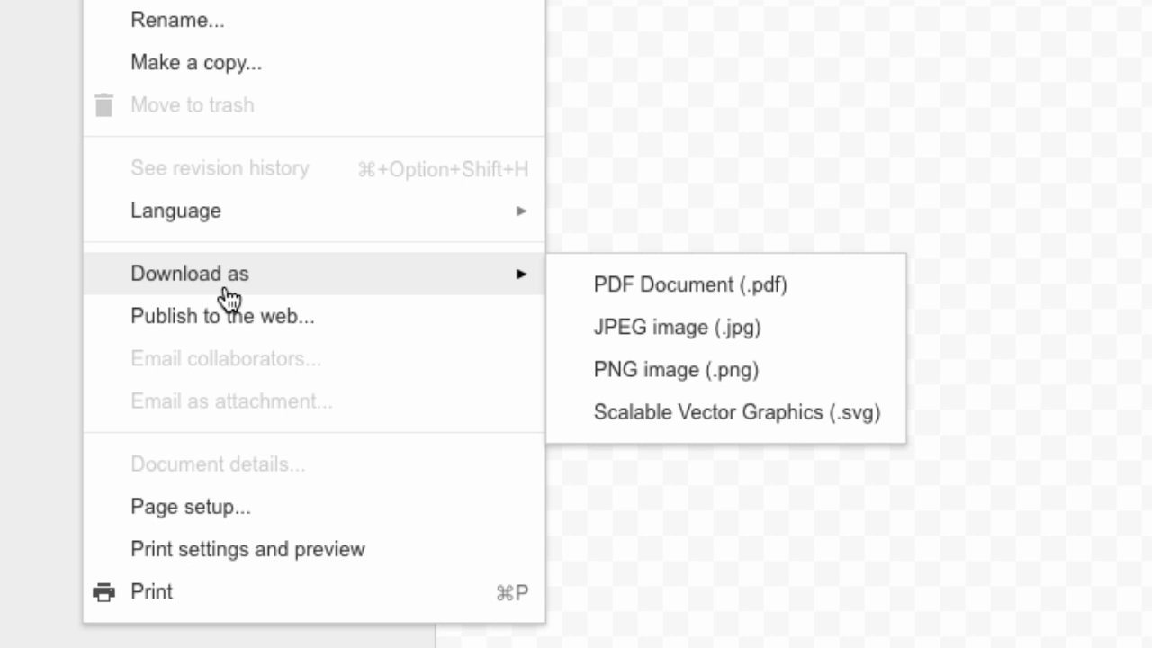
pyautogui.click(167, 63)
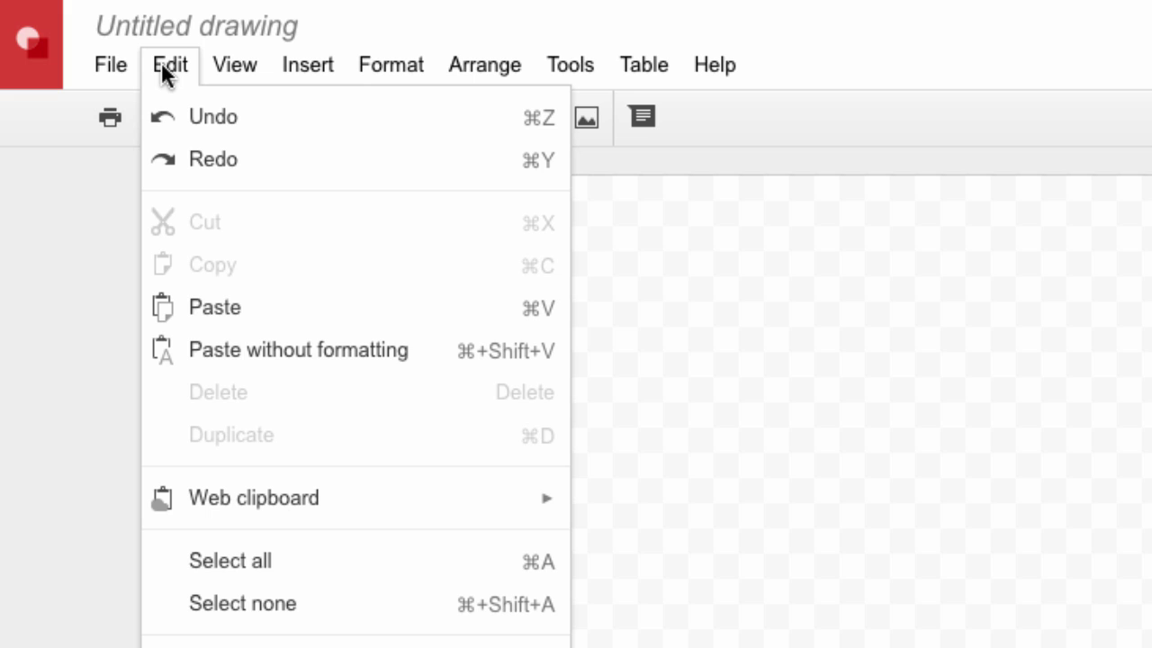
pyautogui.moveTo(219, 63)
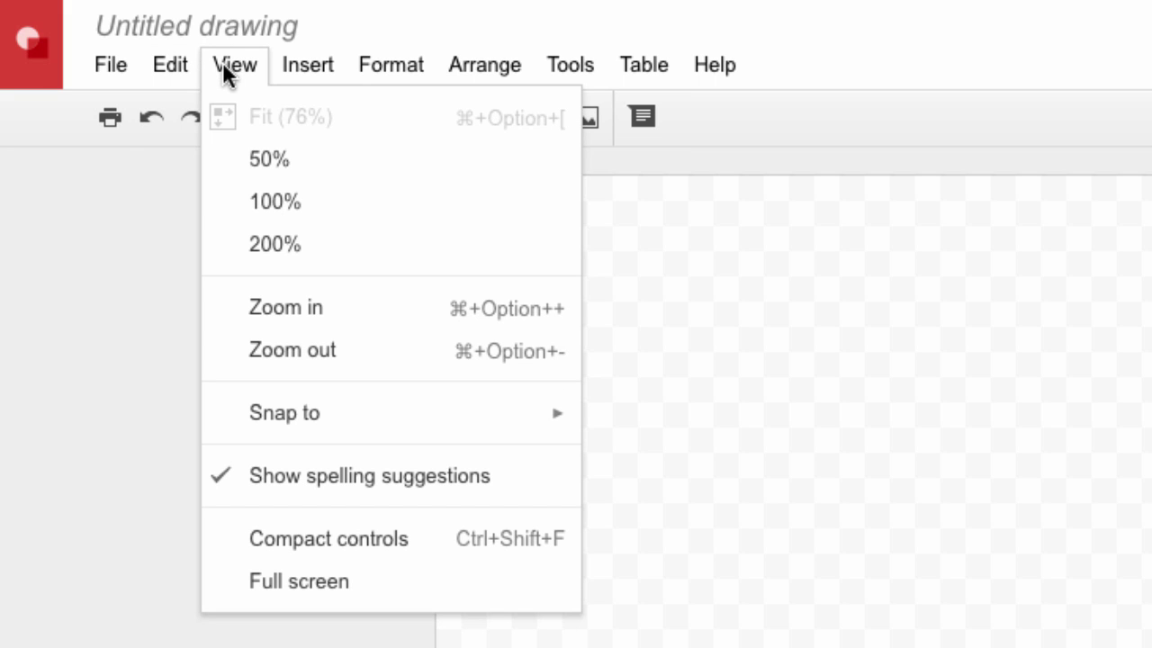
pyautogui.moveTo(295, 74)
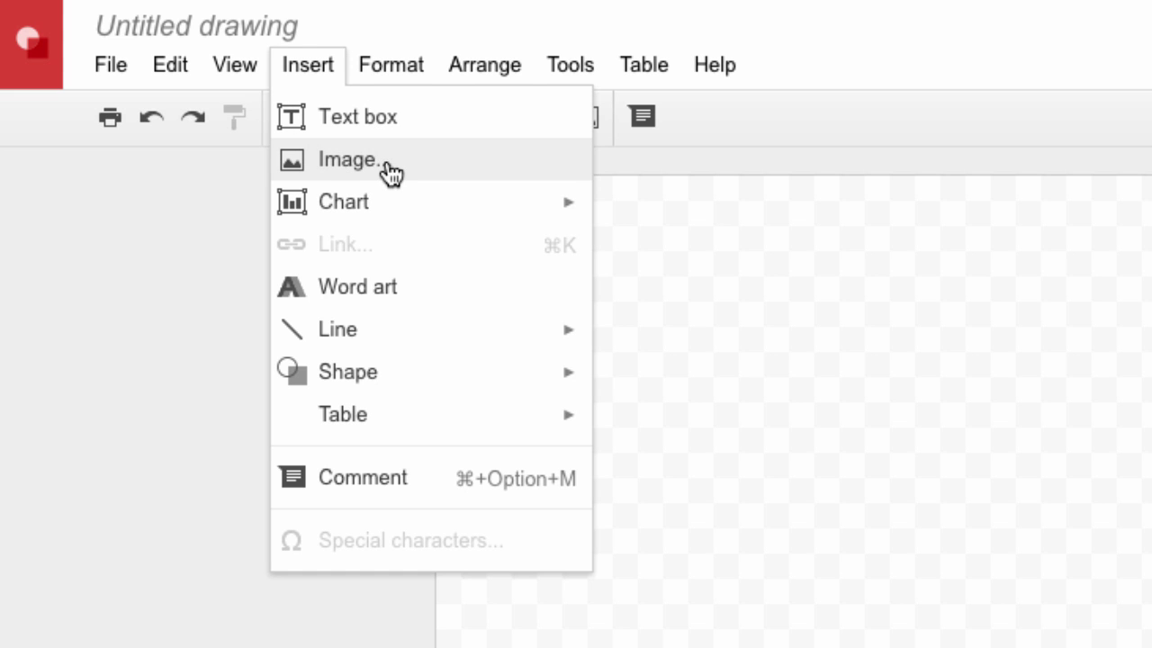
pyautogui.click(432, 165)
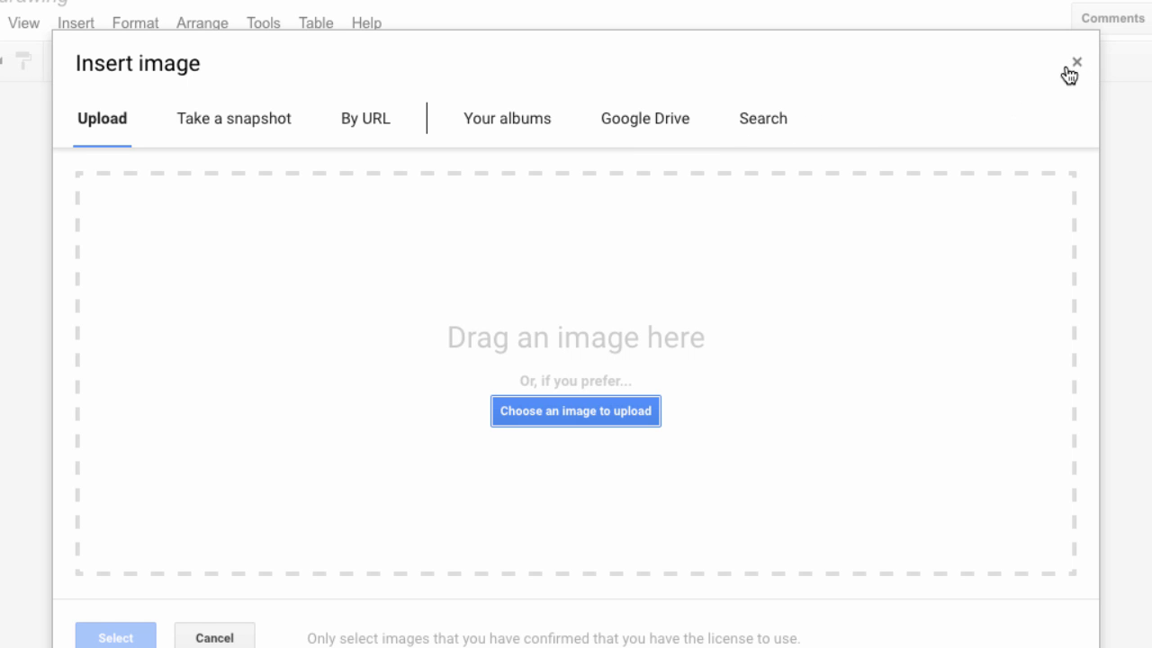
pyautogui.click(1077, 63)
# Review the insertable content types, including shapes and tables, plus the formatting, arranging, tools and table commands.
pyautogui.click(151, 39)
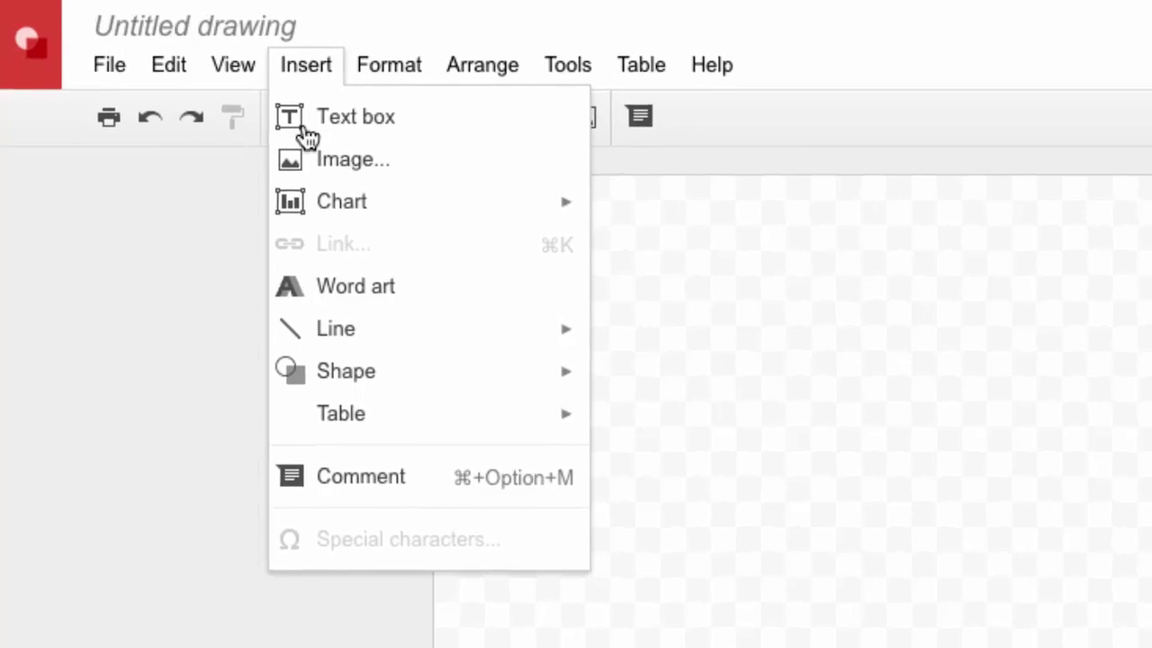
pyautogui.moveTo(164, 147)
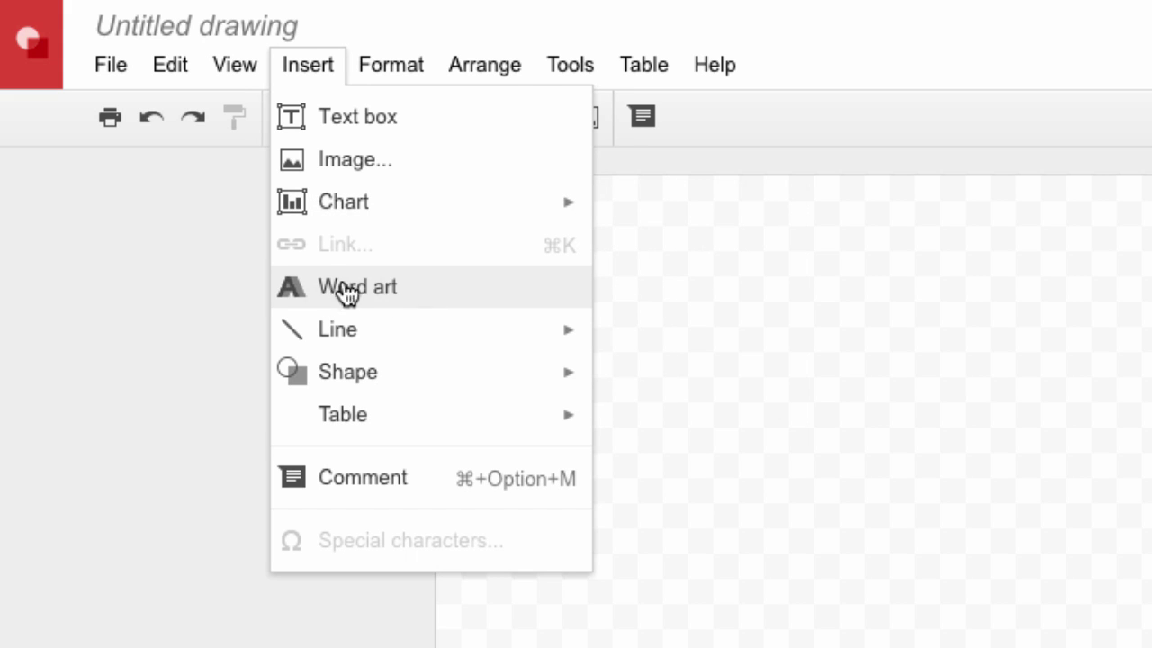
pyautogui.moveTo(339, 343)
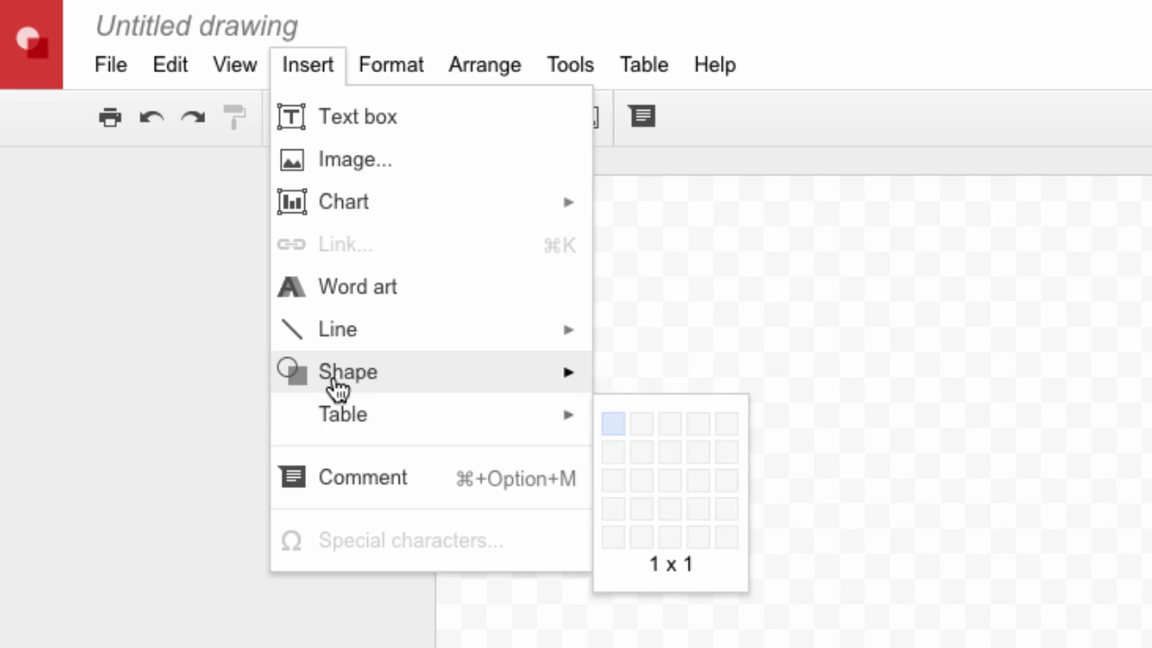
pyautogui.moveTo(351, 389)
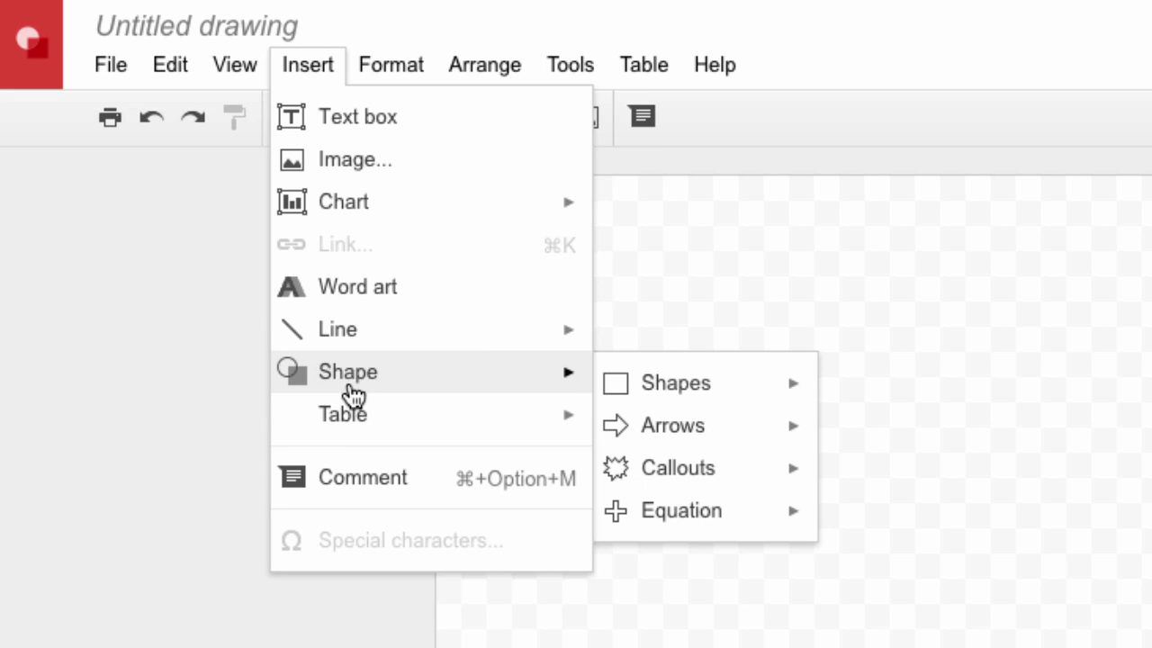
pyautogui.moveTo(384, 45)
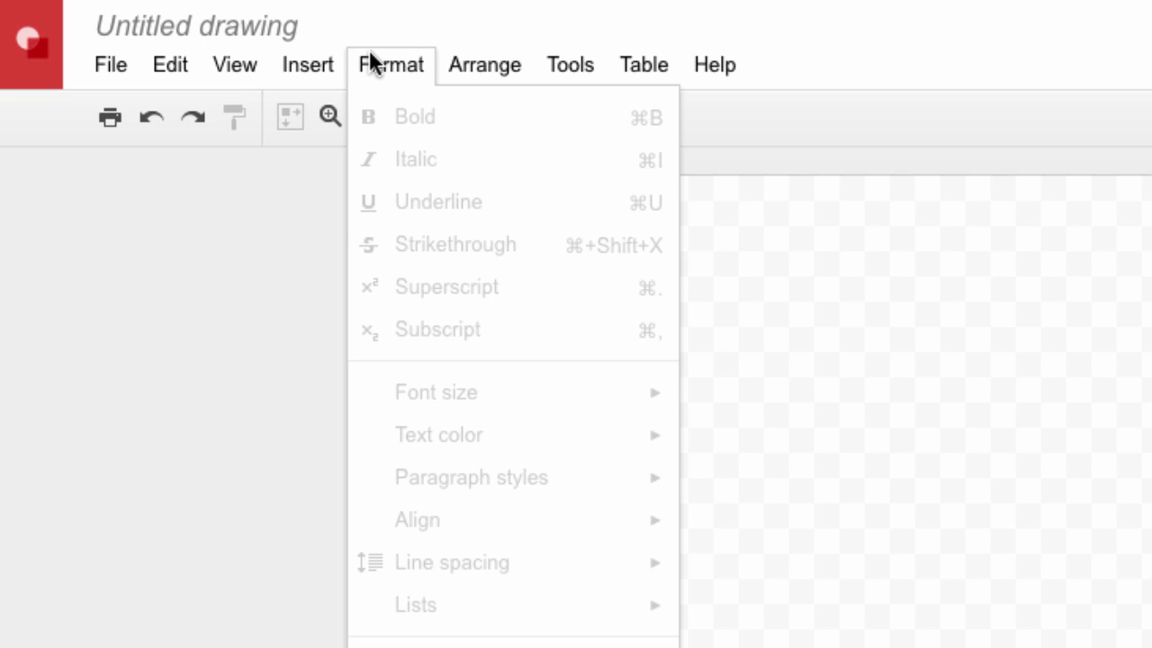
pyautogui.moveTo(470, 66)
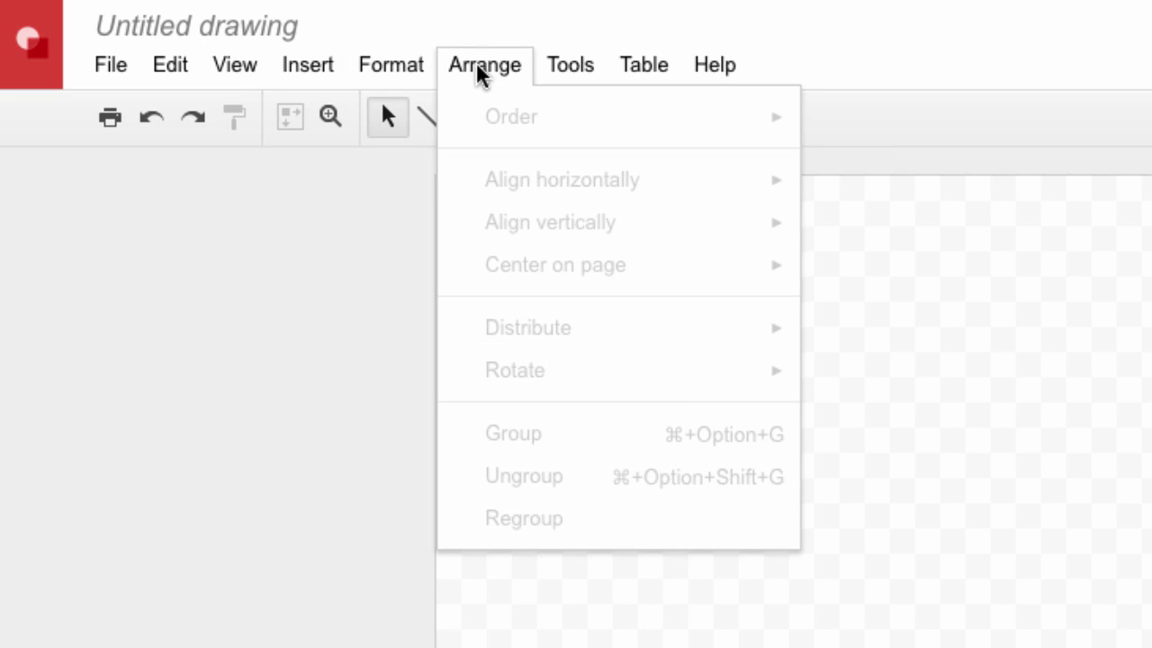
pyautogui.moveTo(560, 63)
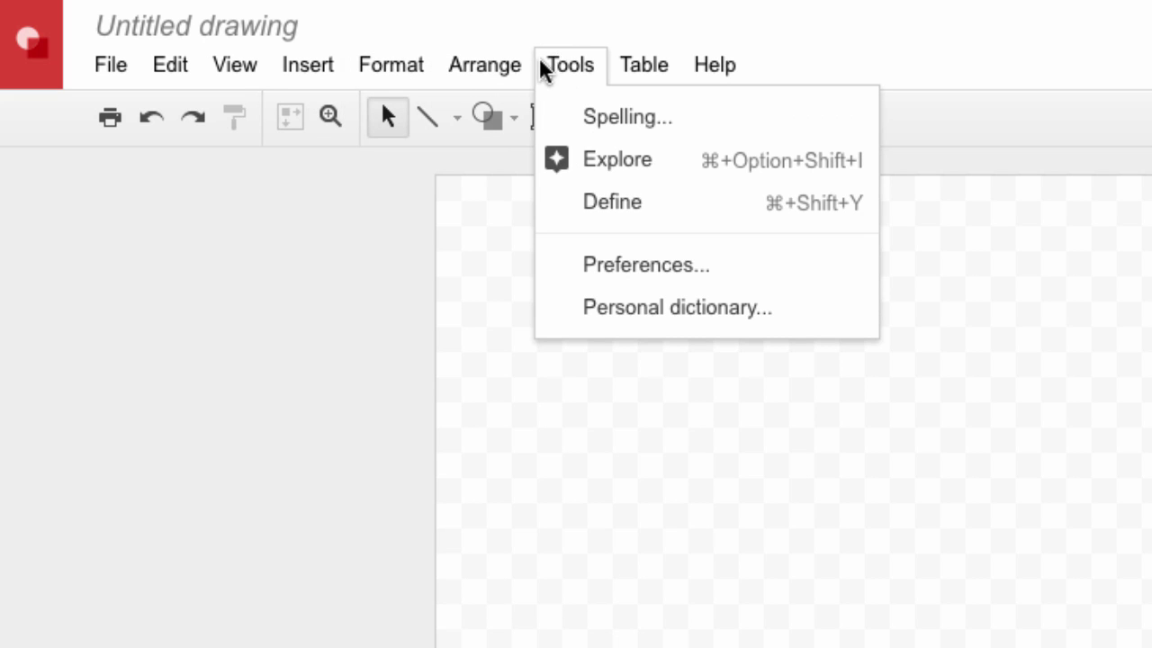
pyautogui.moveTo(662, 74)
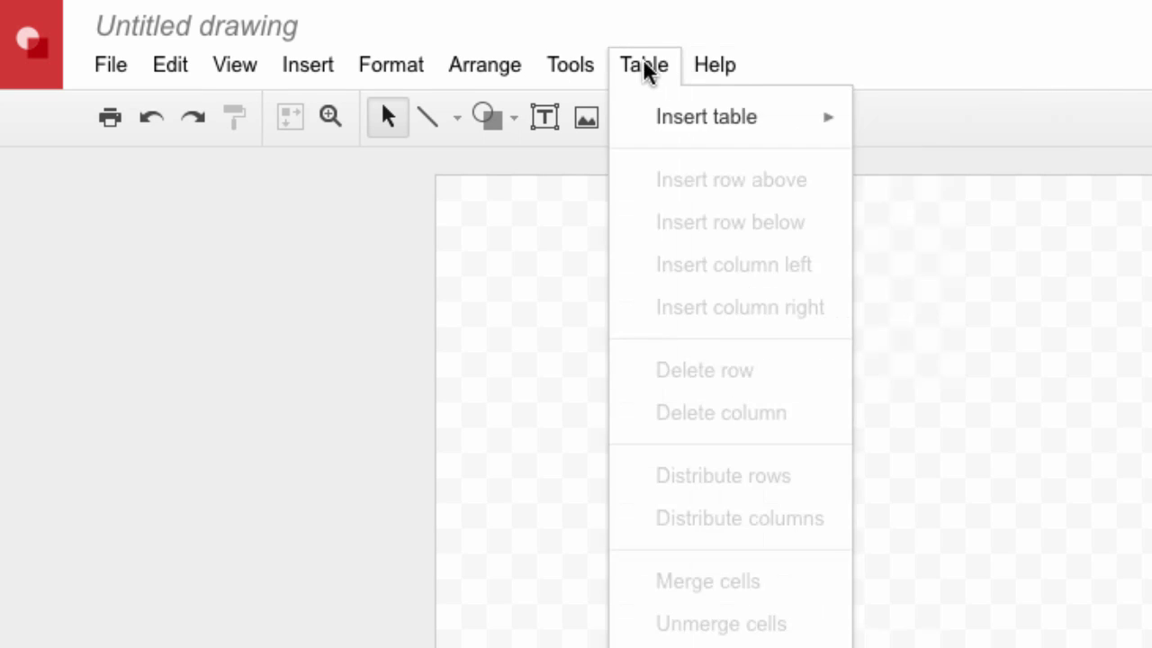
pyautogui.click(844, 482)
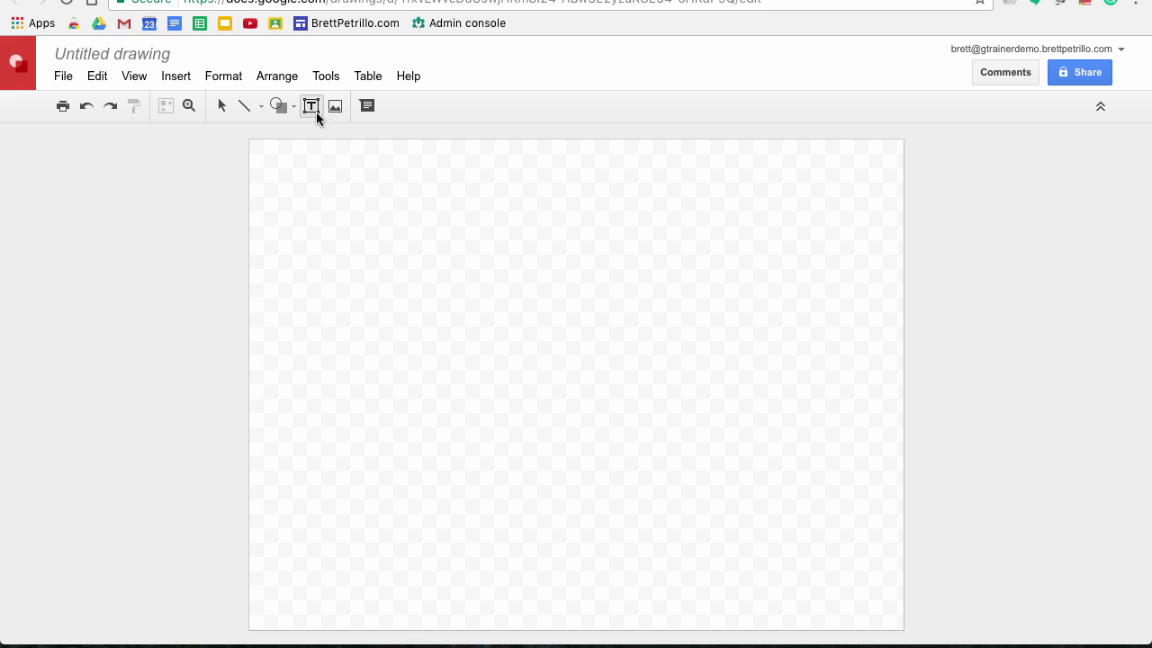
# Draw a wide text box near the top of the canvas and center its text horizontally and vertically.
pyautogui.click(316, 111)
pyautogui.moveTo(419, 185); pyautogui.dragTo(692, 254)
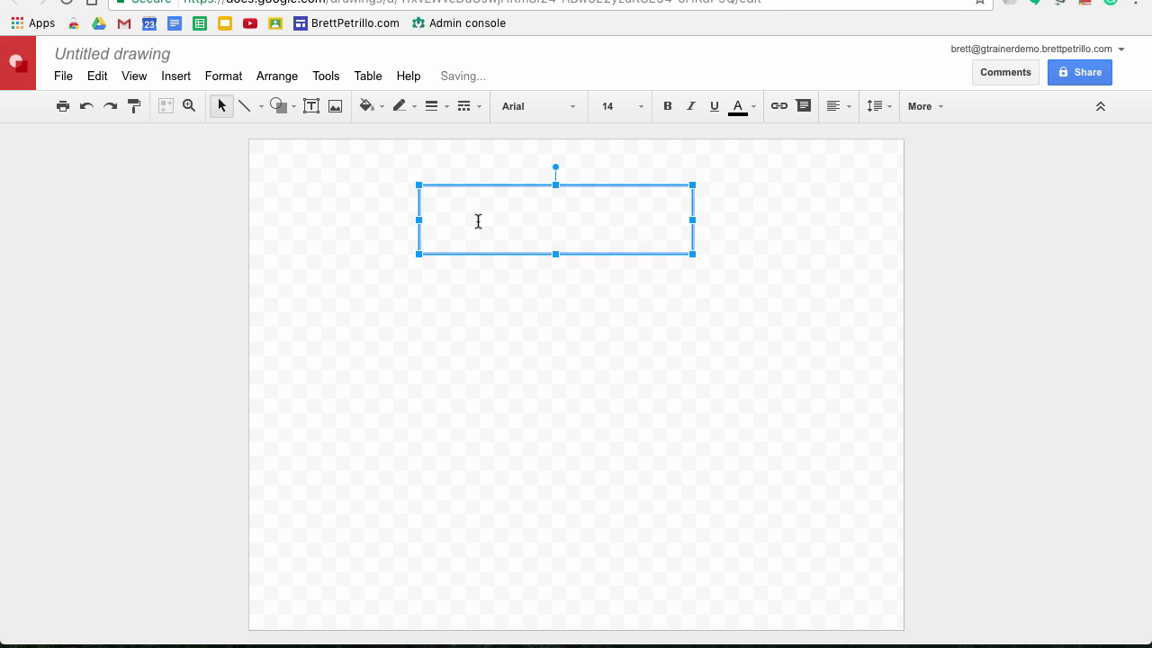
pyautogui.click(841, 106)
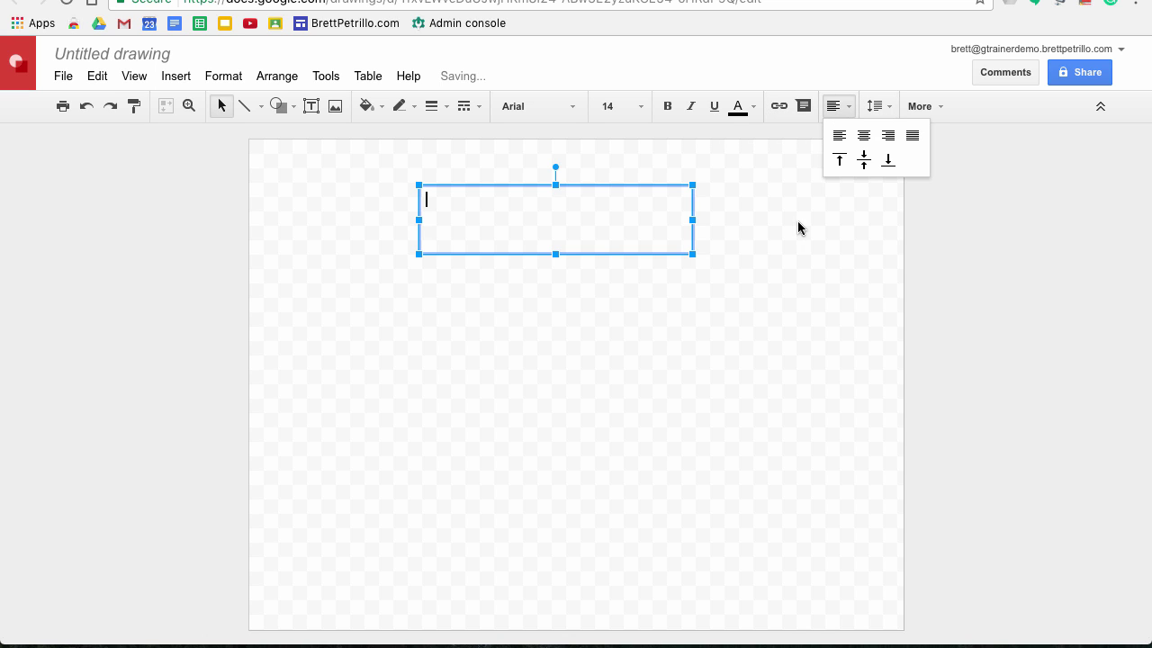
pyautogui.click(863, 135)
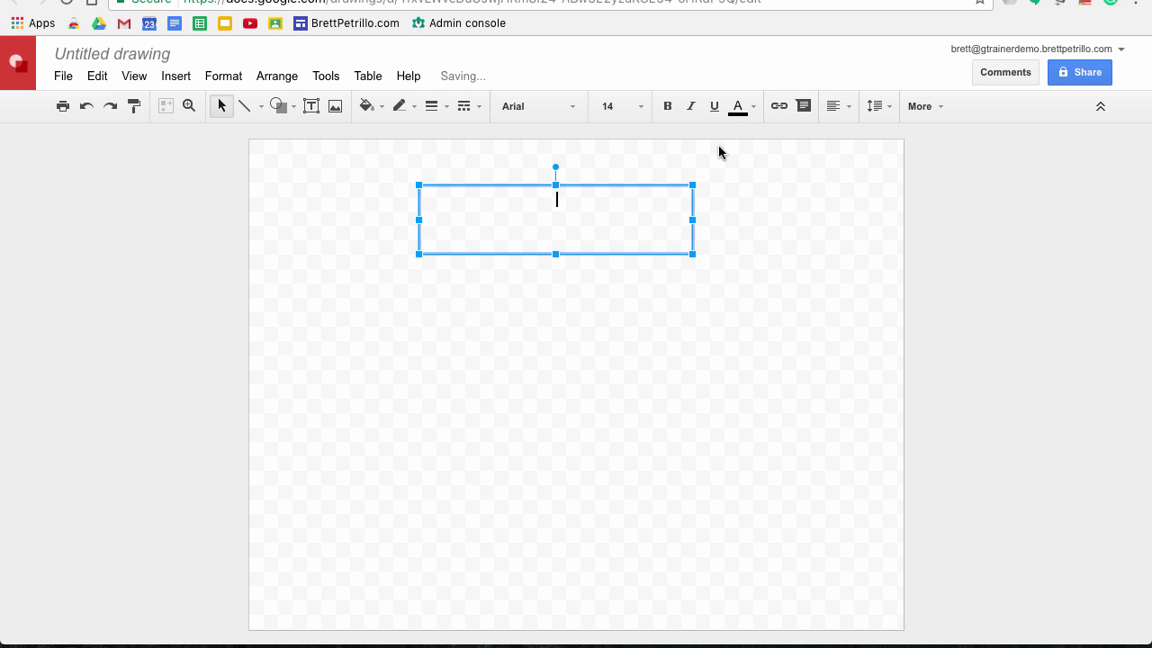
pyautogui.click(878, 107)
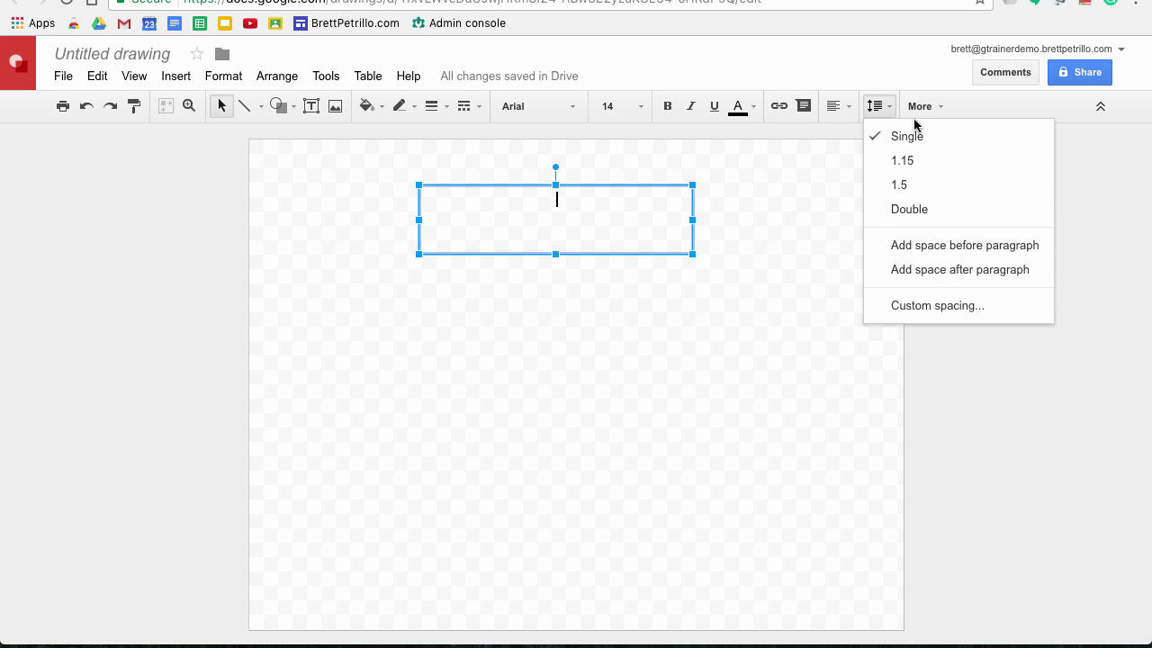
pyautogui.click(846, 106)
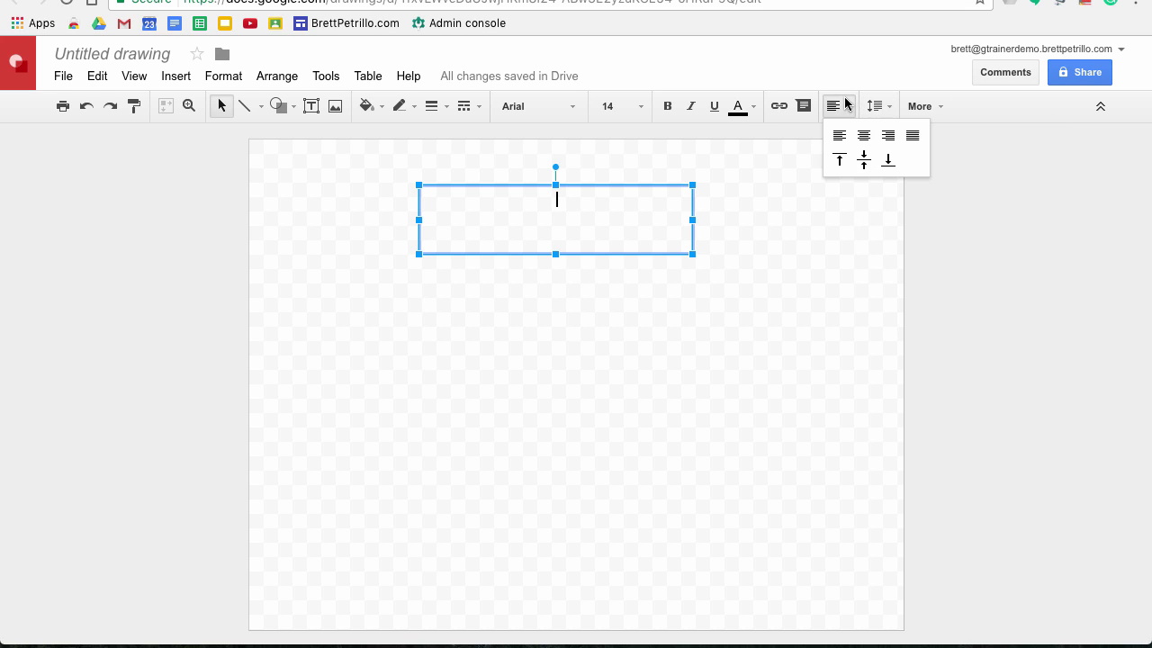
pyautogui.click(864, 162)
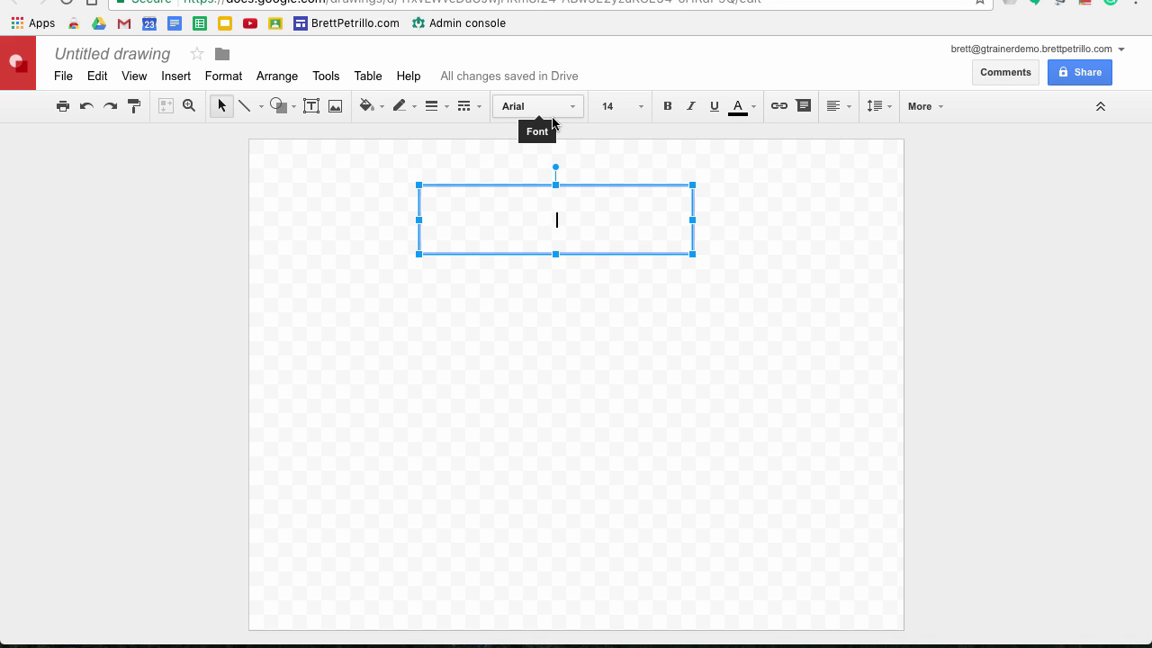
# Enter Title in the text box and format it as IM Fell English at size 36.
pyautogui.write('Title')
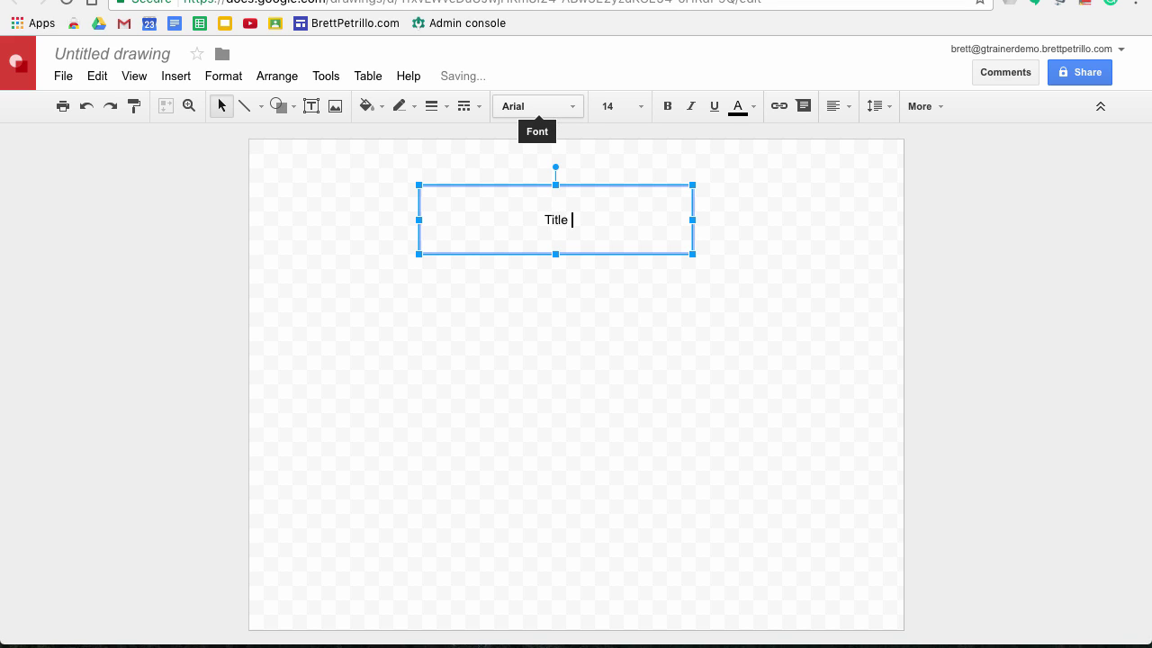
pyautogui.moveTo(570, 219); pyautogui.dragTo(524, 218)
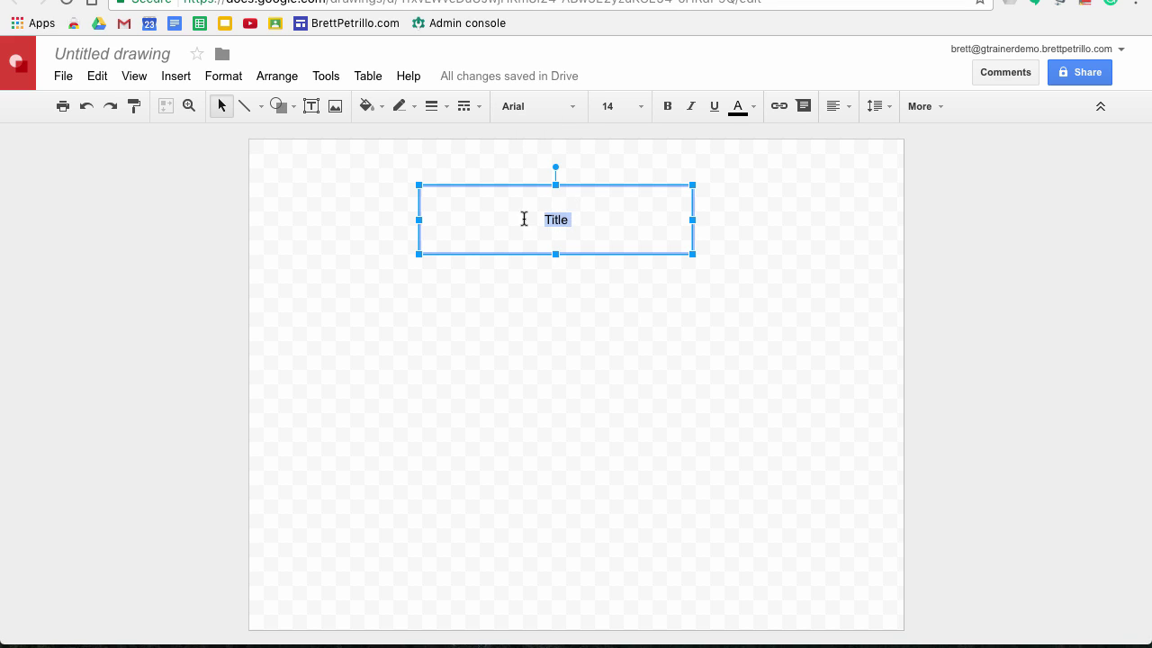
pyautogui.click(640, 106)
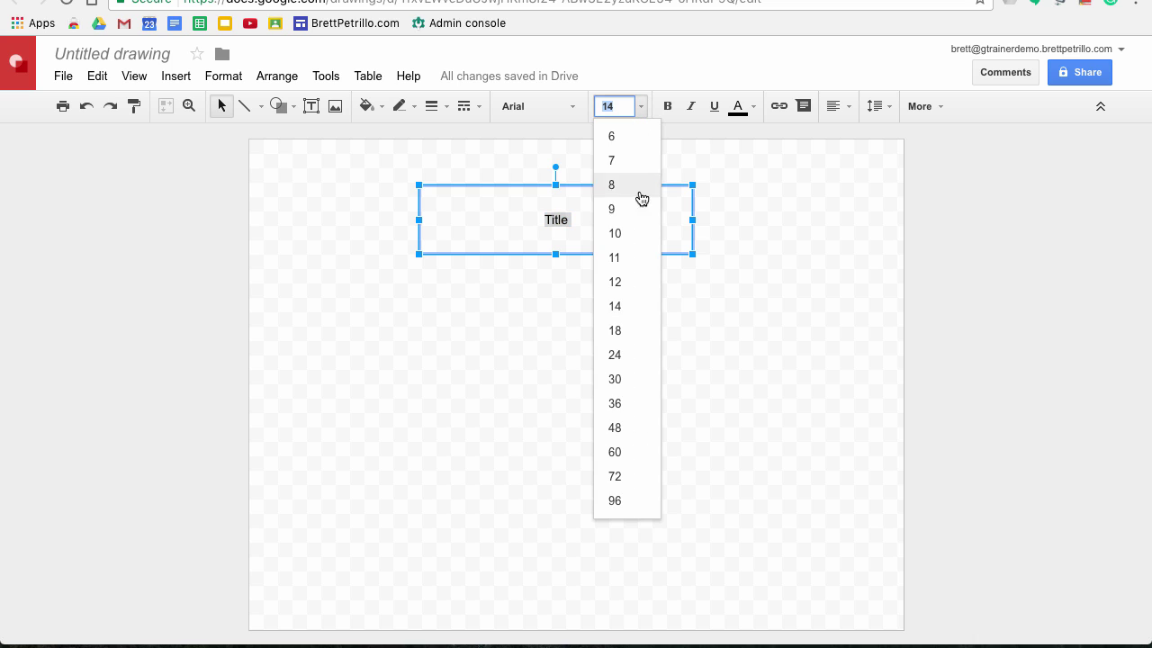
pyautogui.click(635, 403)
pyautogui.click(573, 107)
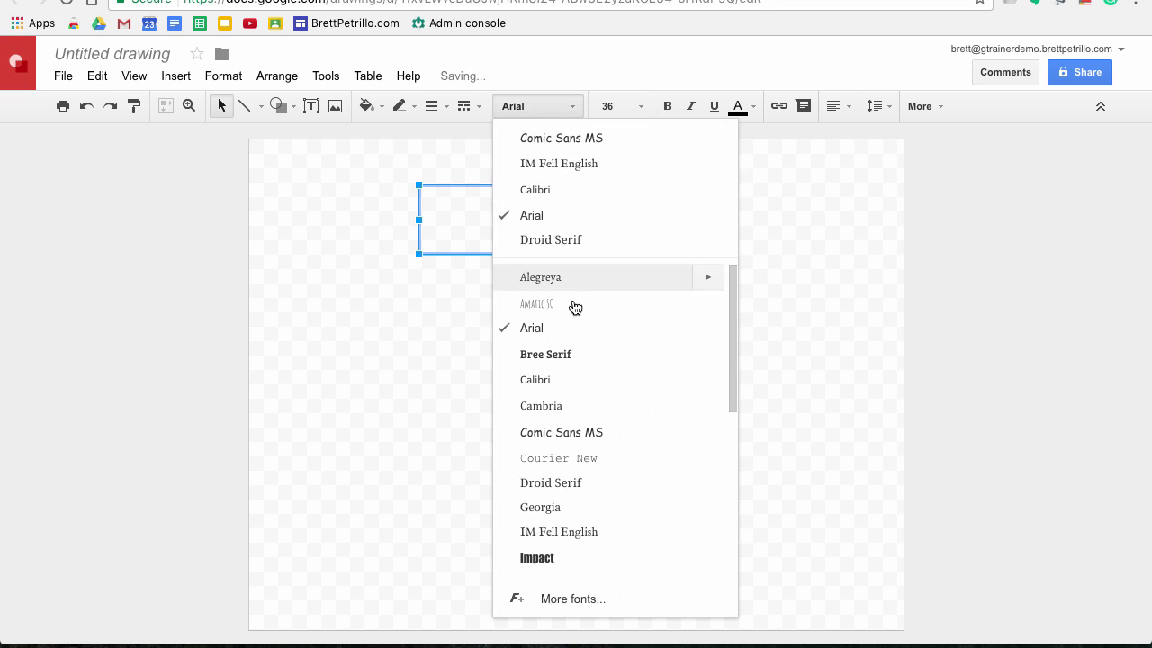
pyautogui.click(611, 162)
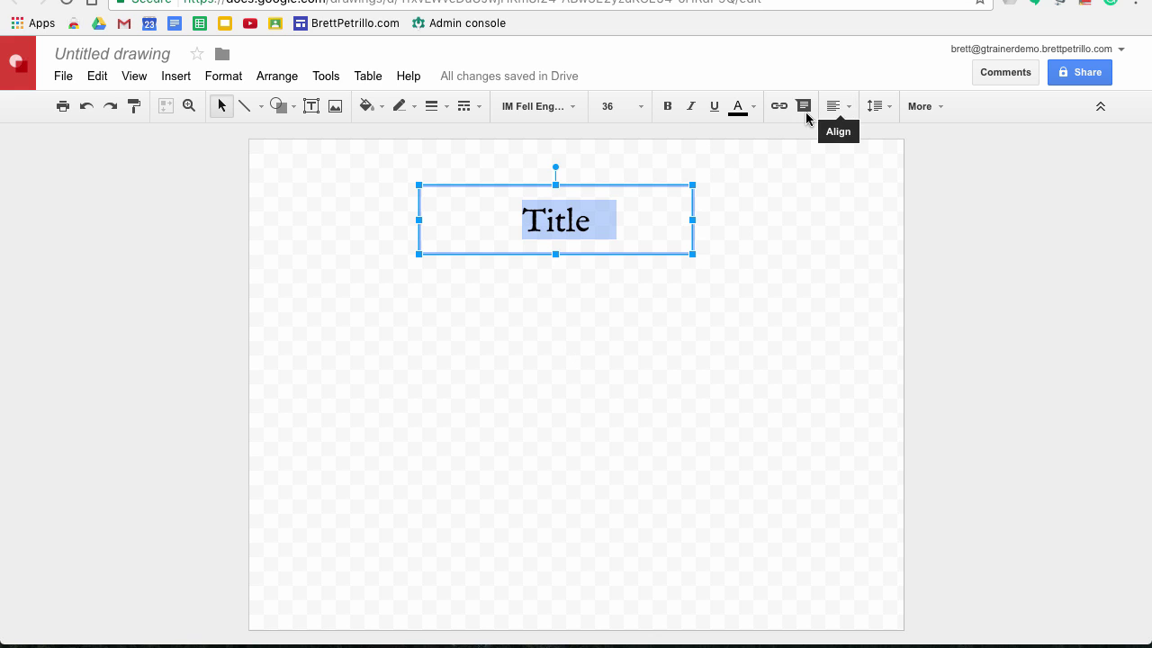
pyautogui.click(492, 337)
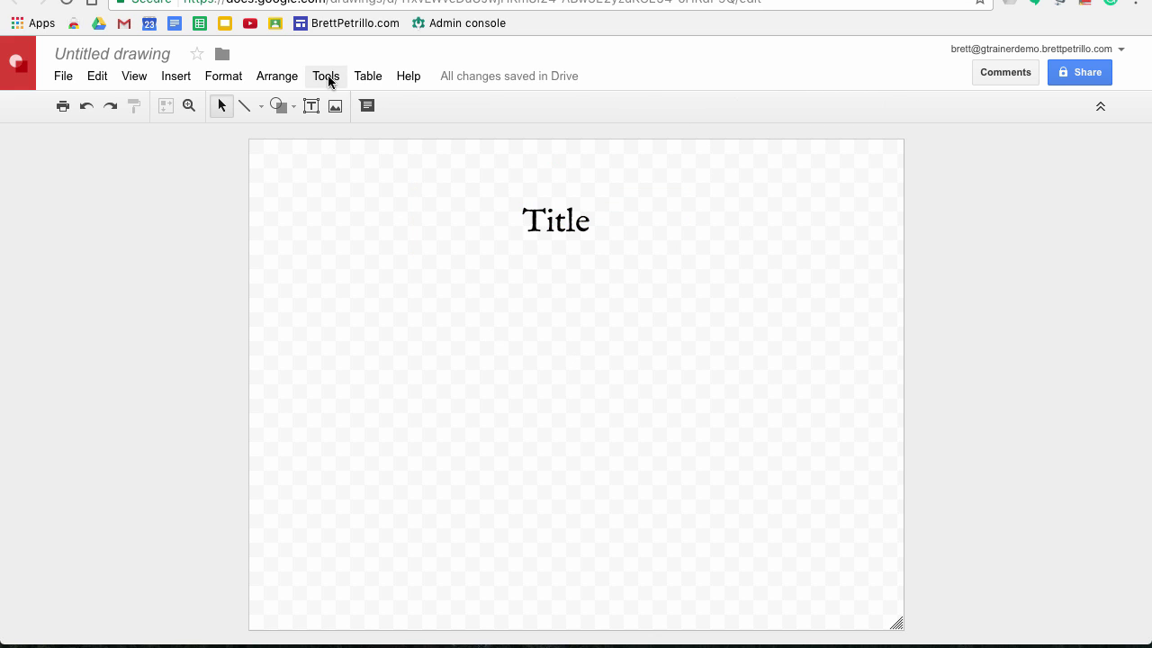
# Review the available shape categories, then draw a small rectangle below the title, toward the left half of the canvas.
pyautogui.click(303, 107)
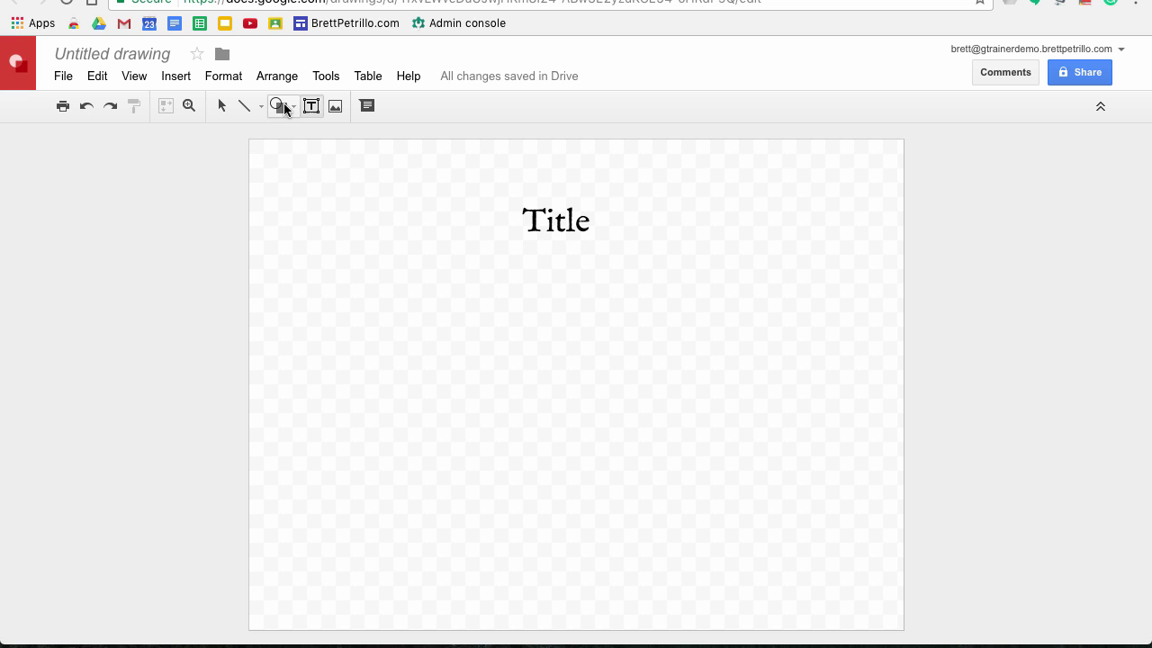
pyautogui.click(280, 106)
pyautogui.moveTo(295, 143)
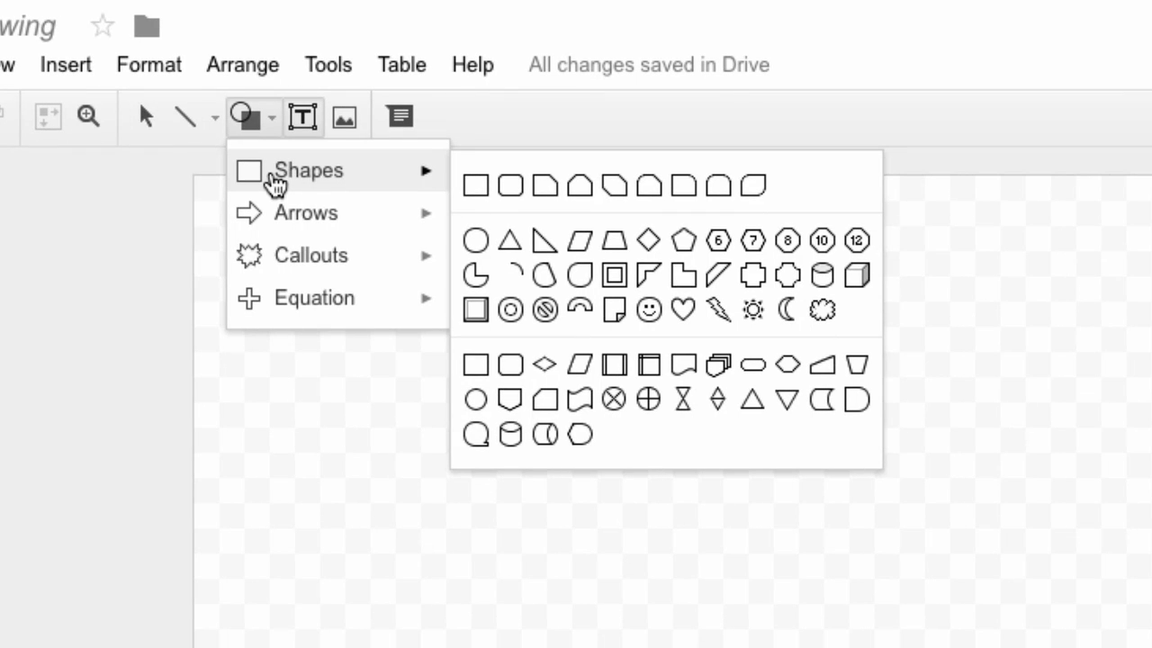
pyautogui.moveTo(311, 226)
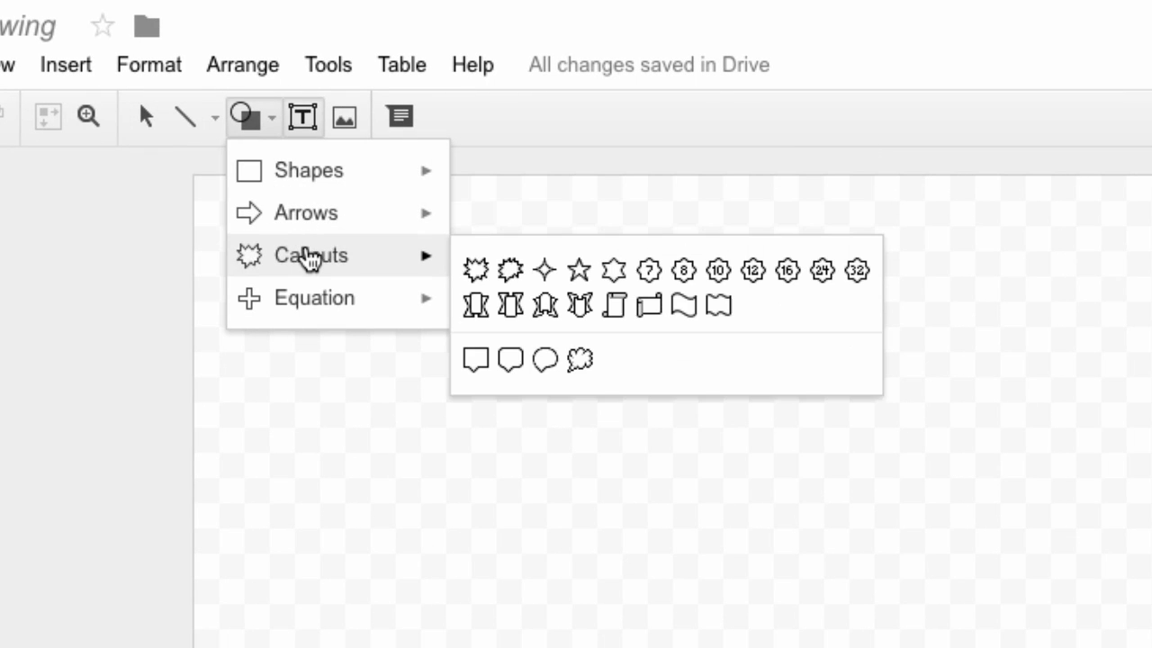
pyautogui.moveTo(301, 315)
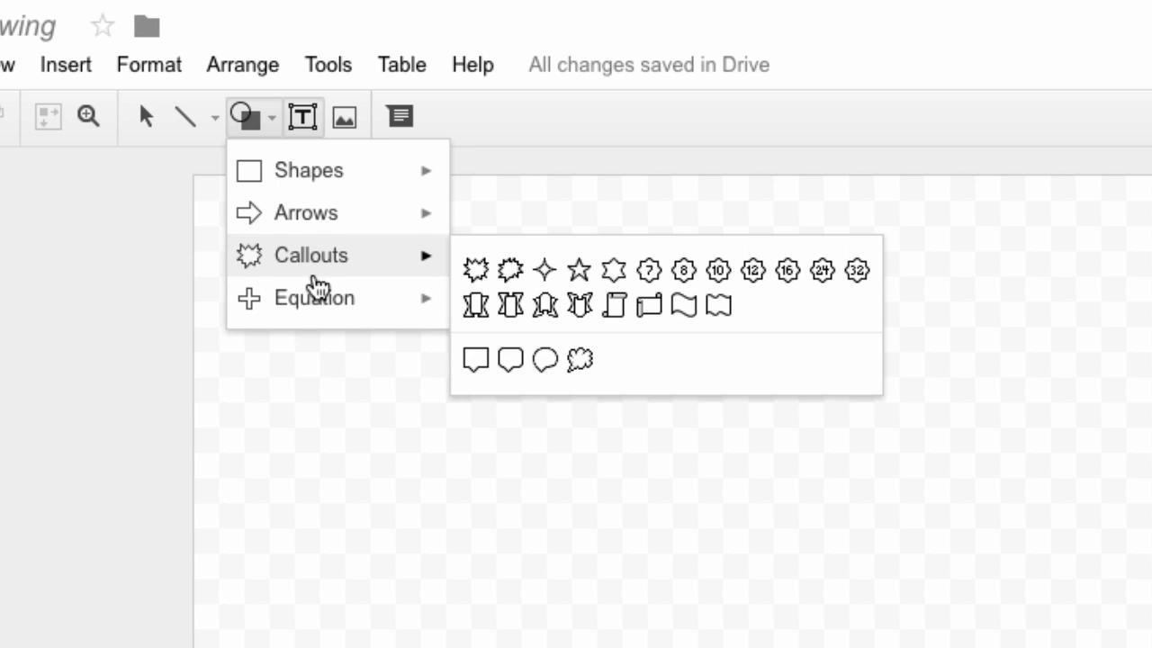
pyautogui.moveTo(332, 183)
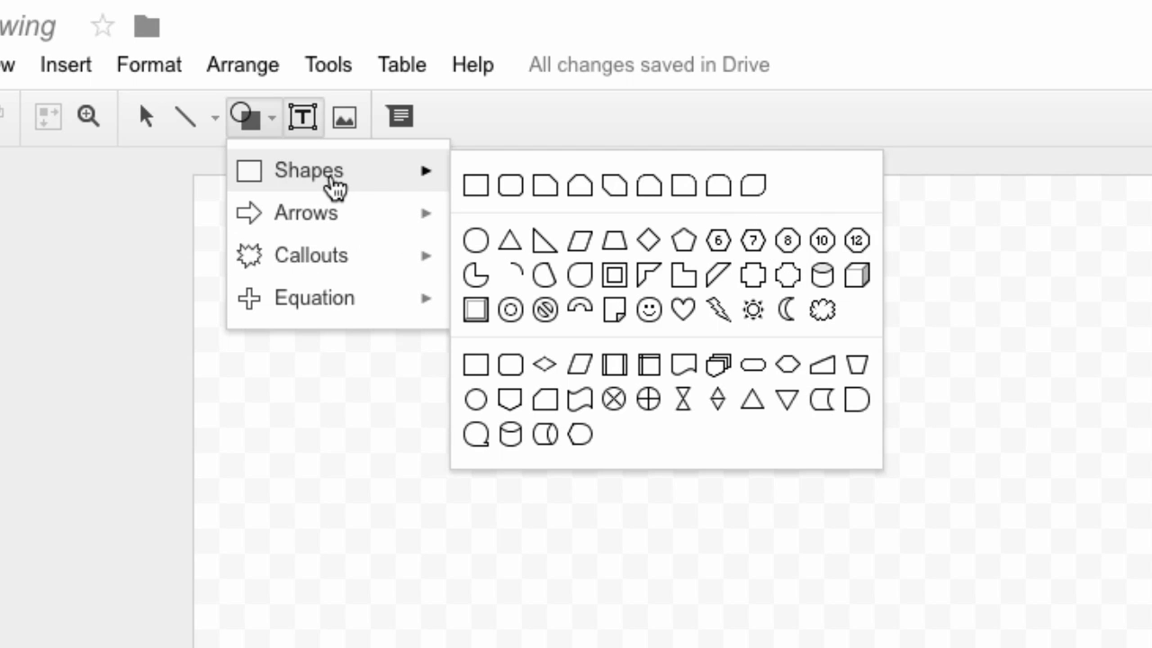
pyautogui.click(482, 189)
pyautogui.moveTo(385, 552); pyautogui.dragTo(609, 647)
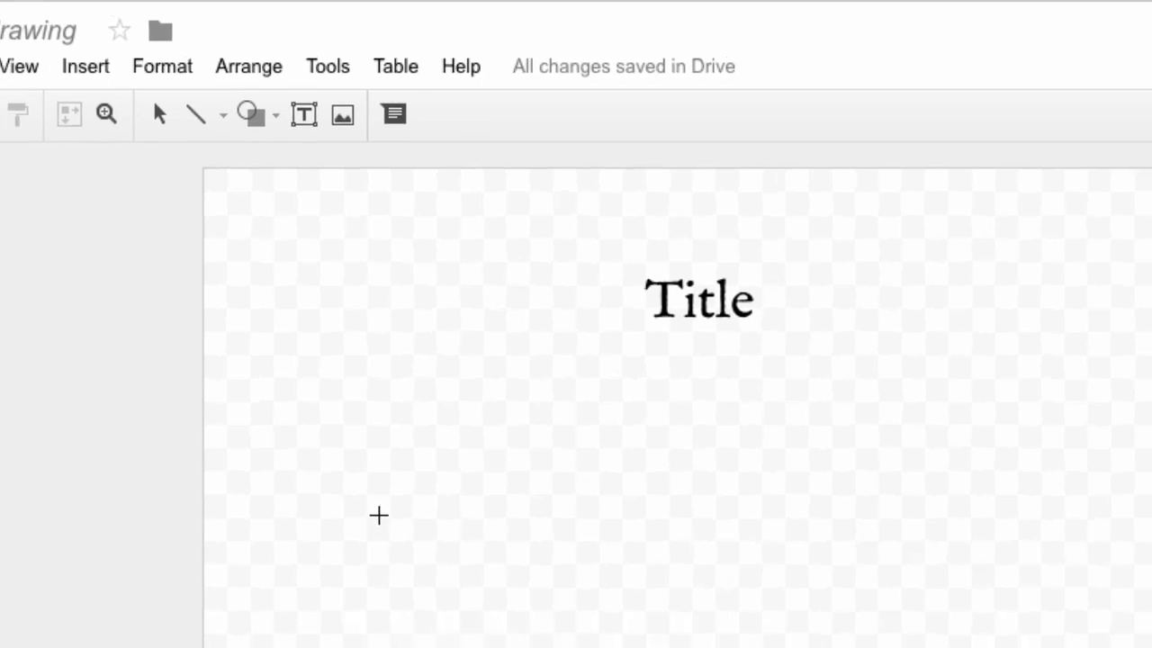
pyautogui.moveTo(486, 418); pyautogui.dragTo(498, 424)
pyautogui.click(581, 367)
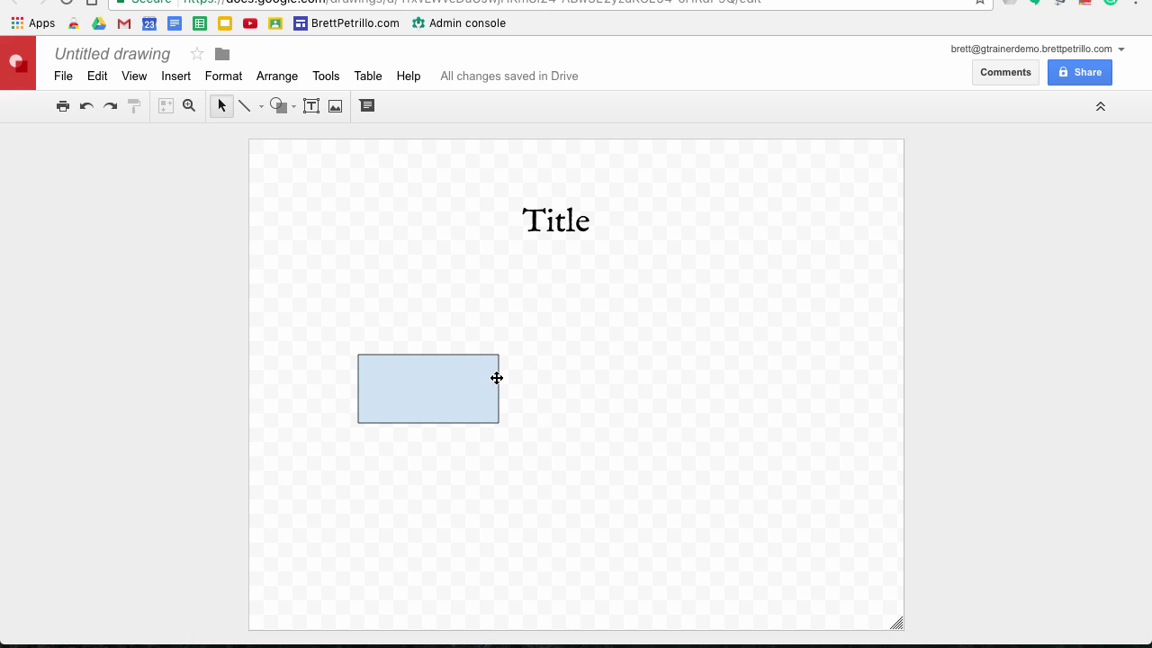
# Fill the rectangle with solid light yellow and deselect it.
pyautogui.click(423, 409)
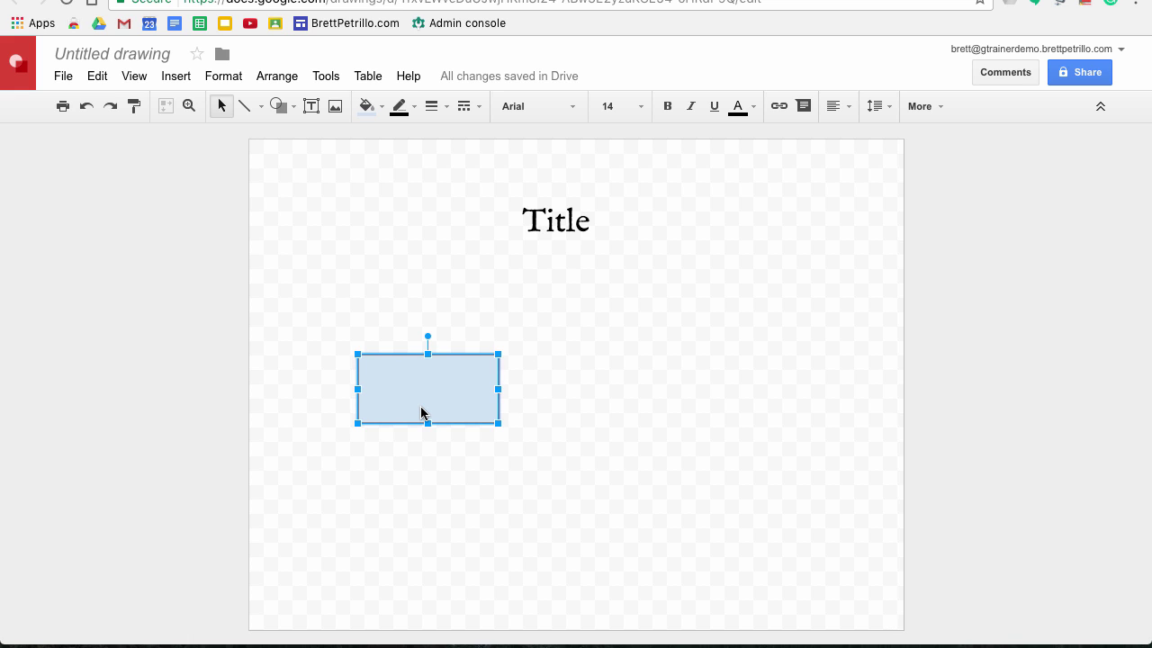
pyautogui.click(540, 409)
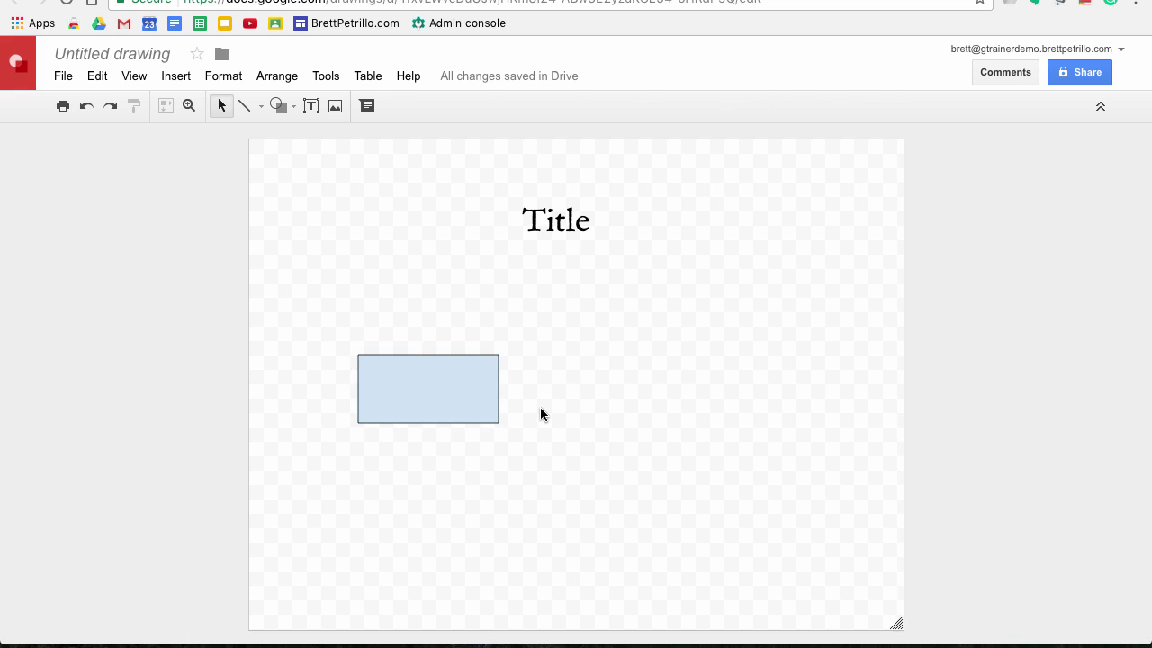
pyautogui.click(435, 396)
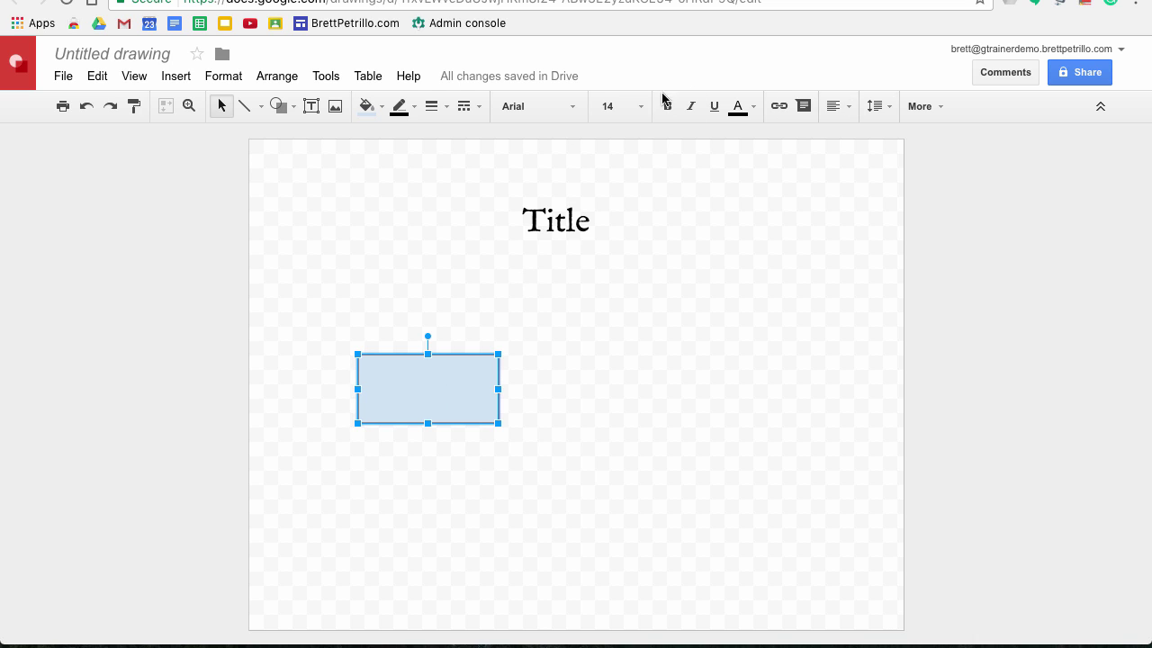
pyautogui.click(366, 107)
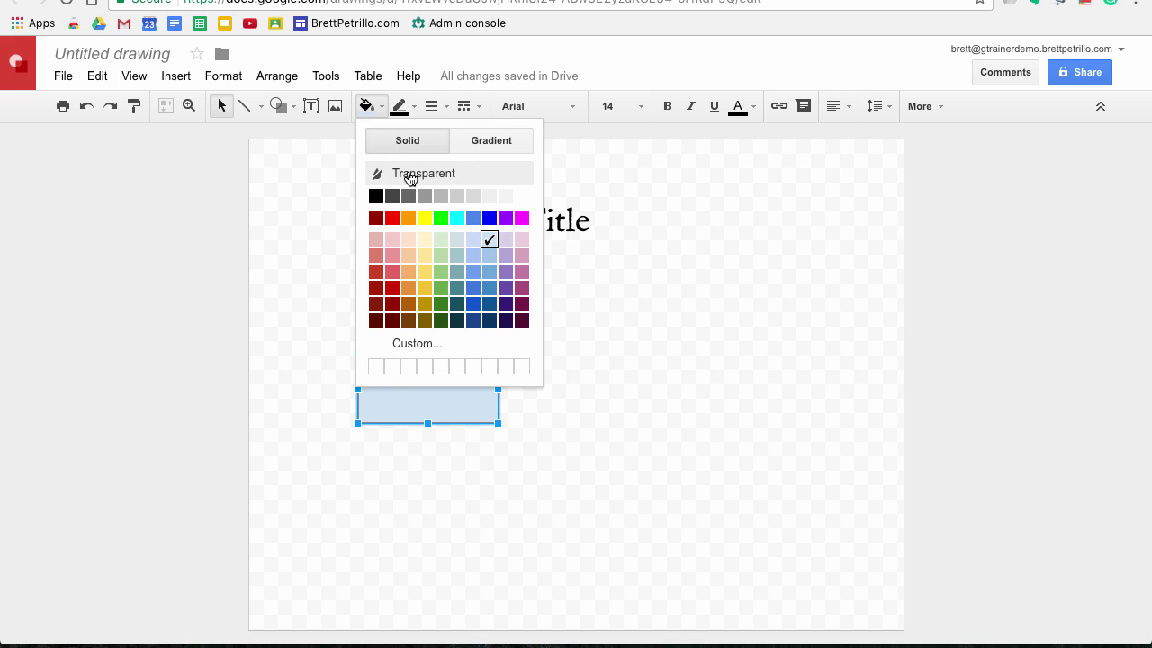
pyautogui.click(425, 240)
pyautogui.click(587, 406)
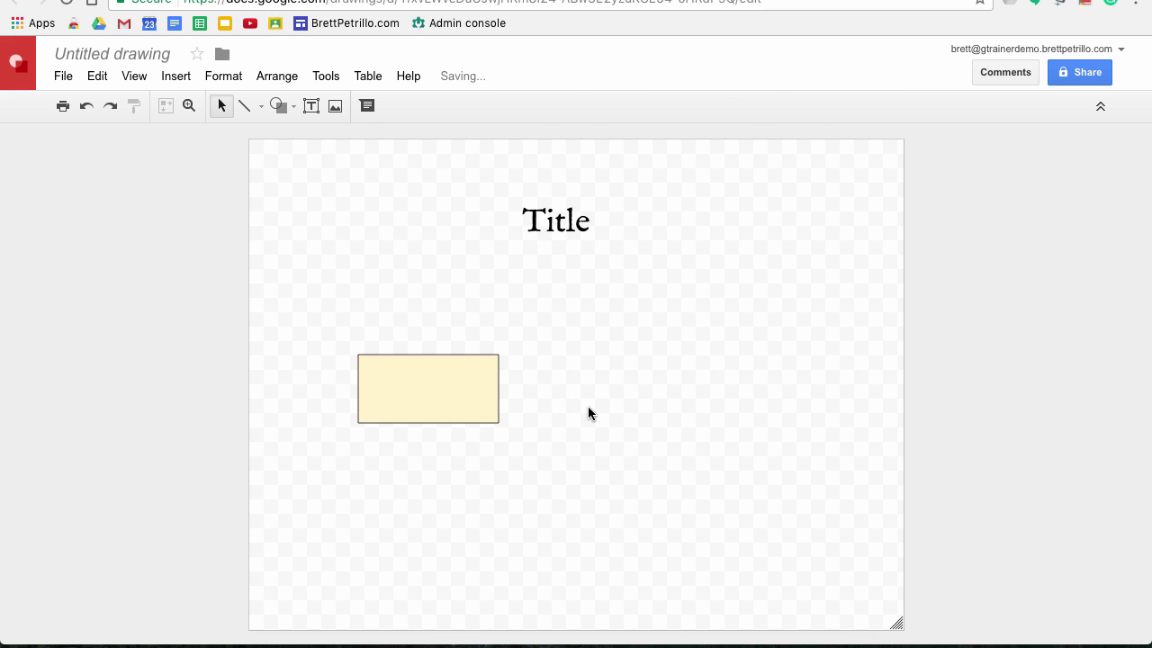
# Make the yellow rectangle's outline transparent.
pyautogui.click(447, 390)
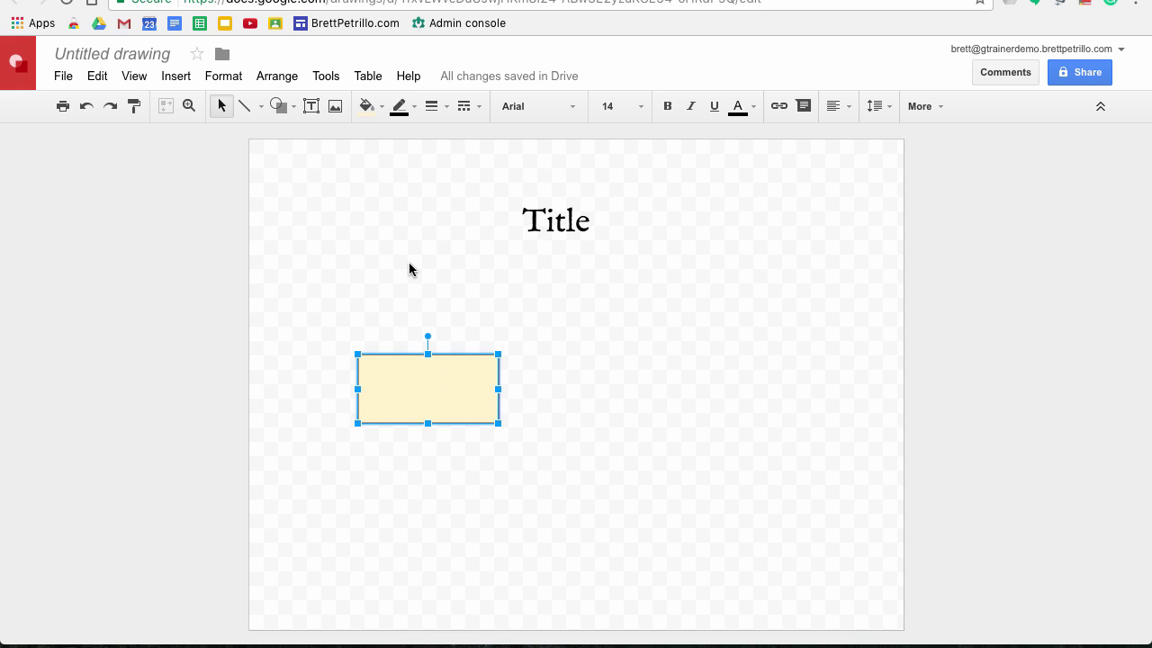
pyautogui.click(406, 109)
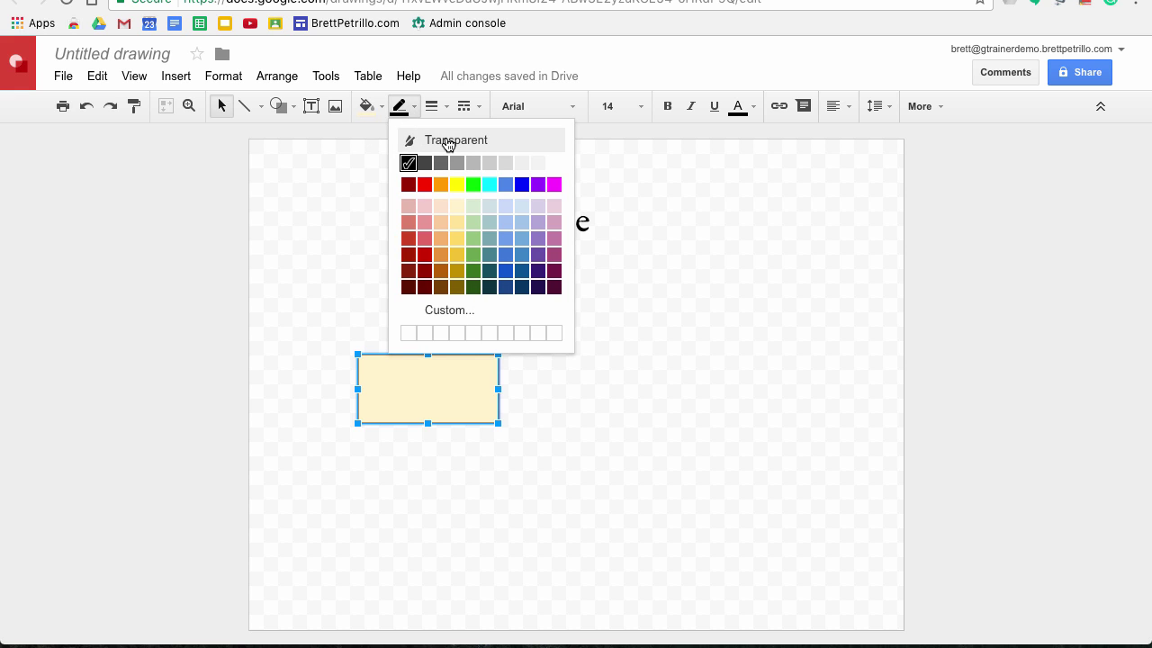
pyautogui.click(448, 142)
pyautogui.click(528, 373)
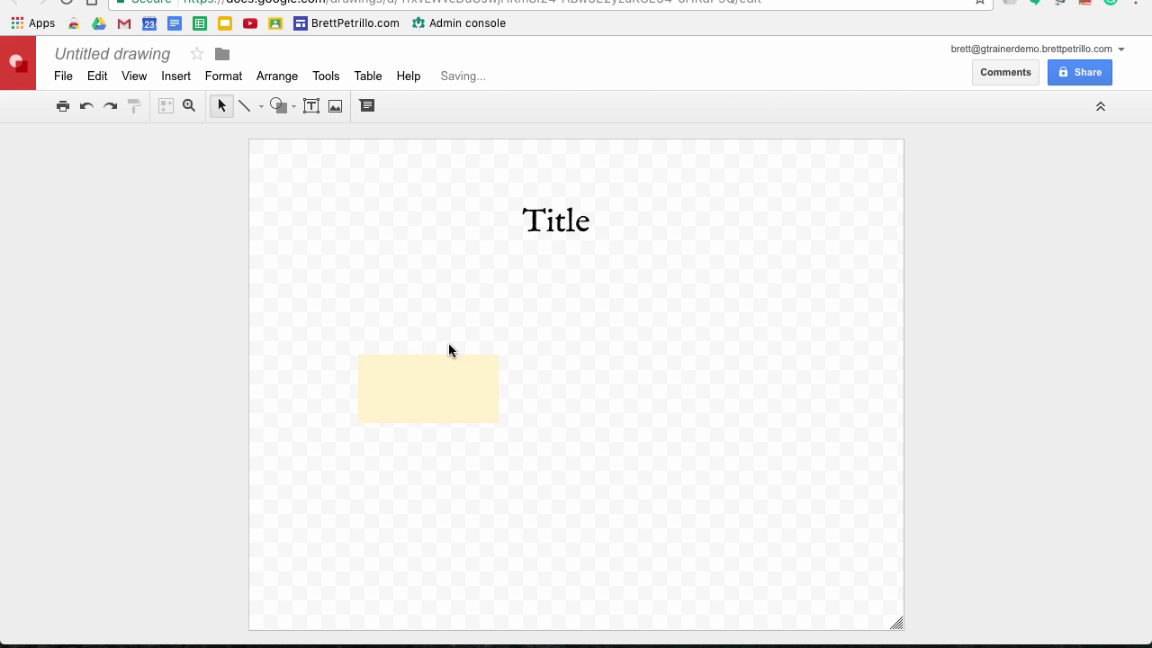
# Set the yellow rectangle's outline weight to 8px.
pyautogui.click(450, 405)
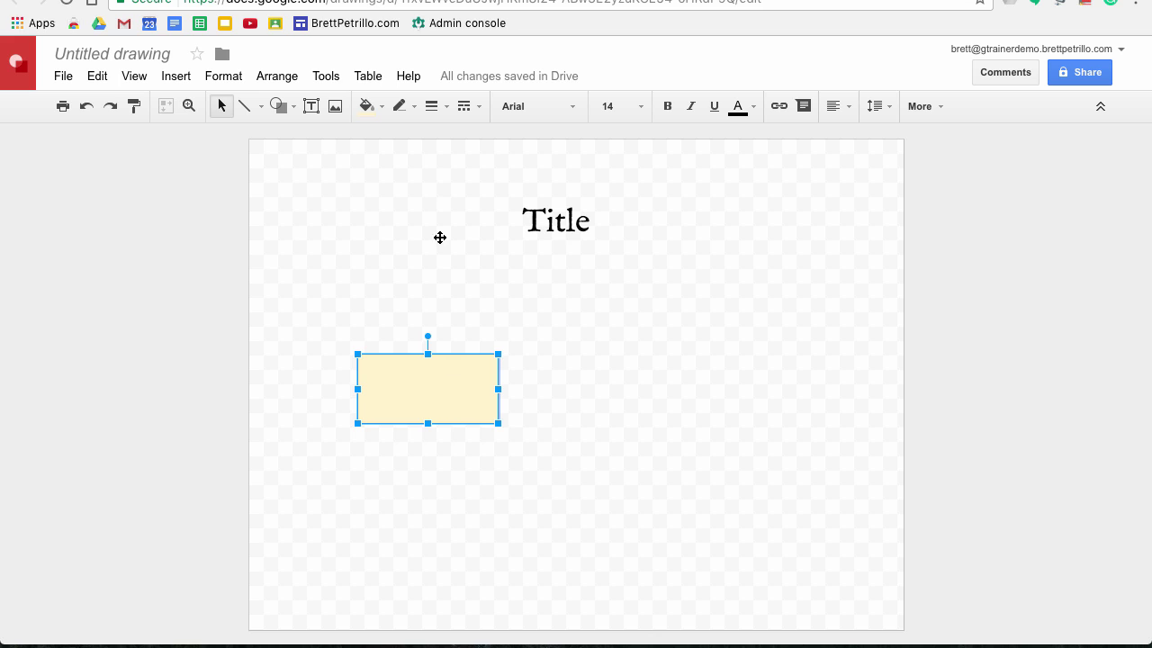
pyautogui.click(437, 108)
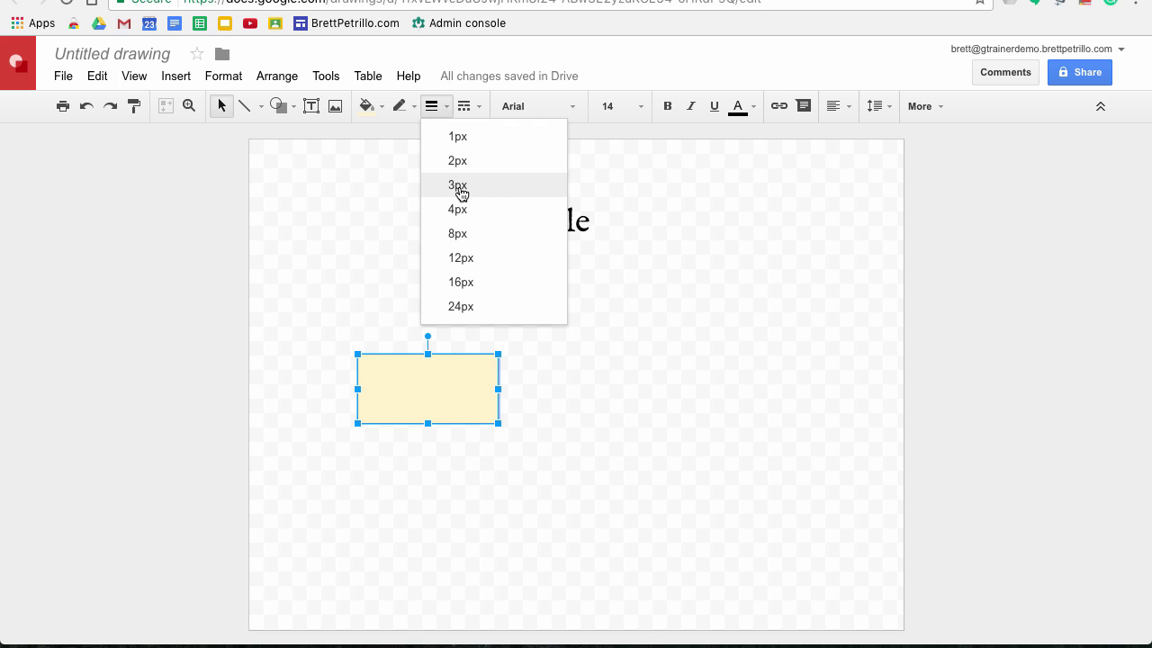
pyautogui.click(475, 239)
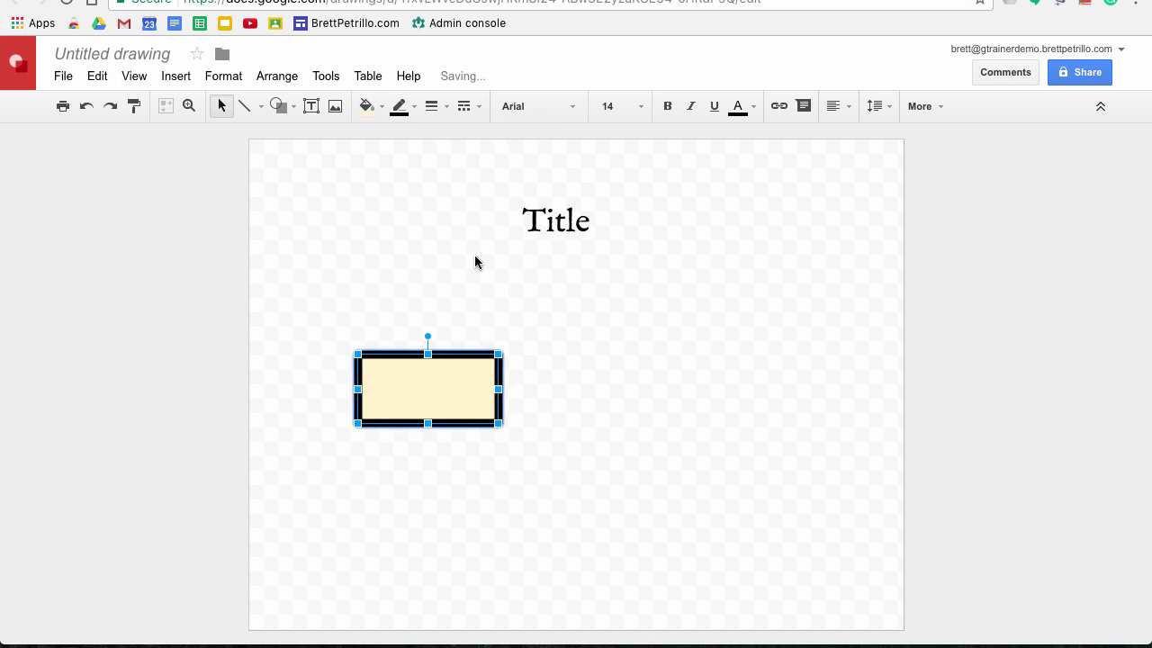
pyautogui.click(573, 426)
pyautogui.click(438, 394)
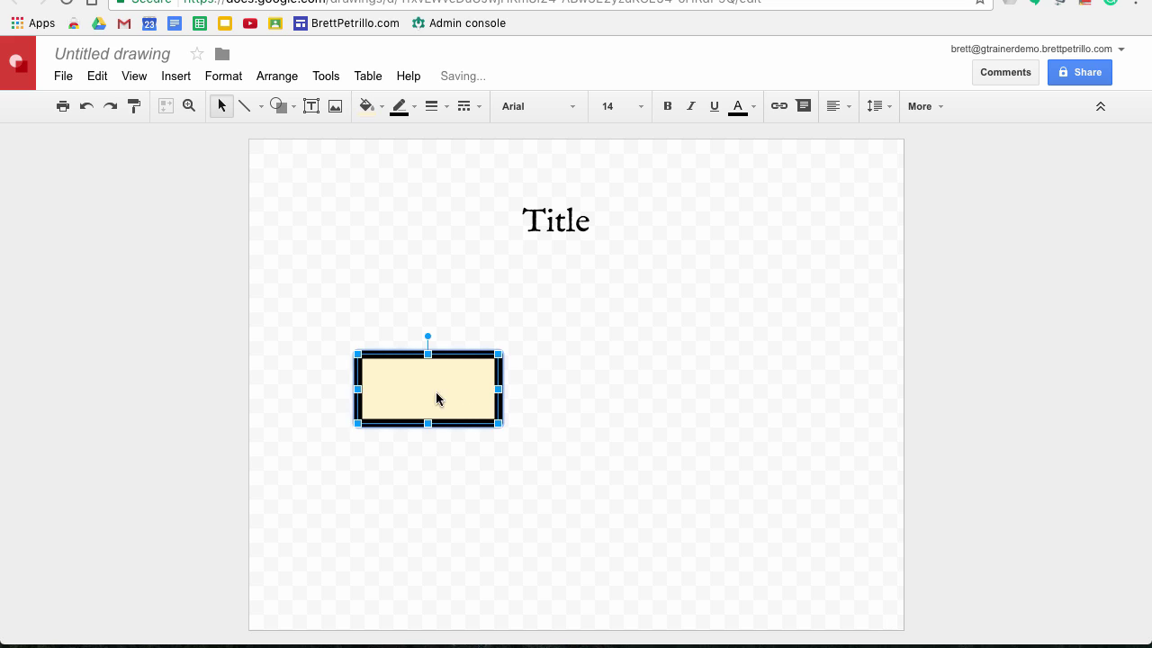
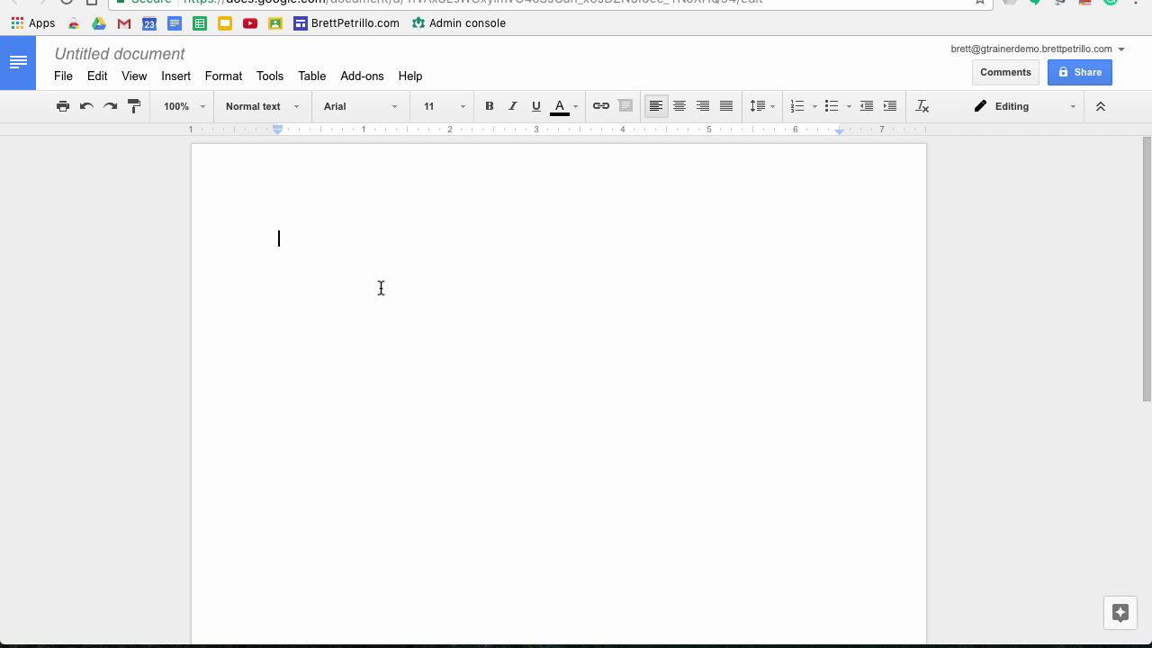
# In the blank Google Docs document, insert a new drawing containing one rectangle near the canvas centre, and save and close it.
pyautogui.click(173, 78)
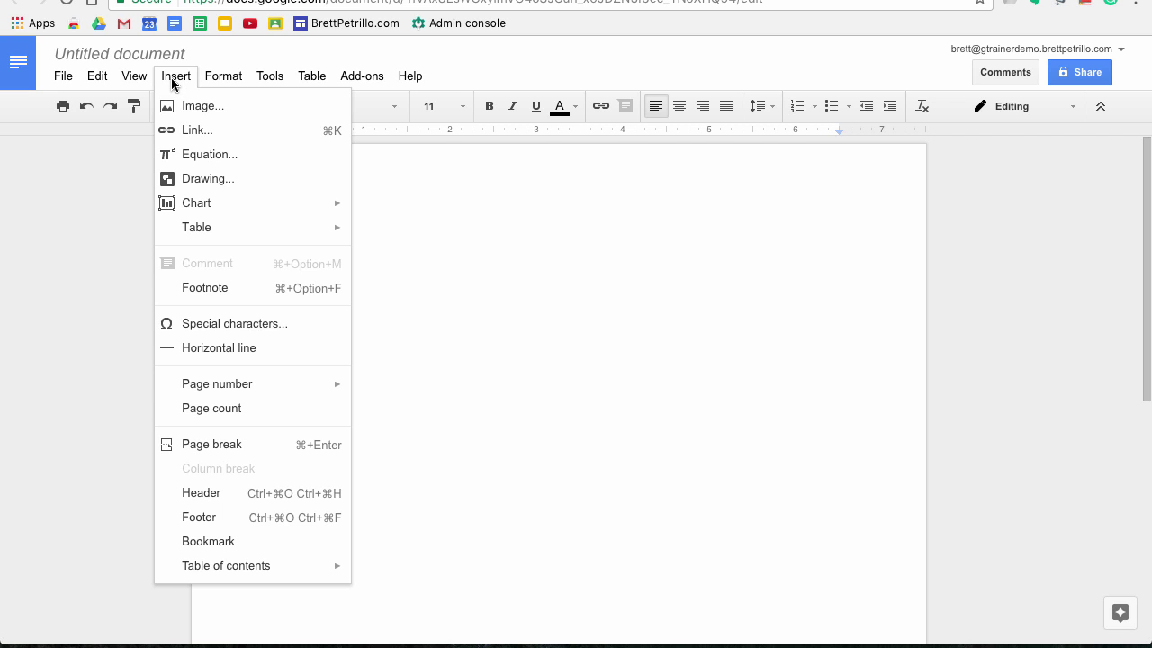
pyautogui.click(201, 184)
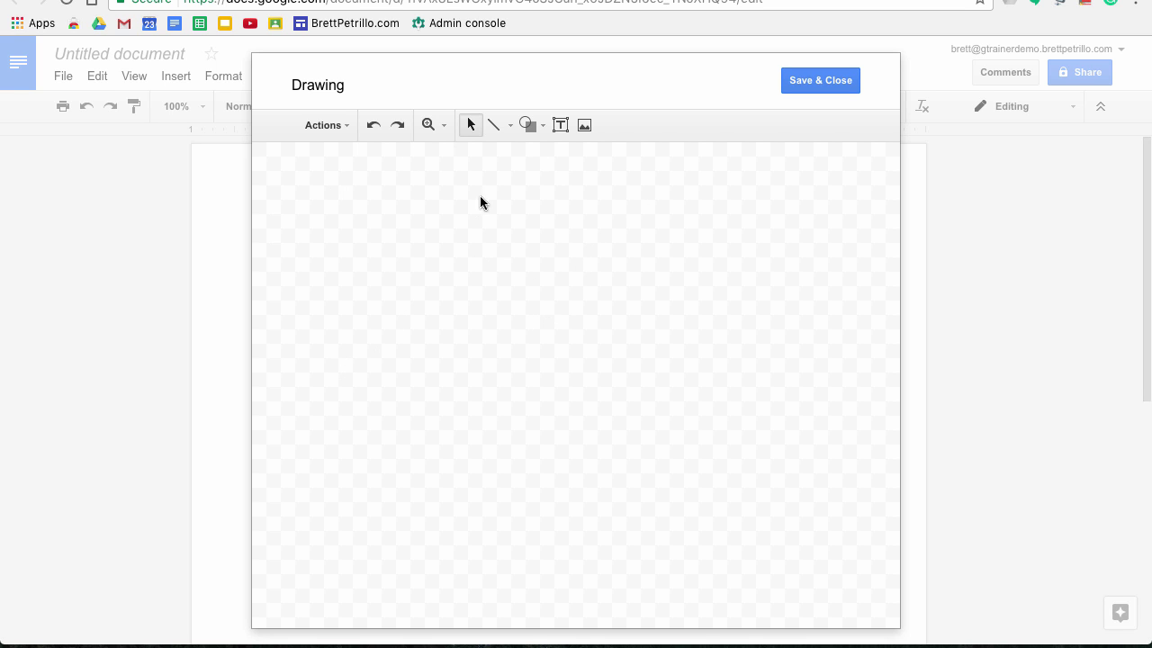
pyautogui.click(531, 128)
pyautogui.moveTo(540, 164)
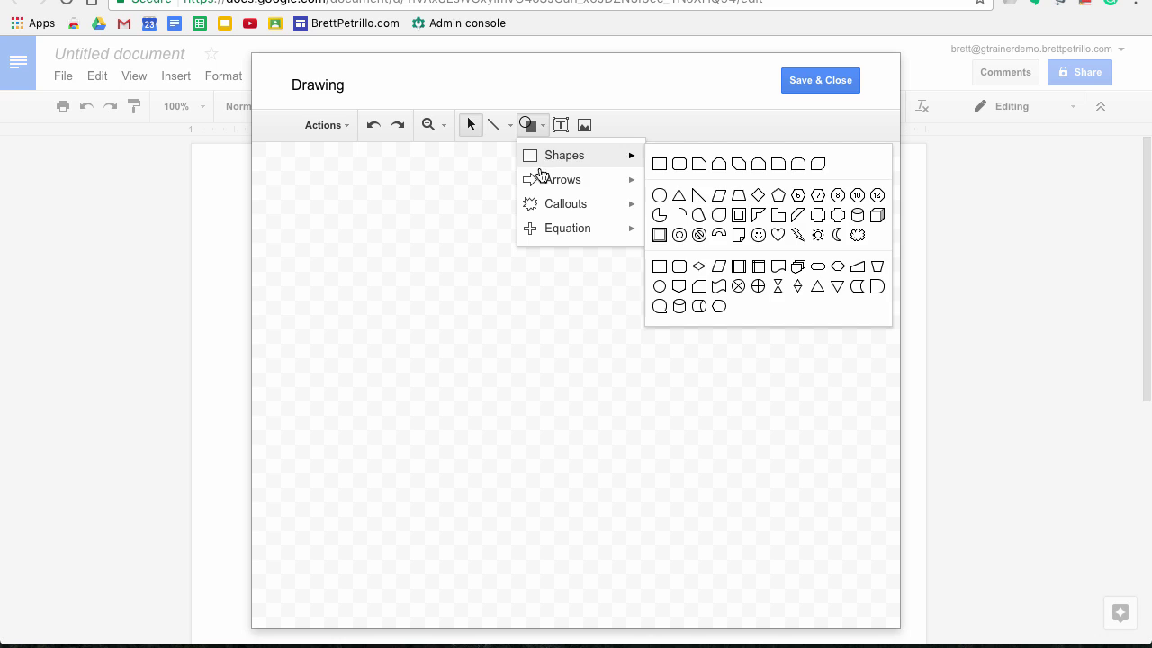
pyautogui.moveTo(597, 156)
pyautogui.click(660, 163)
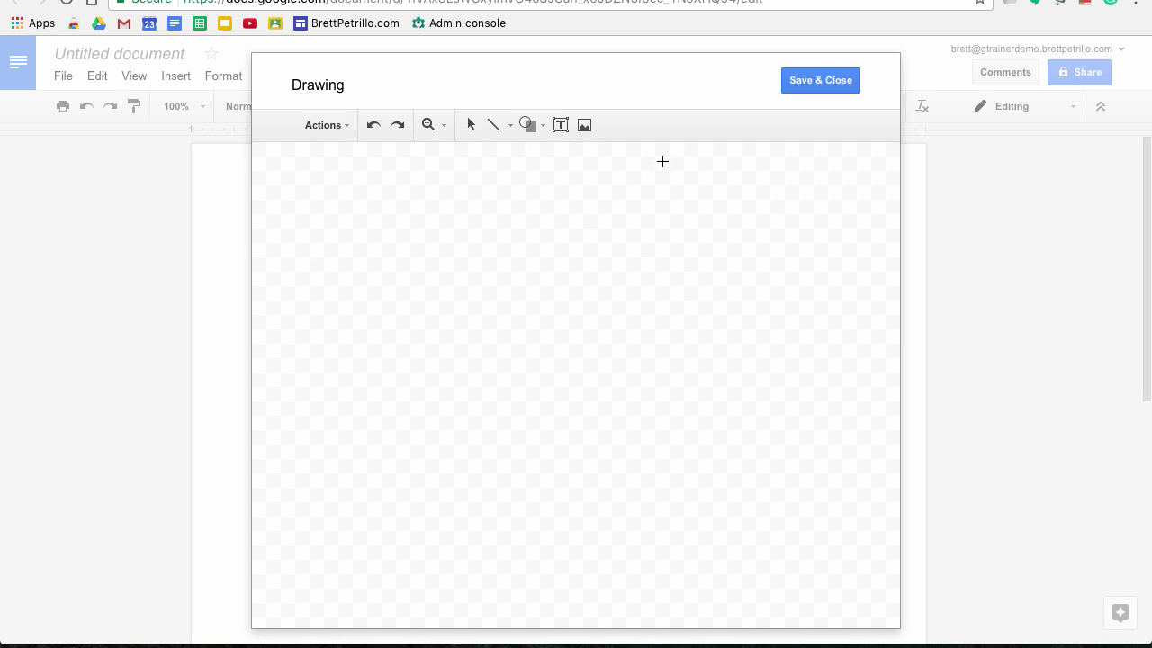
pyautogui.moveTo(500, 287); pyautogui.dragTo(657, 415)
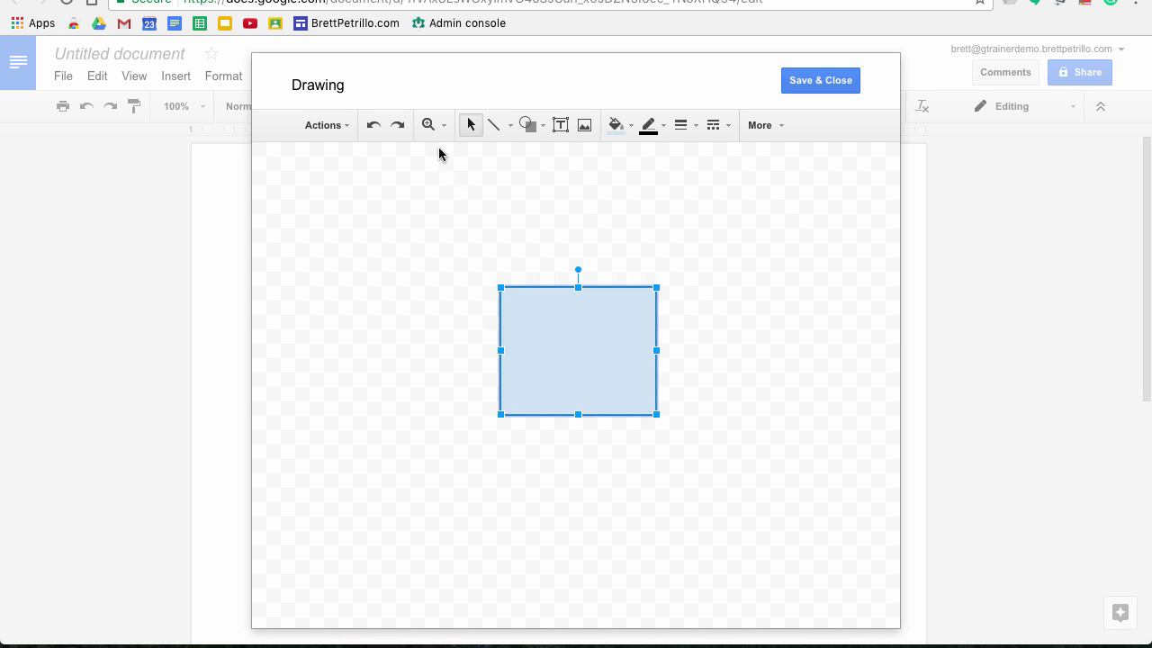
pyautogui.click(810, 85)
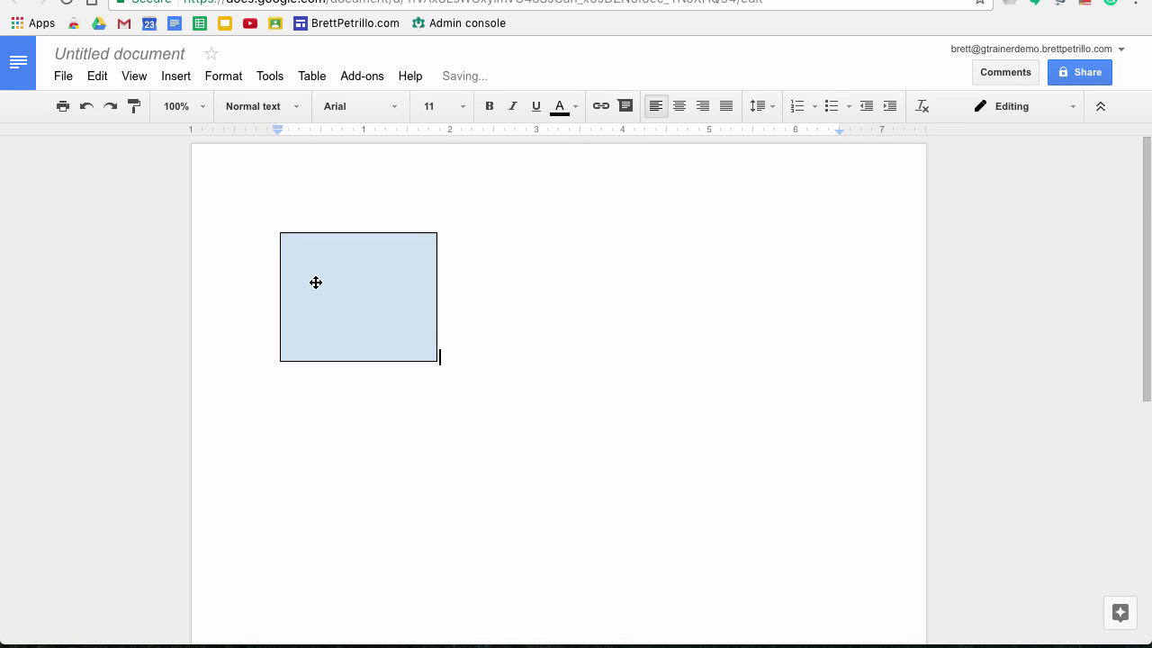
# Enlarge the inserted drawing slightly from its lower-right corner and deselect it.
pyautogui.click(315, 287)
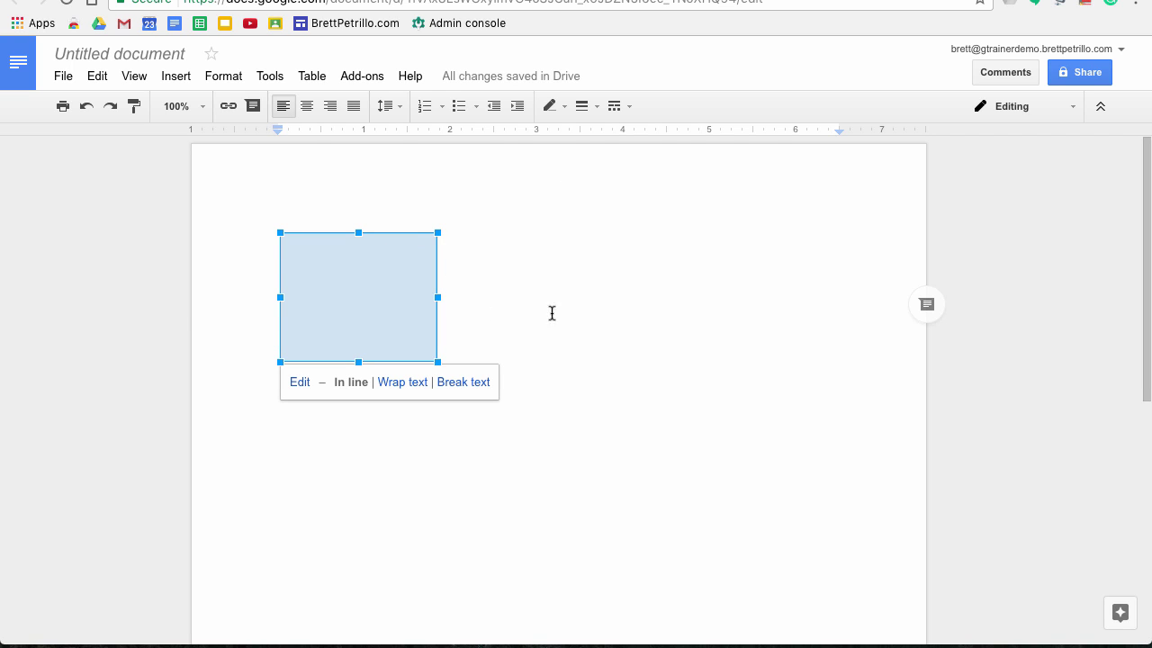
pyautogui.moveTo(438, 361); pyautogui.dragTo(470, 388)
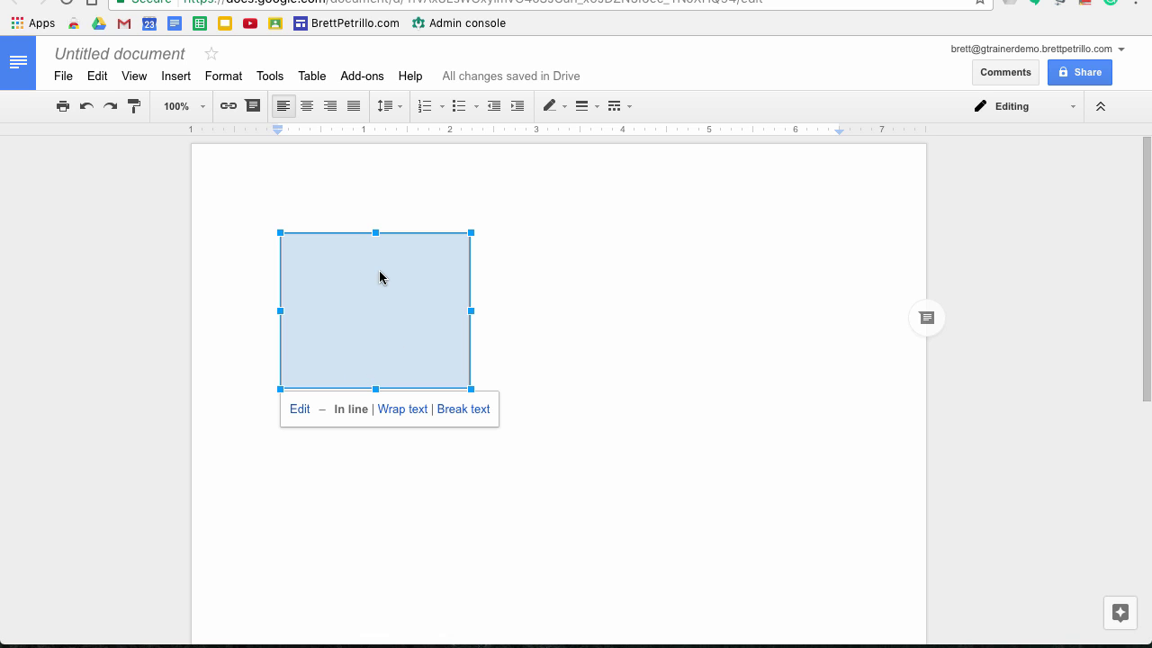
pyautogui.click(559, 288)
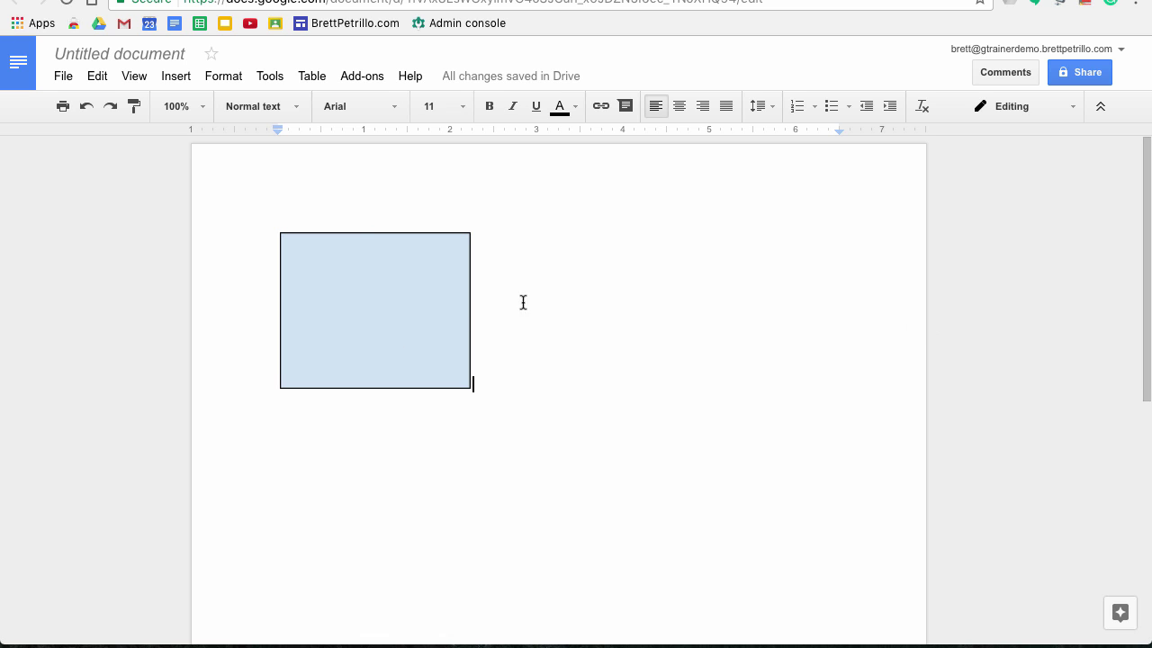
# Reopen the inserted drawing for editing and draw a right-pointing block arrow to the left of the rectangle.
pyautogui.click(393, 329)
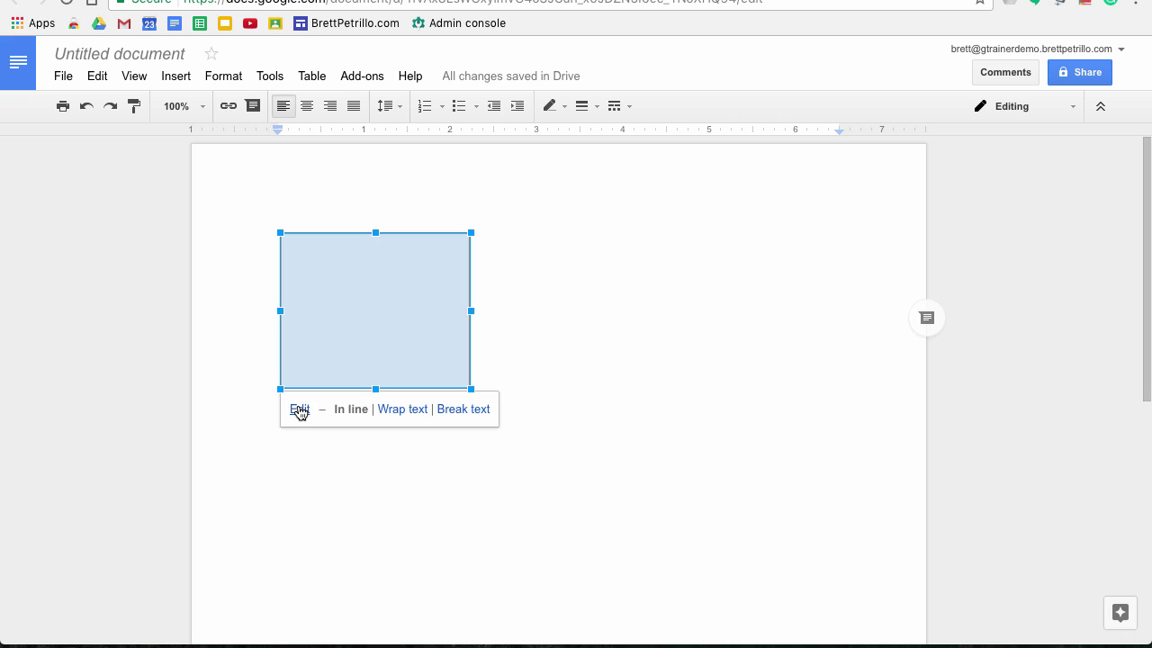
pyautogui.click(299, 409)
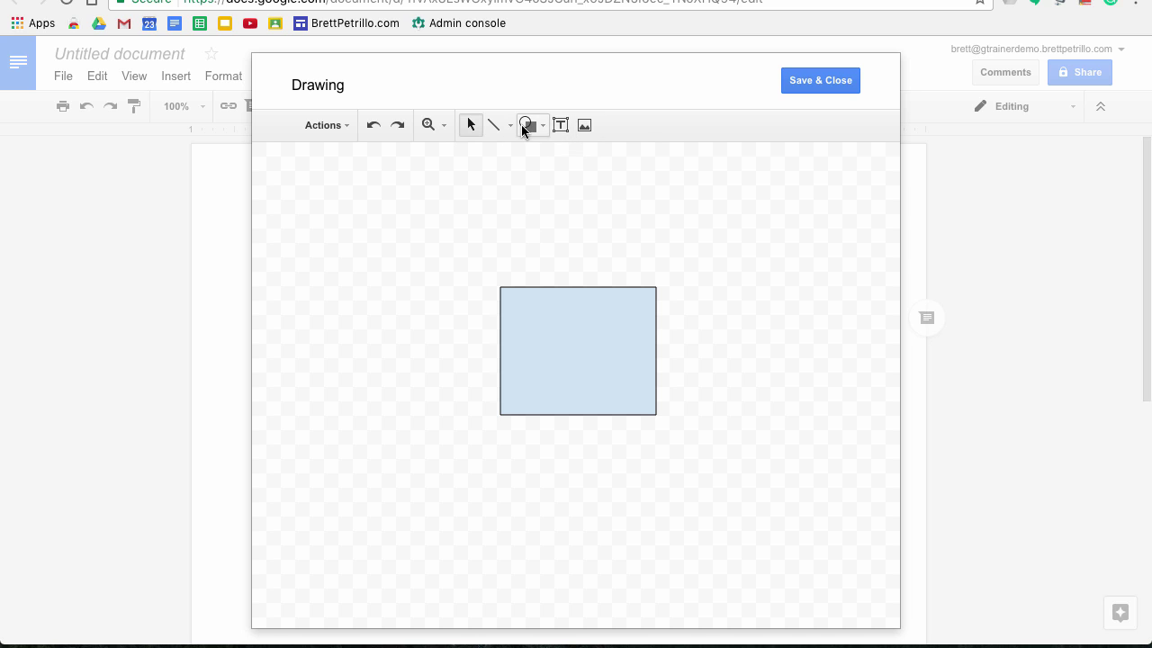
pyautogui.click(525, 126)
pyautogui.moveTo(545, 180)
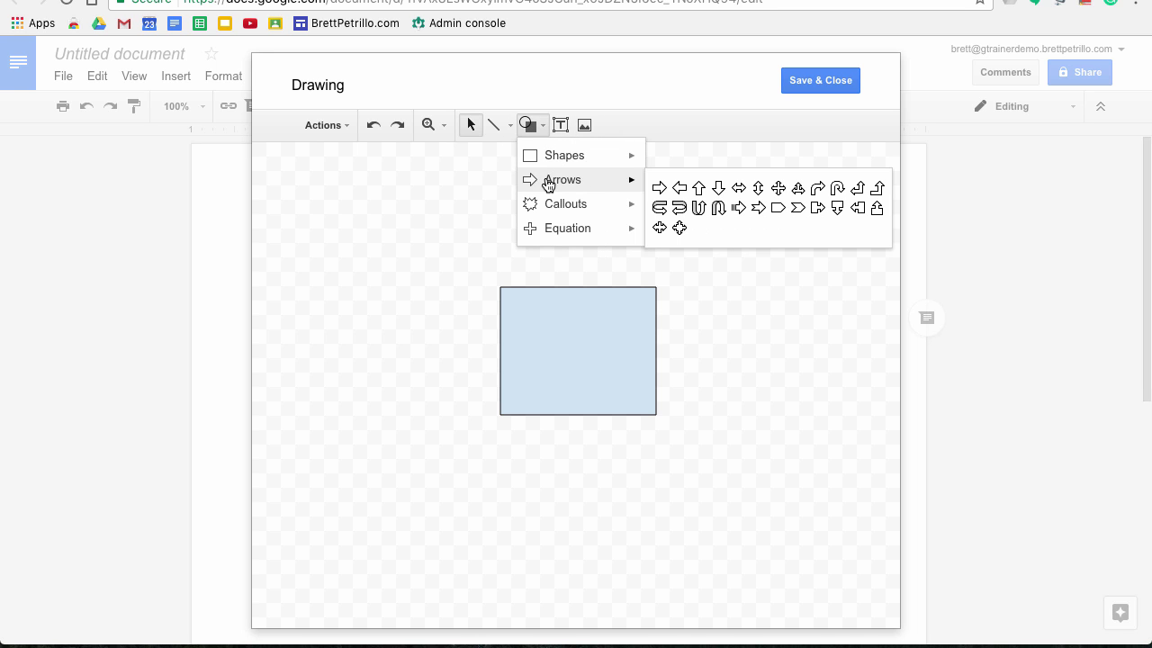
pyautogui.click(666, 189)
pyautogui.moveTo(331, 304)
pyautogui.mouseDown()
pyautogui.moveTo(471, 352)
pyautogui.moveTo(470, 367)
pyautogui.mouseUp()
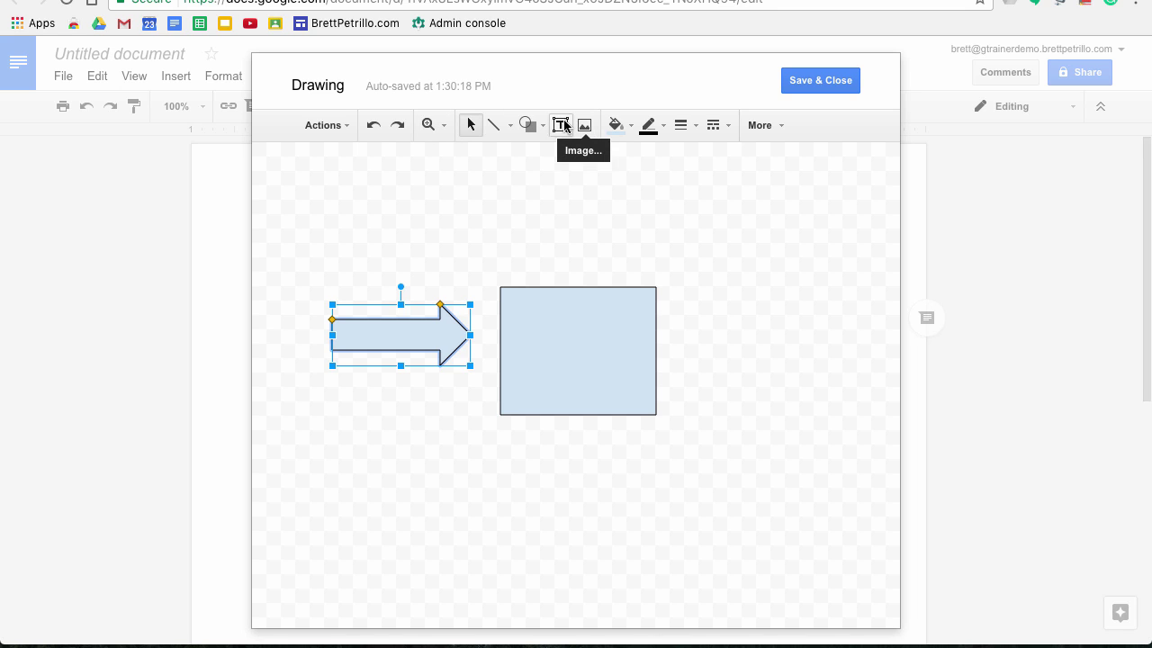
# Add a text box above the rectangle containing the word Text, and deselect it.
pyautogui.click(560, 125)
pyautogui.moveTo(487, 191); pyautogui.dragTo(596, 247)
pyautogui.write('Text')
pyautogui.press('Return')
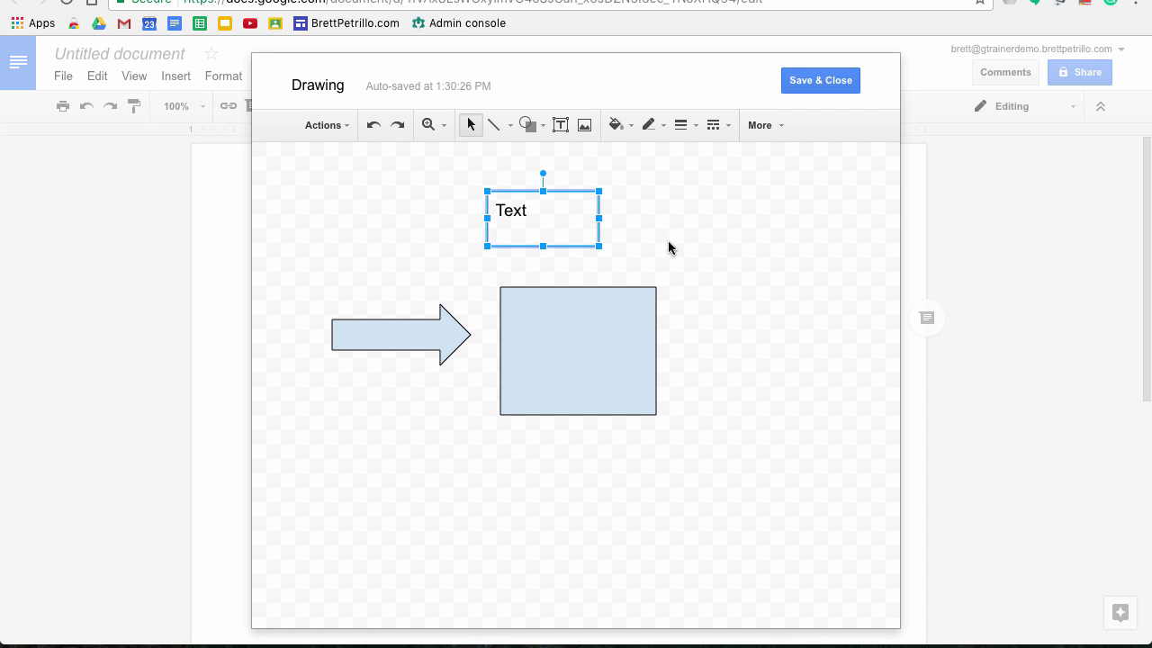
pyautogui.click(748, 204)
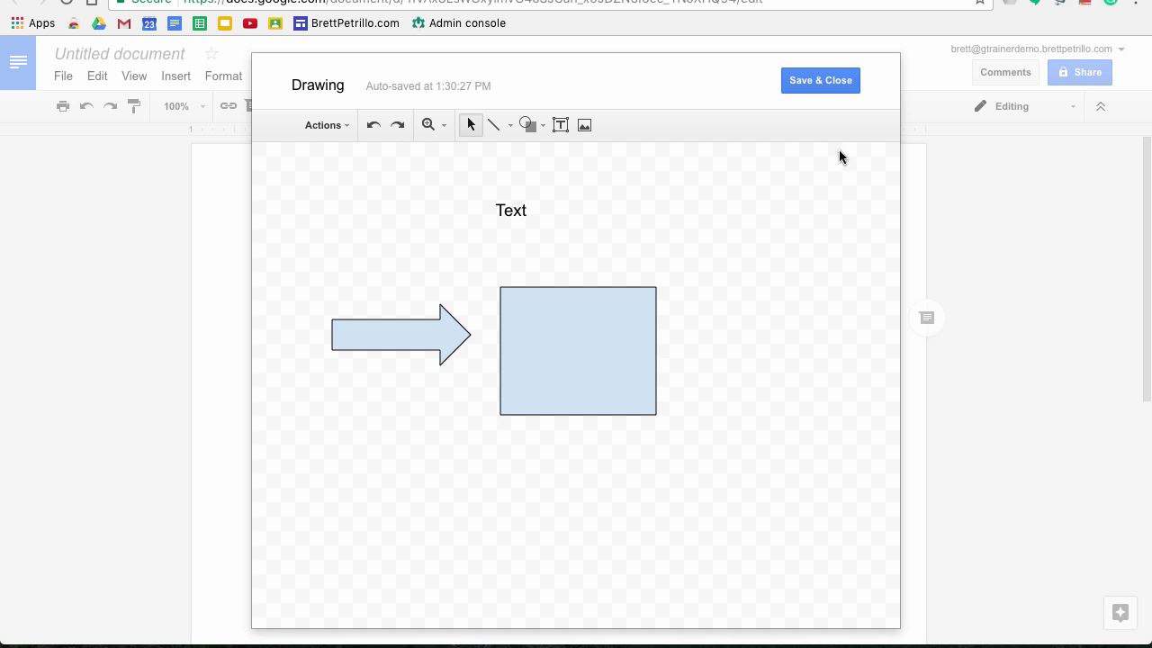
# Save and close the edited drawing with the arrow, rectangle and text, and select it in the document.
pyautogui.click(813, 80)
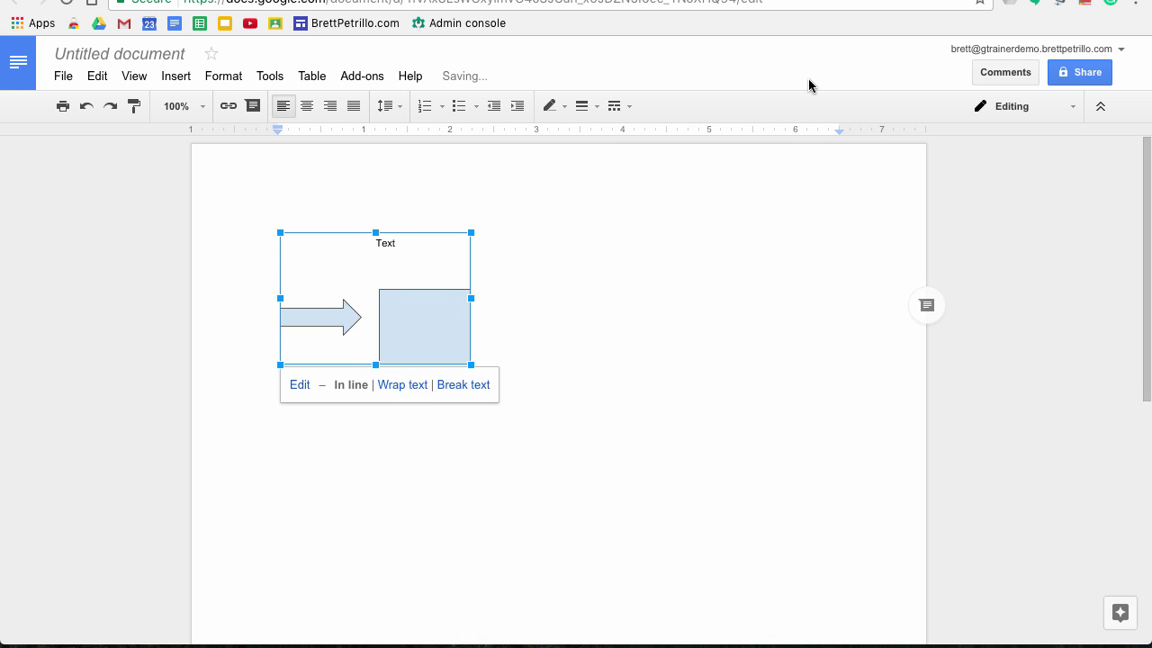
pyautogui.click(493, 351)
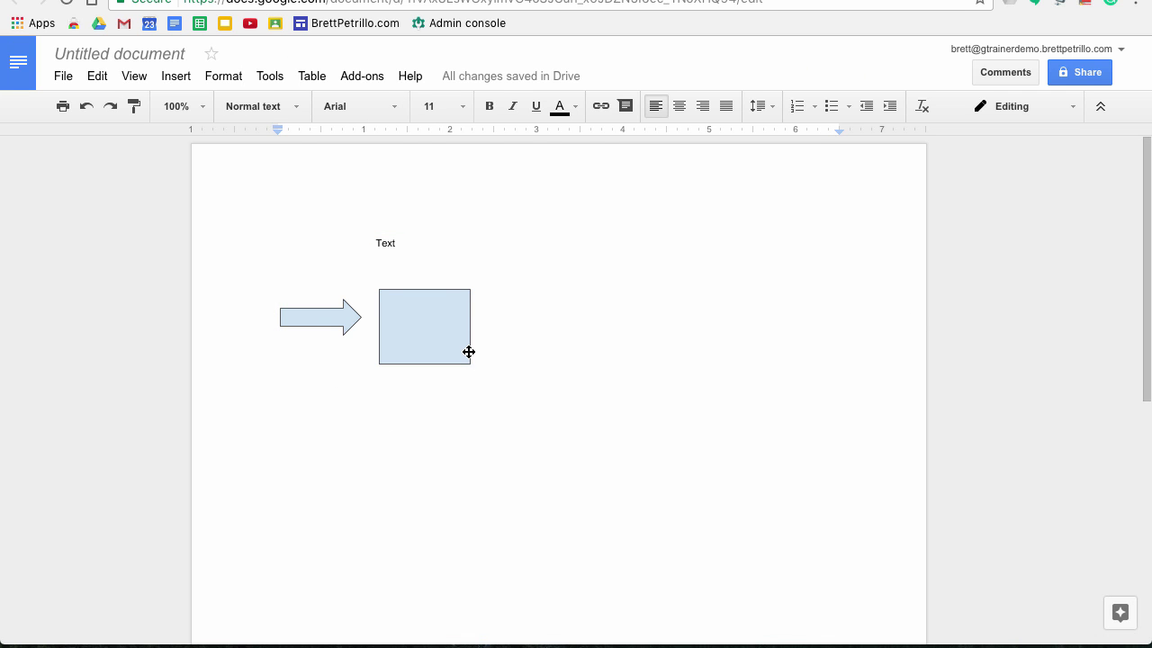
pyautogui.click(414, 319)
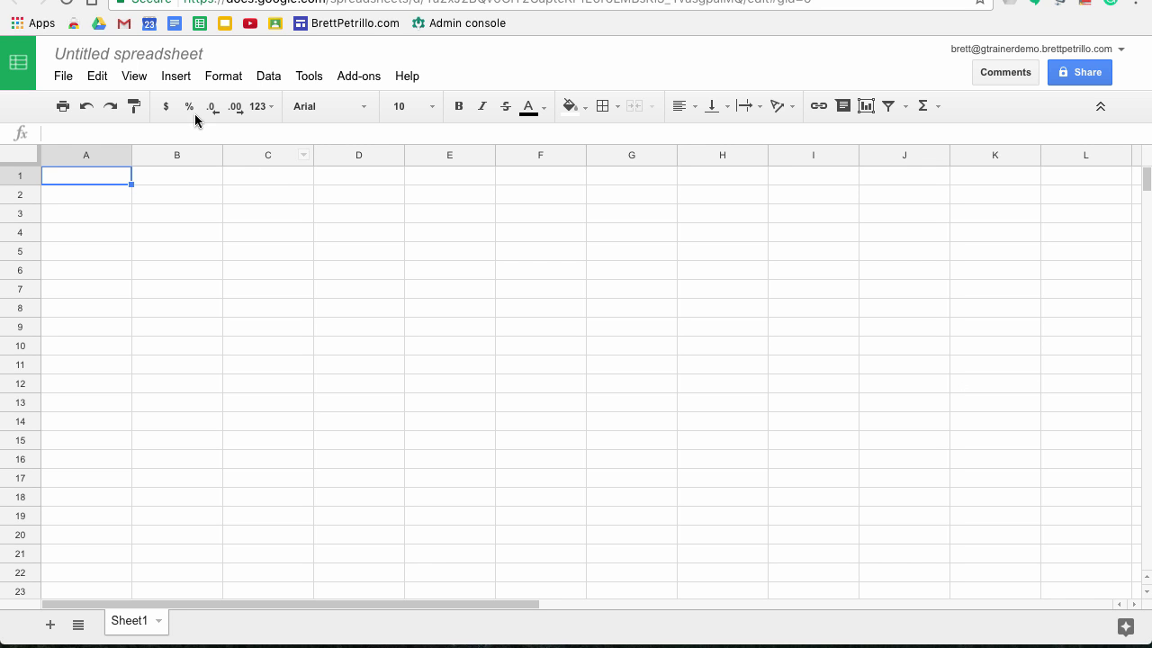
# In the blank Google Sheets spreadsheet, insert a new drawing containing one smiley face near the canvas centre, and save and close it.
pyautogui.click(177, 79)
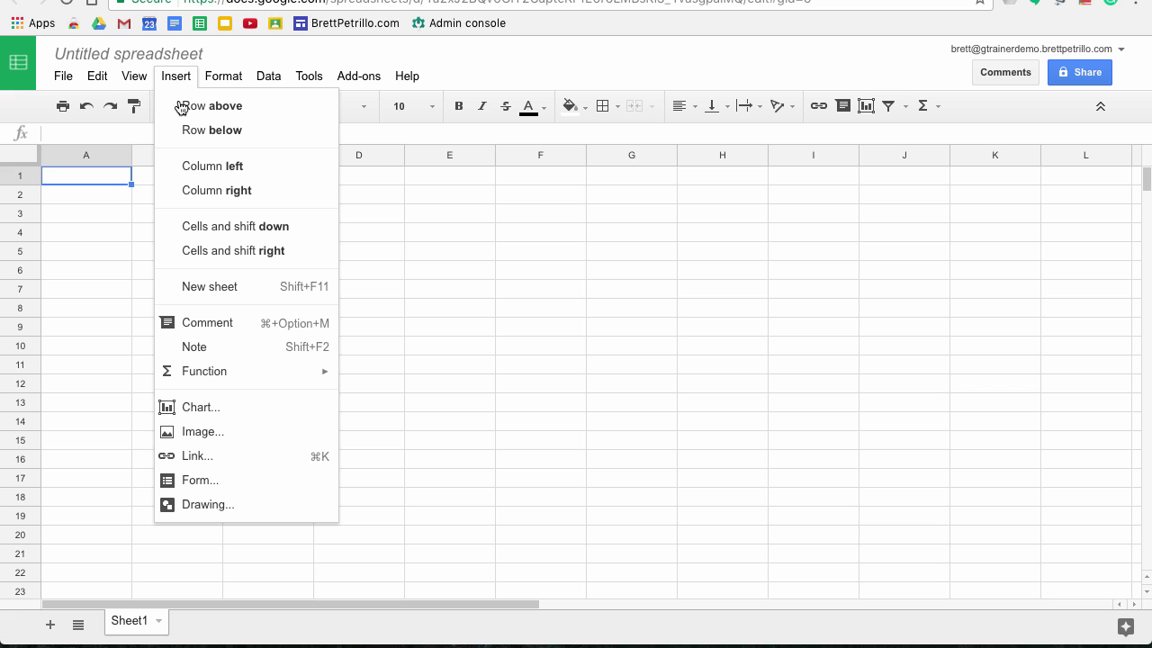
pyautogui.click(224, 508)
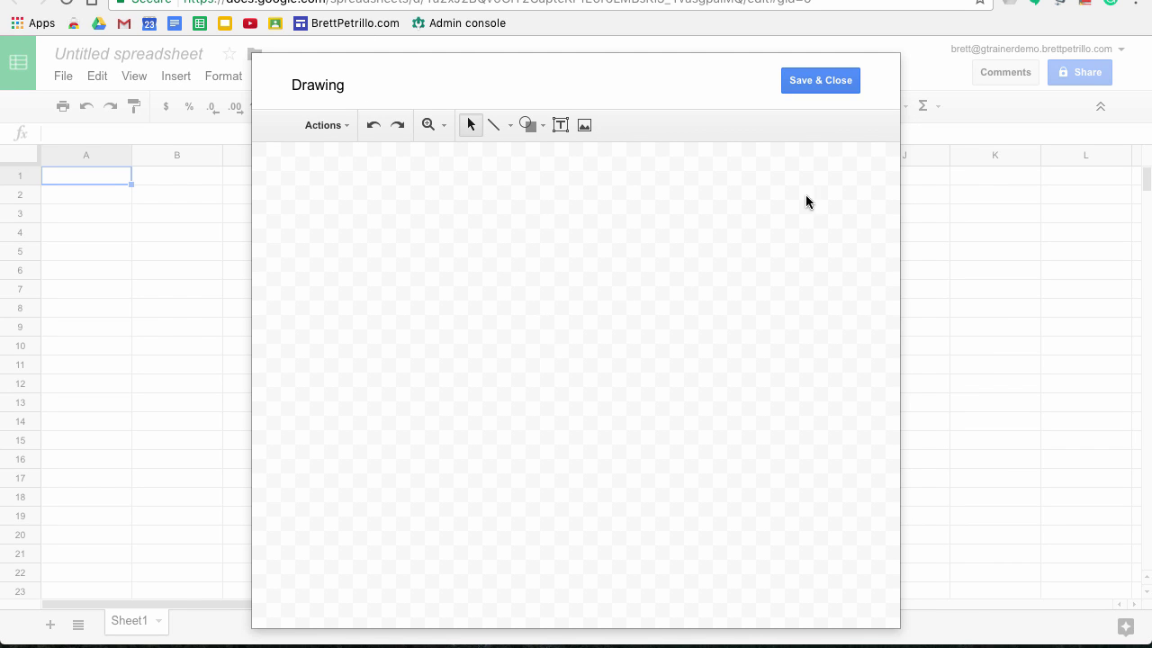
pyautogui.click(529, 125)
pyautogui.moveTo(568, 194)
pyautogui.moveTo(585, 160)
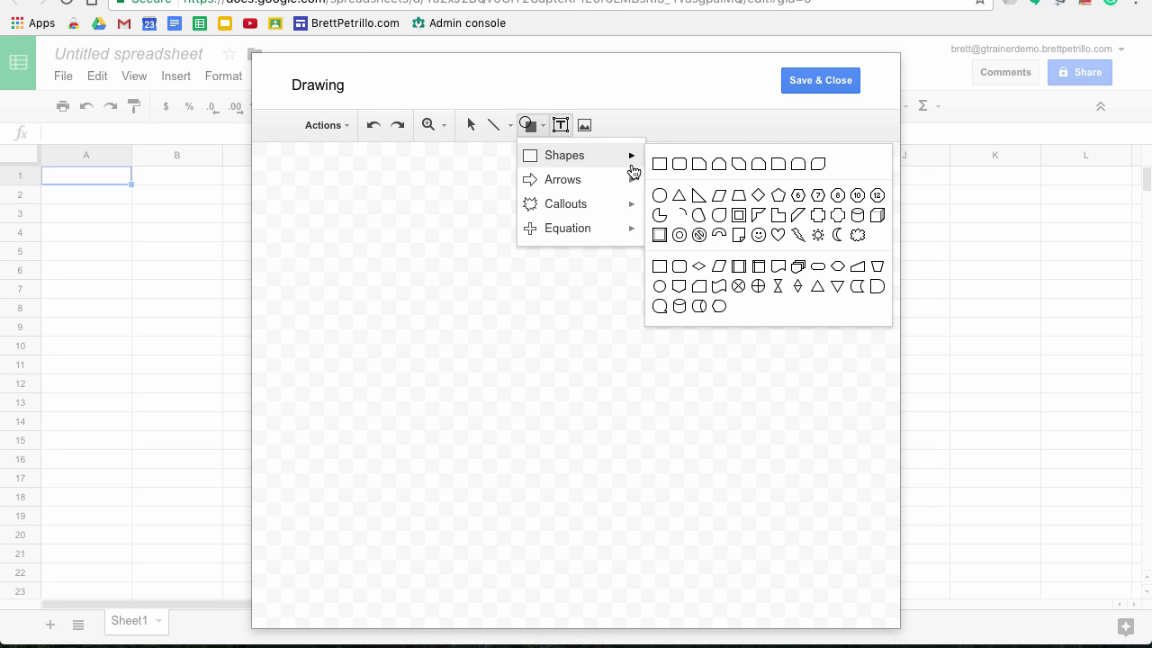
pyautogui.click(761, 234)
pyautogui.moveTo(427, 283)
pyautogui.mouseDown()
pyautogui.moveTo(462, 301)
pyautogui.moveTo(591, 439)
pyautogui.mouseUp()
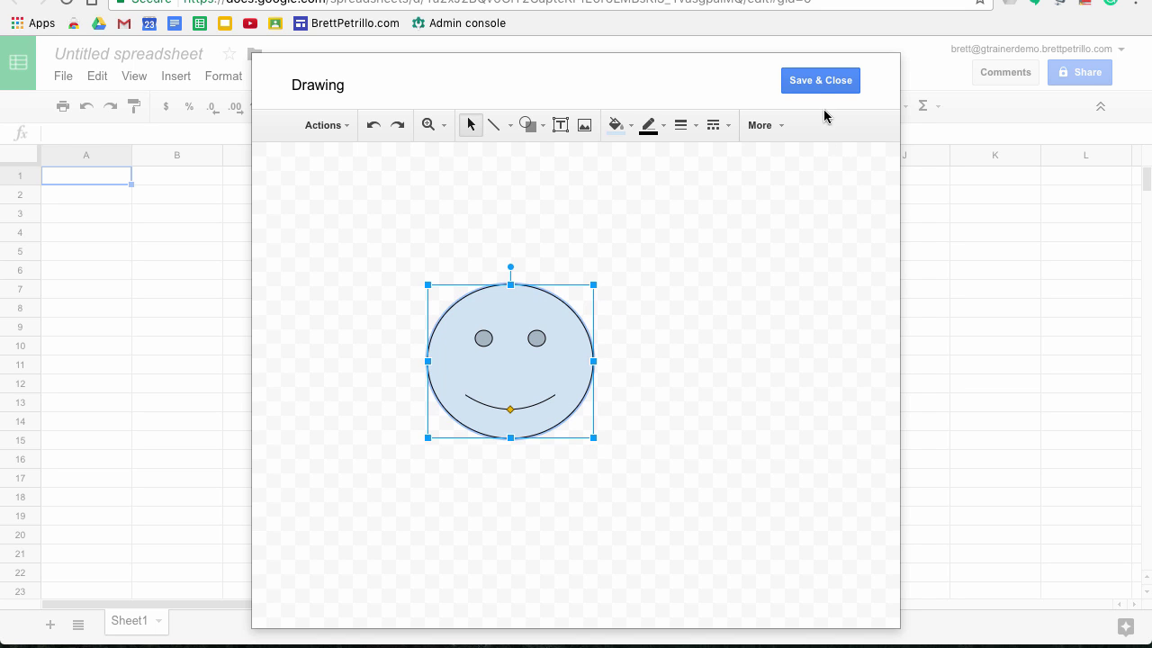
pyautogui.click(804, 88)
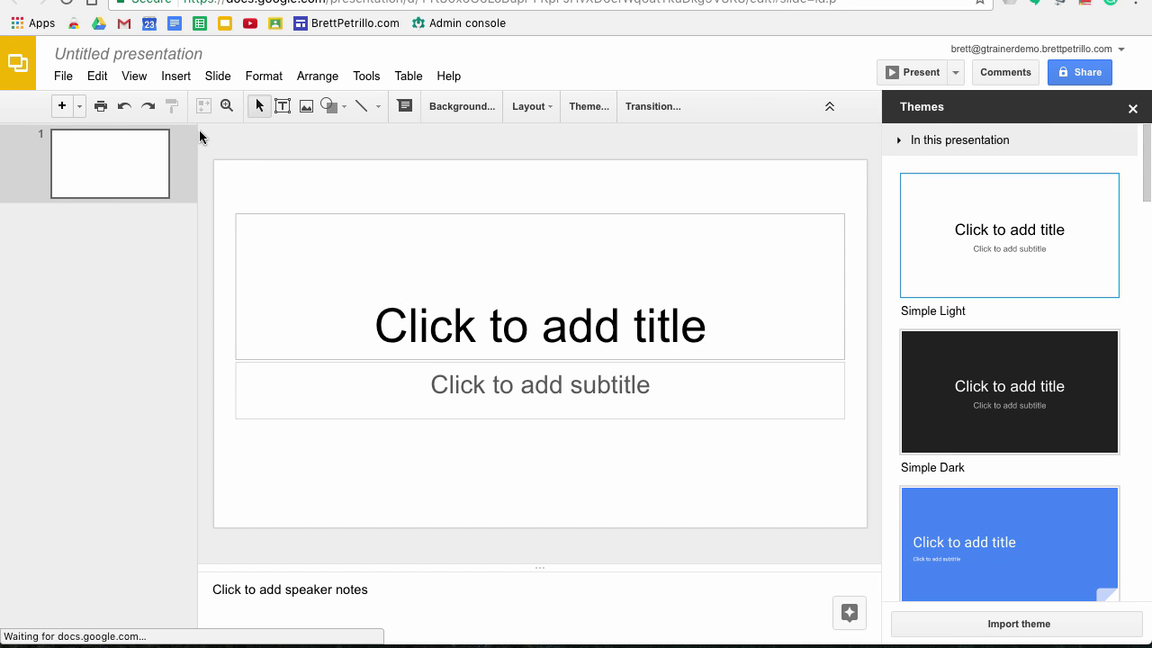
# In the blank Google Slides presentation, examine the insert options for lines and shapes.
pyautogui.click(181, 80)
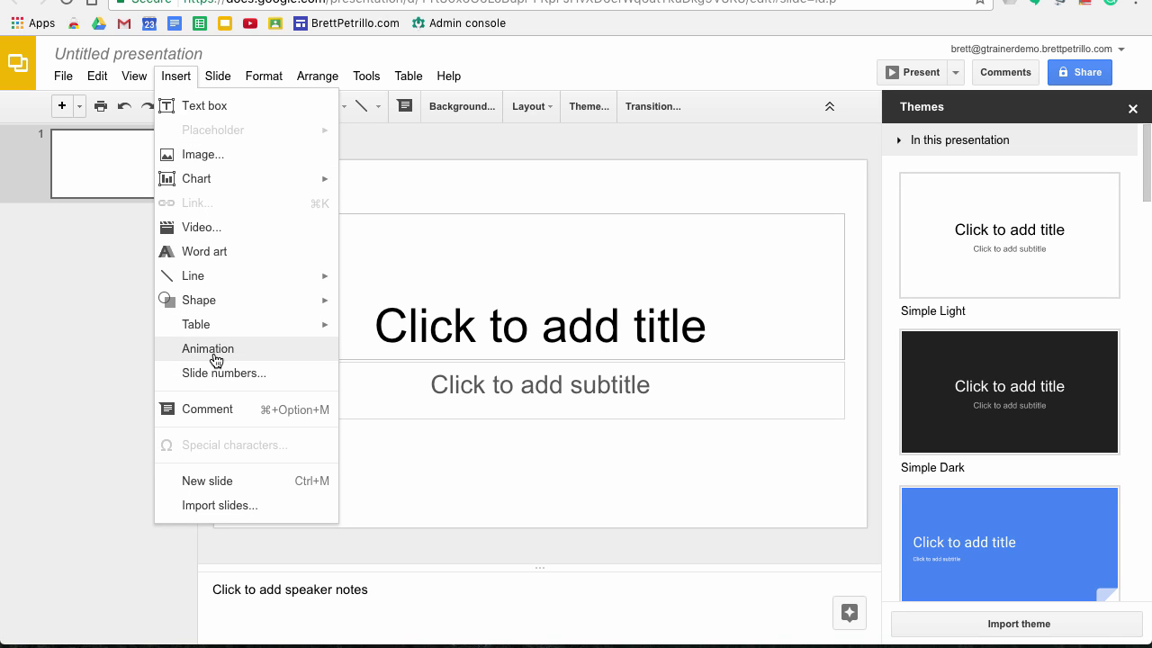
pyautogui.moveTo(223, 286)
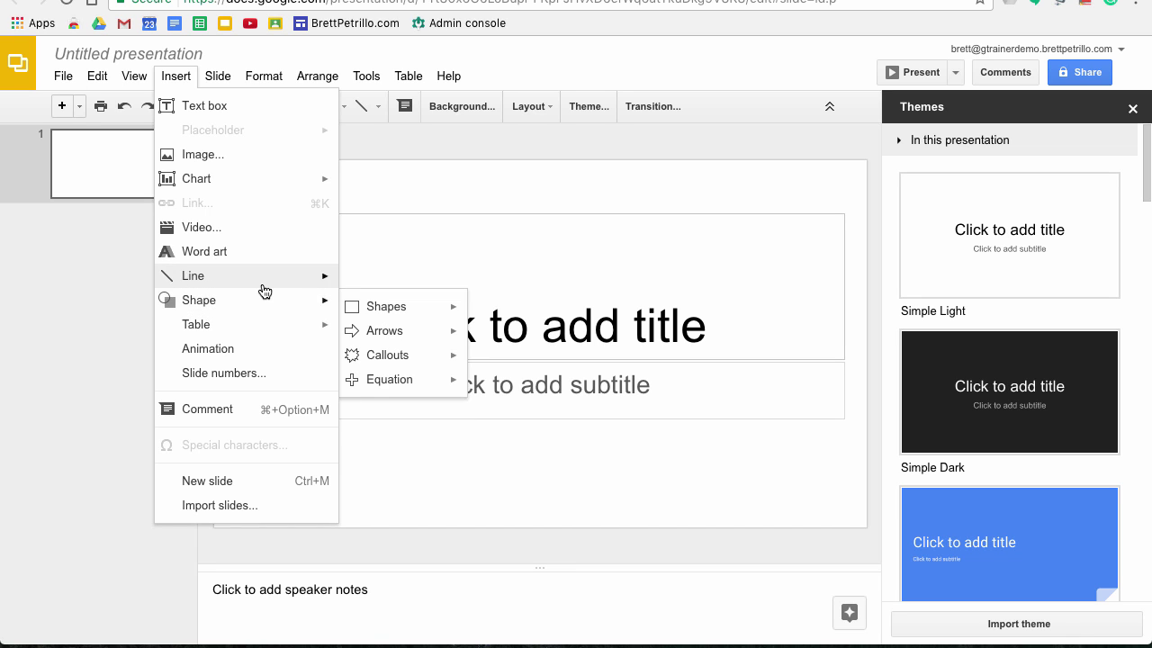
pyautogui.moveTo(267, 290)
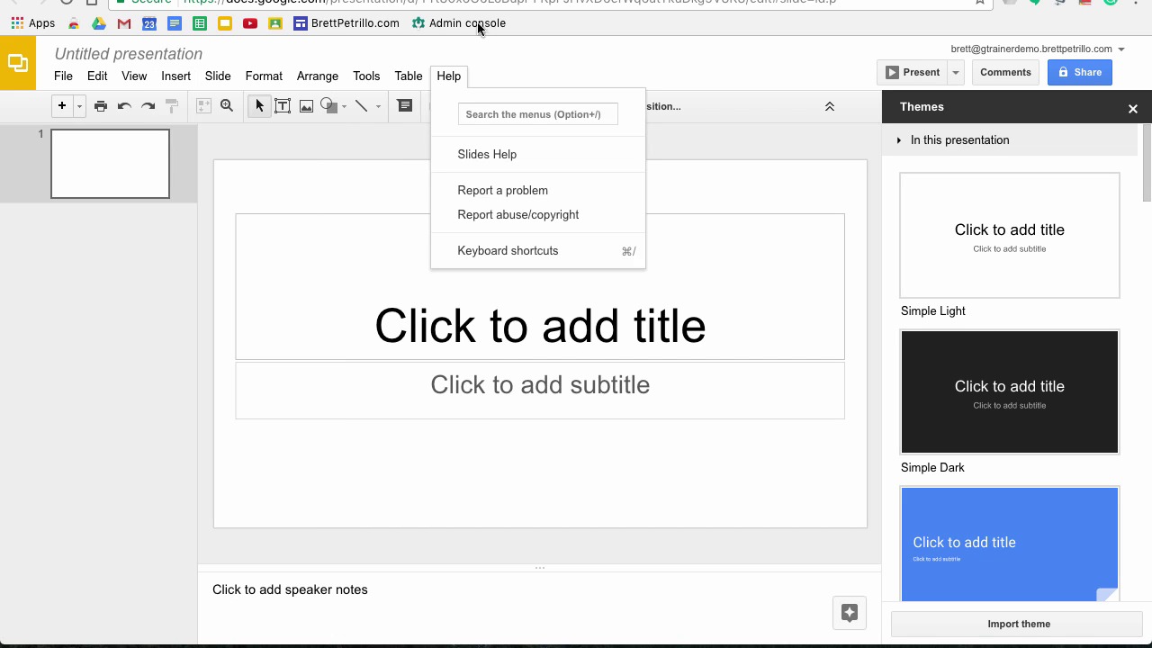
# Switch to the untitled Google Drawings file, examine its available download formats, and leave without downloading.
pyautogui.click(468, 1)
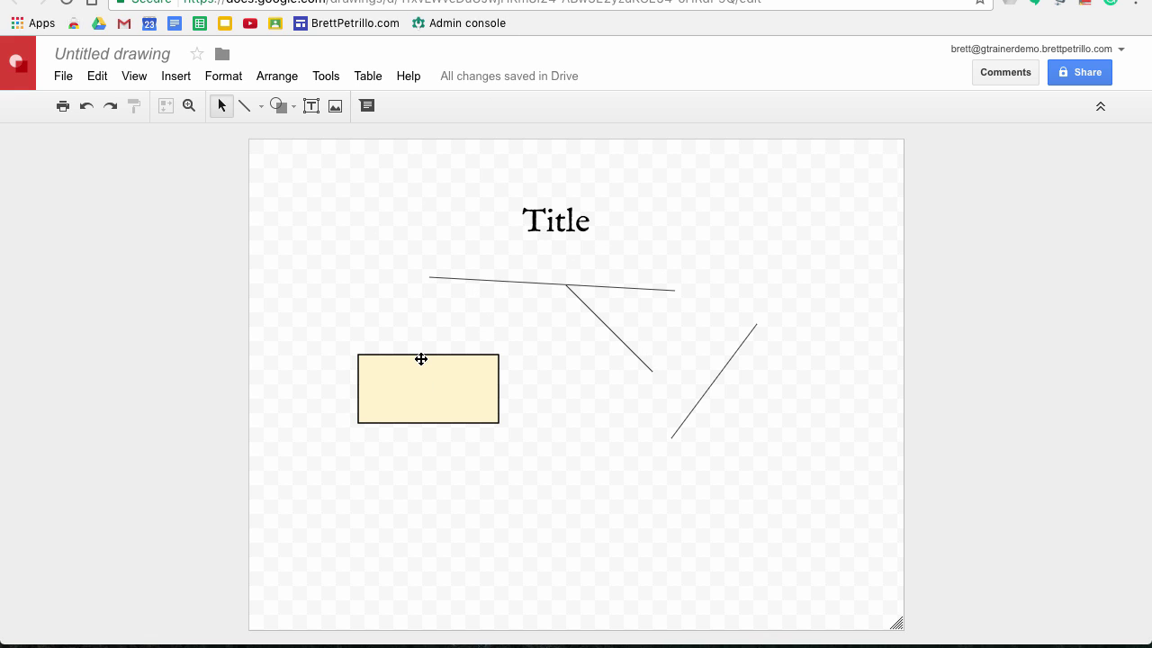
pyautogui.click(65, 80)
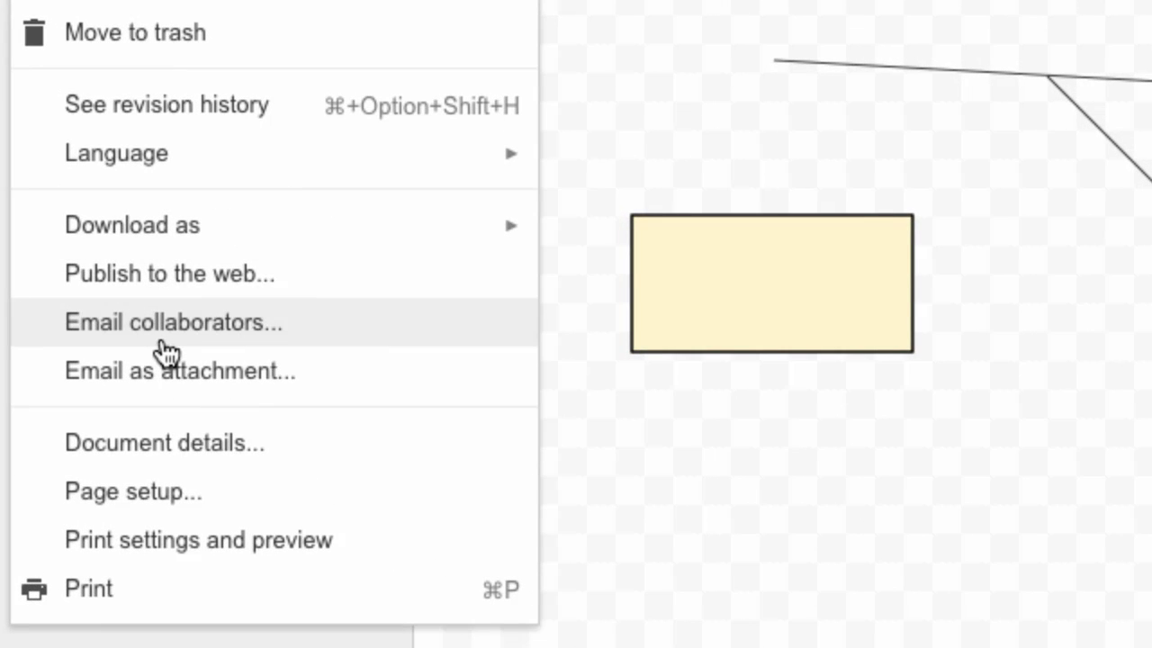
pyautogui.moveTo(447, 250)
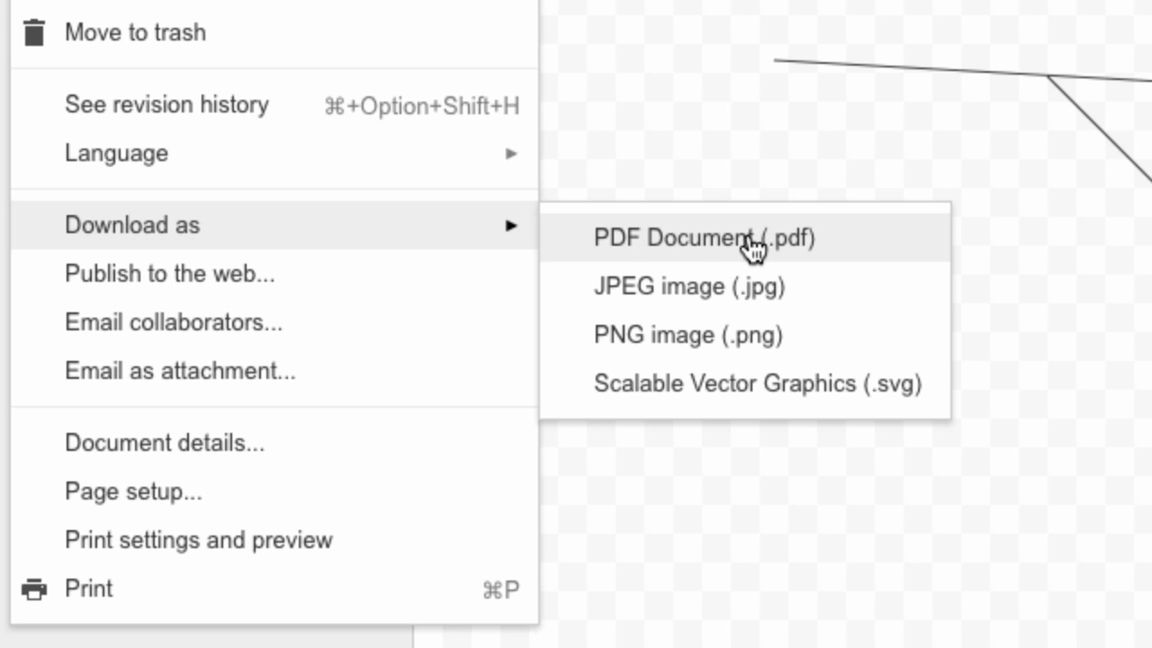
pyautogui.click(1116, 118)
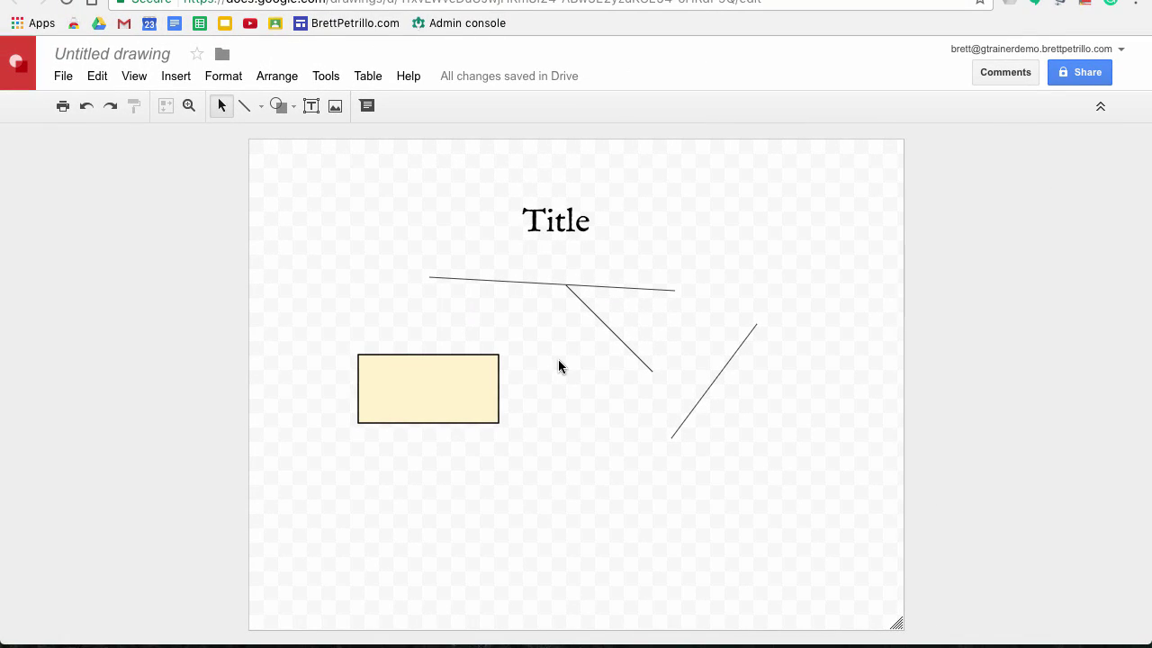